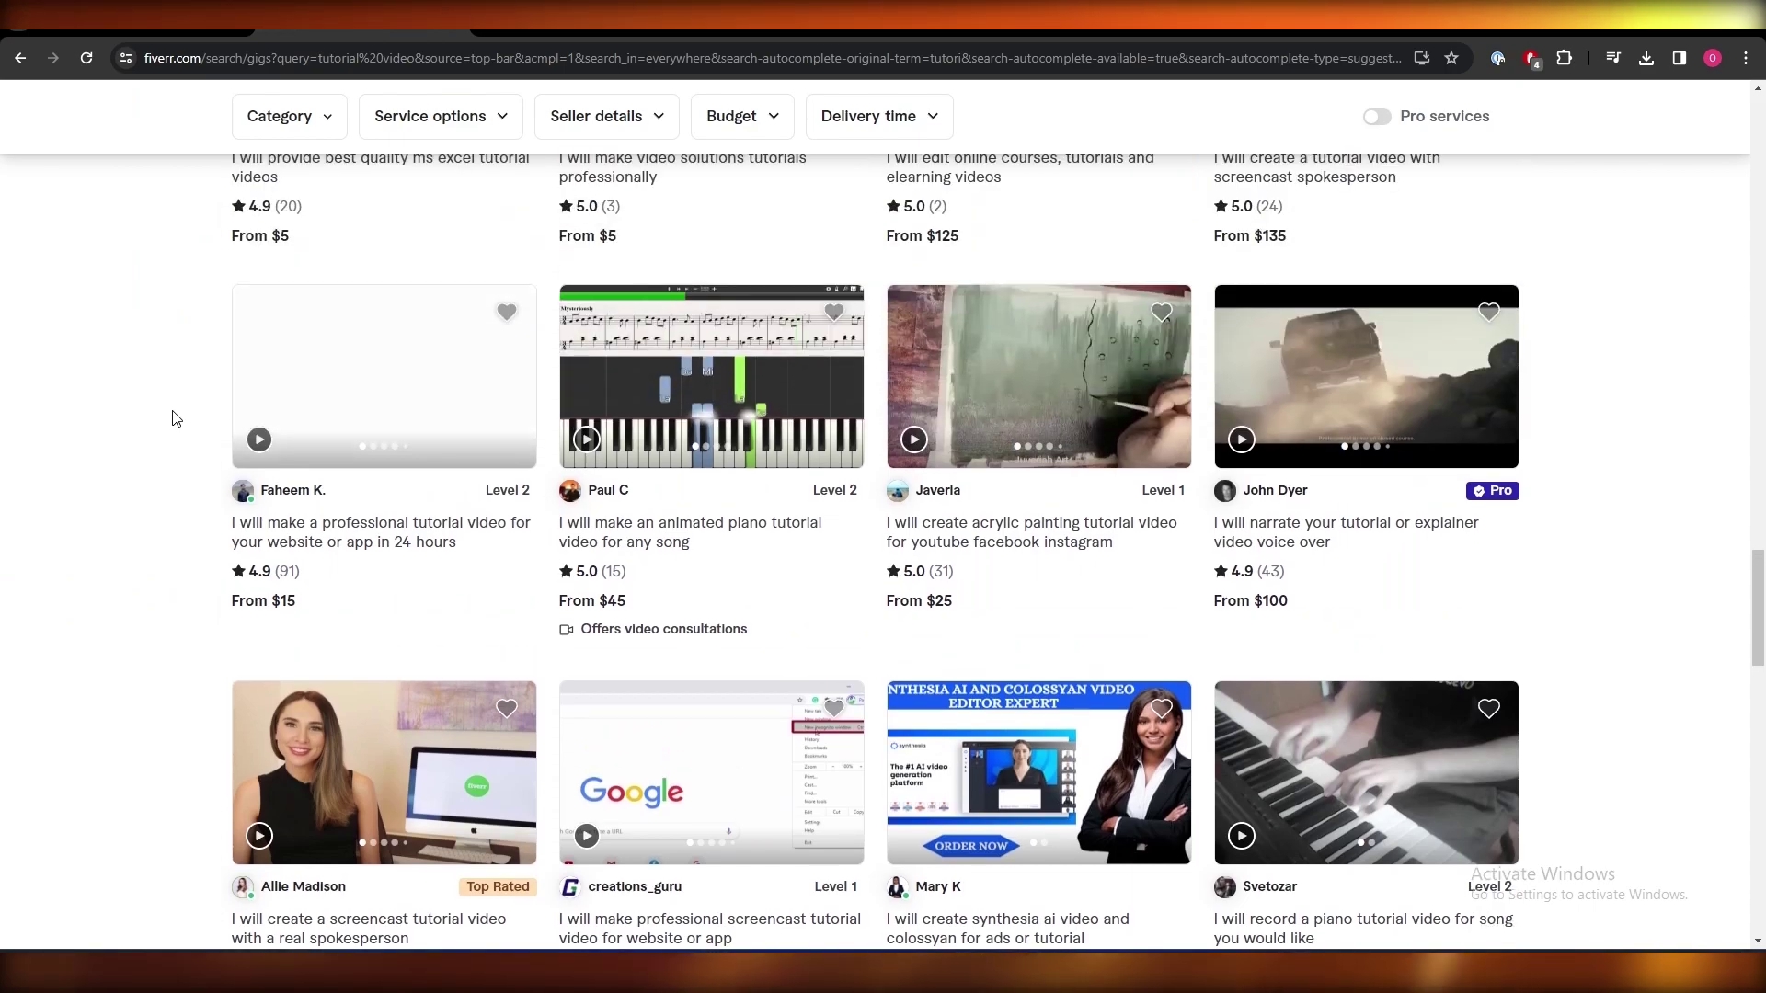
Step: Examine the titles, ratings and starting prices of the gigs in the "tutorial video" search results, including the Fiverr's Choice services
scroll(178, 419, "up", 12)
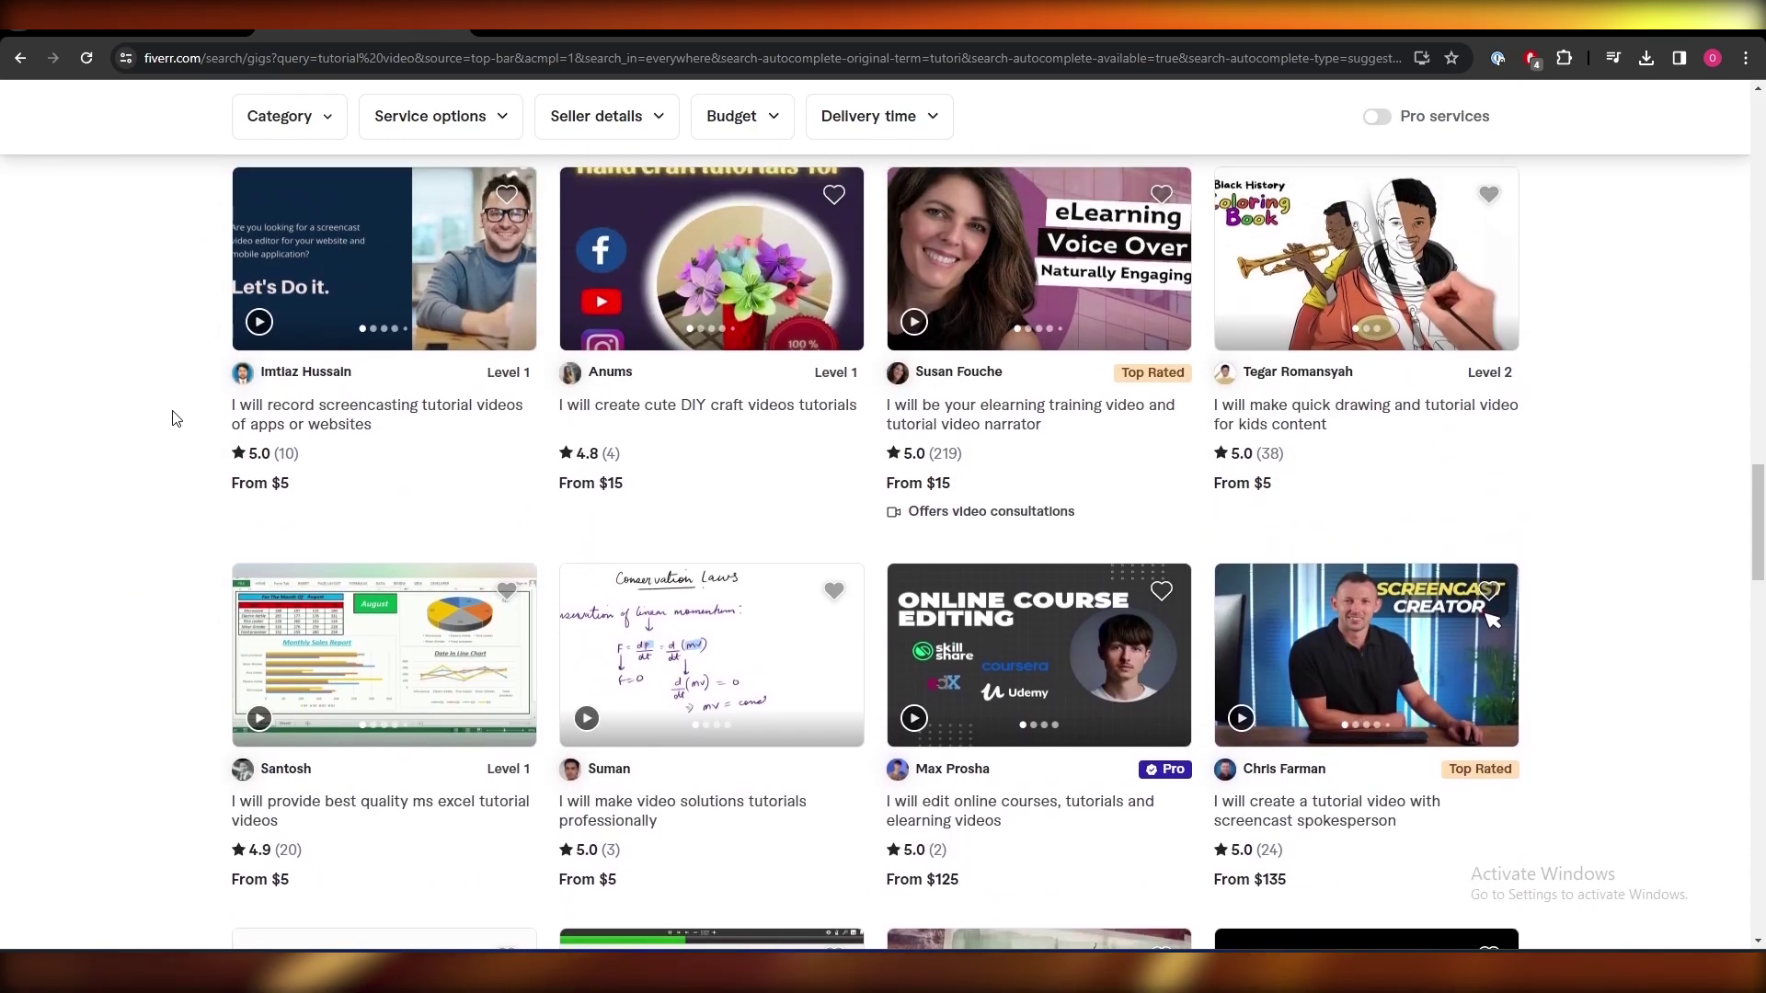
scroll(178, 419, "up", 20)
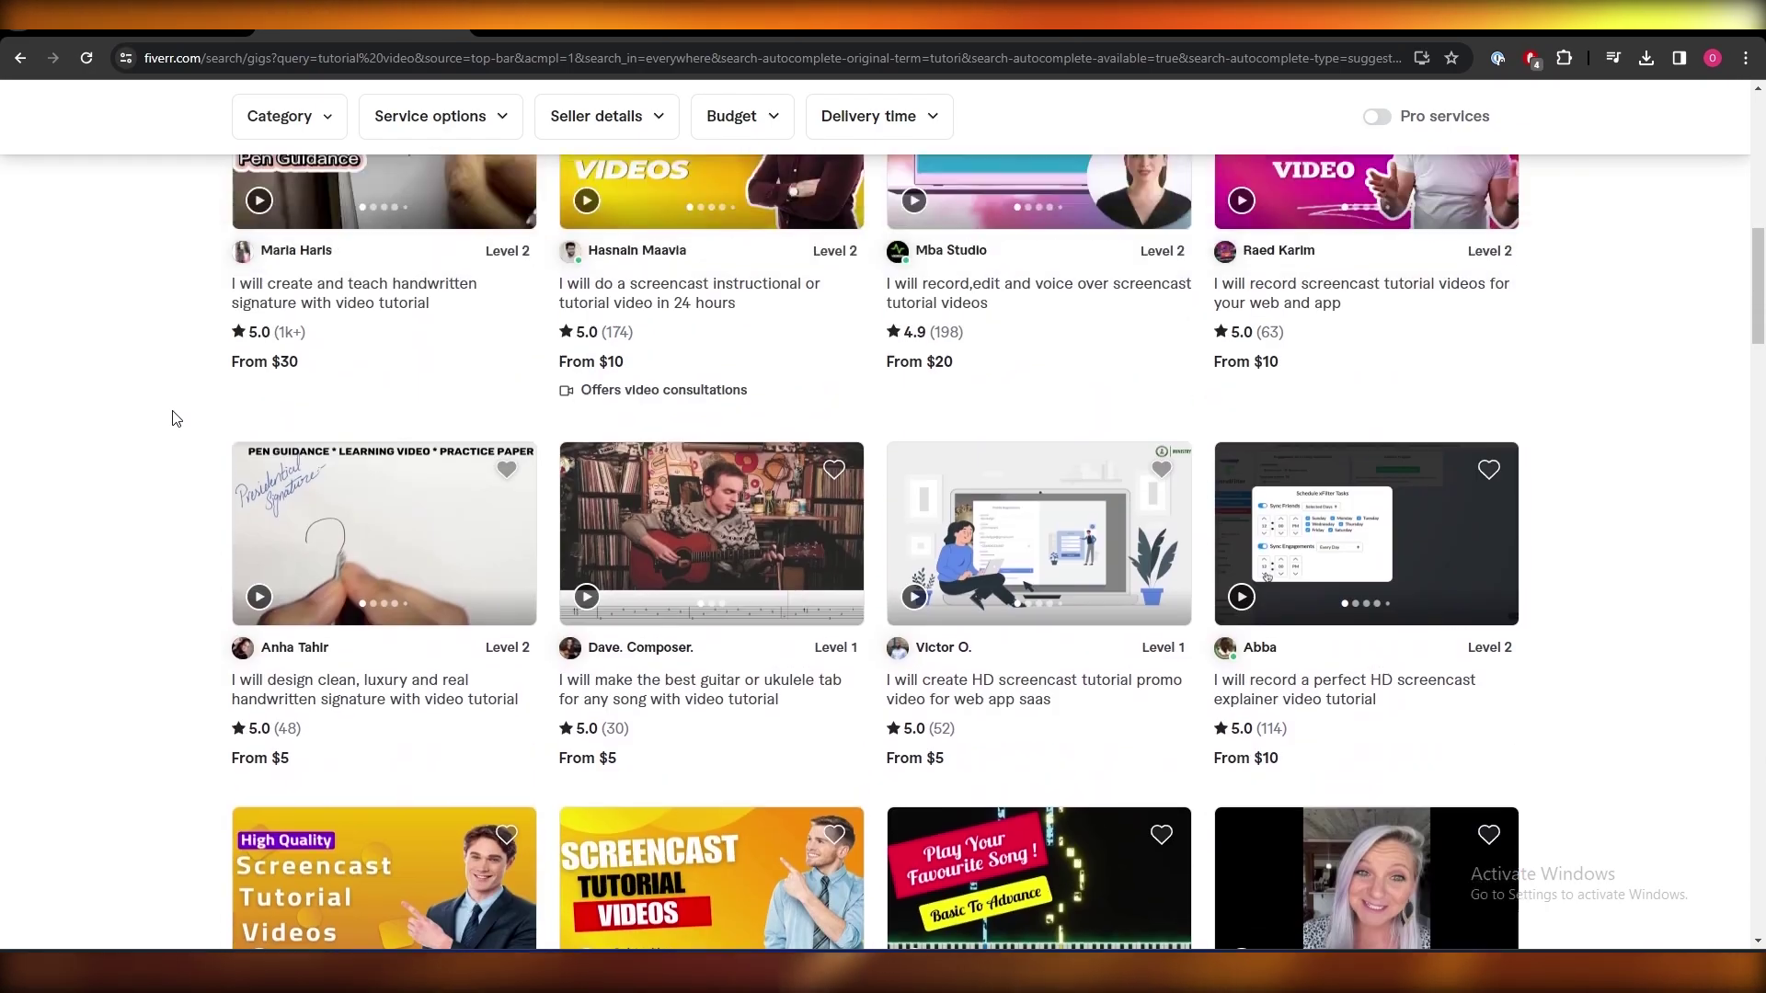
scroll(178, 418, "down", 3)
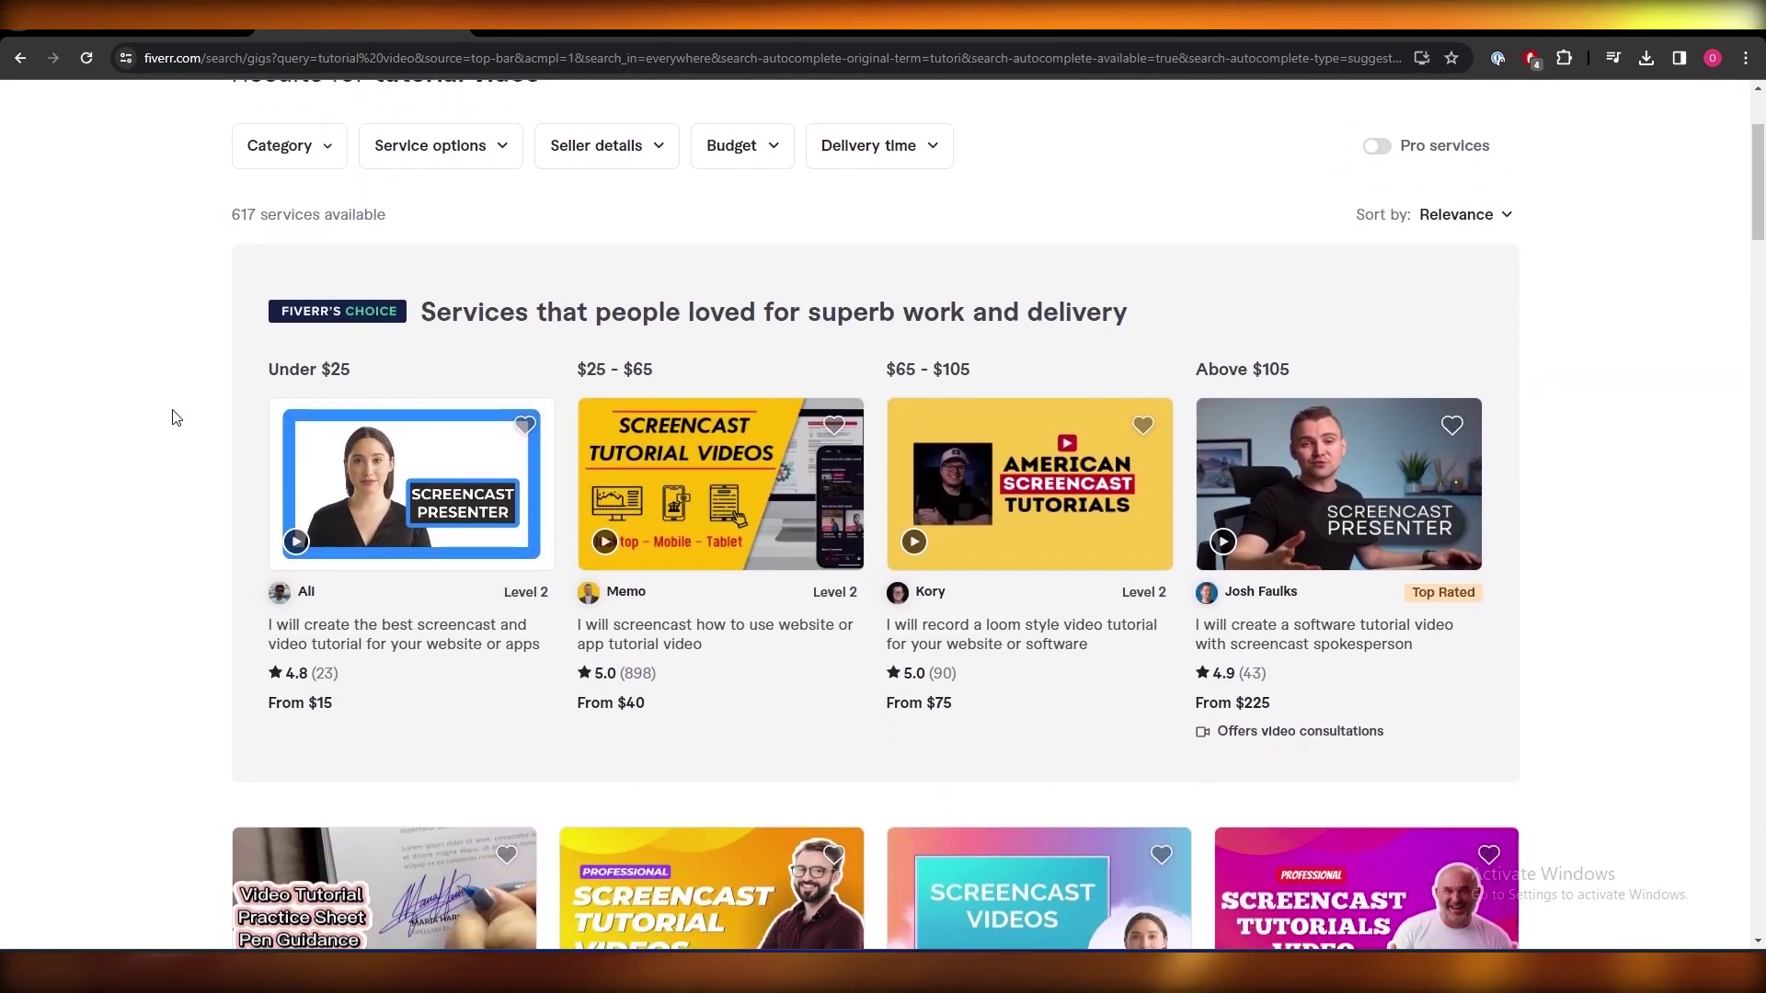
scroll(178, 418, "up", 3)
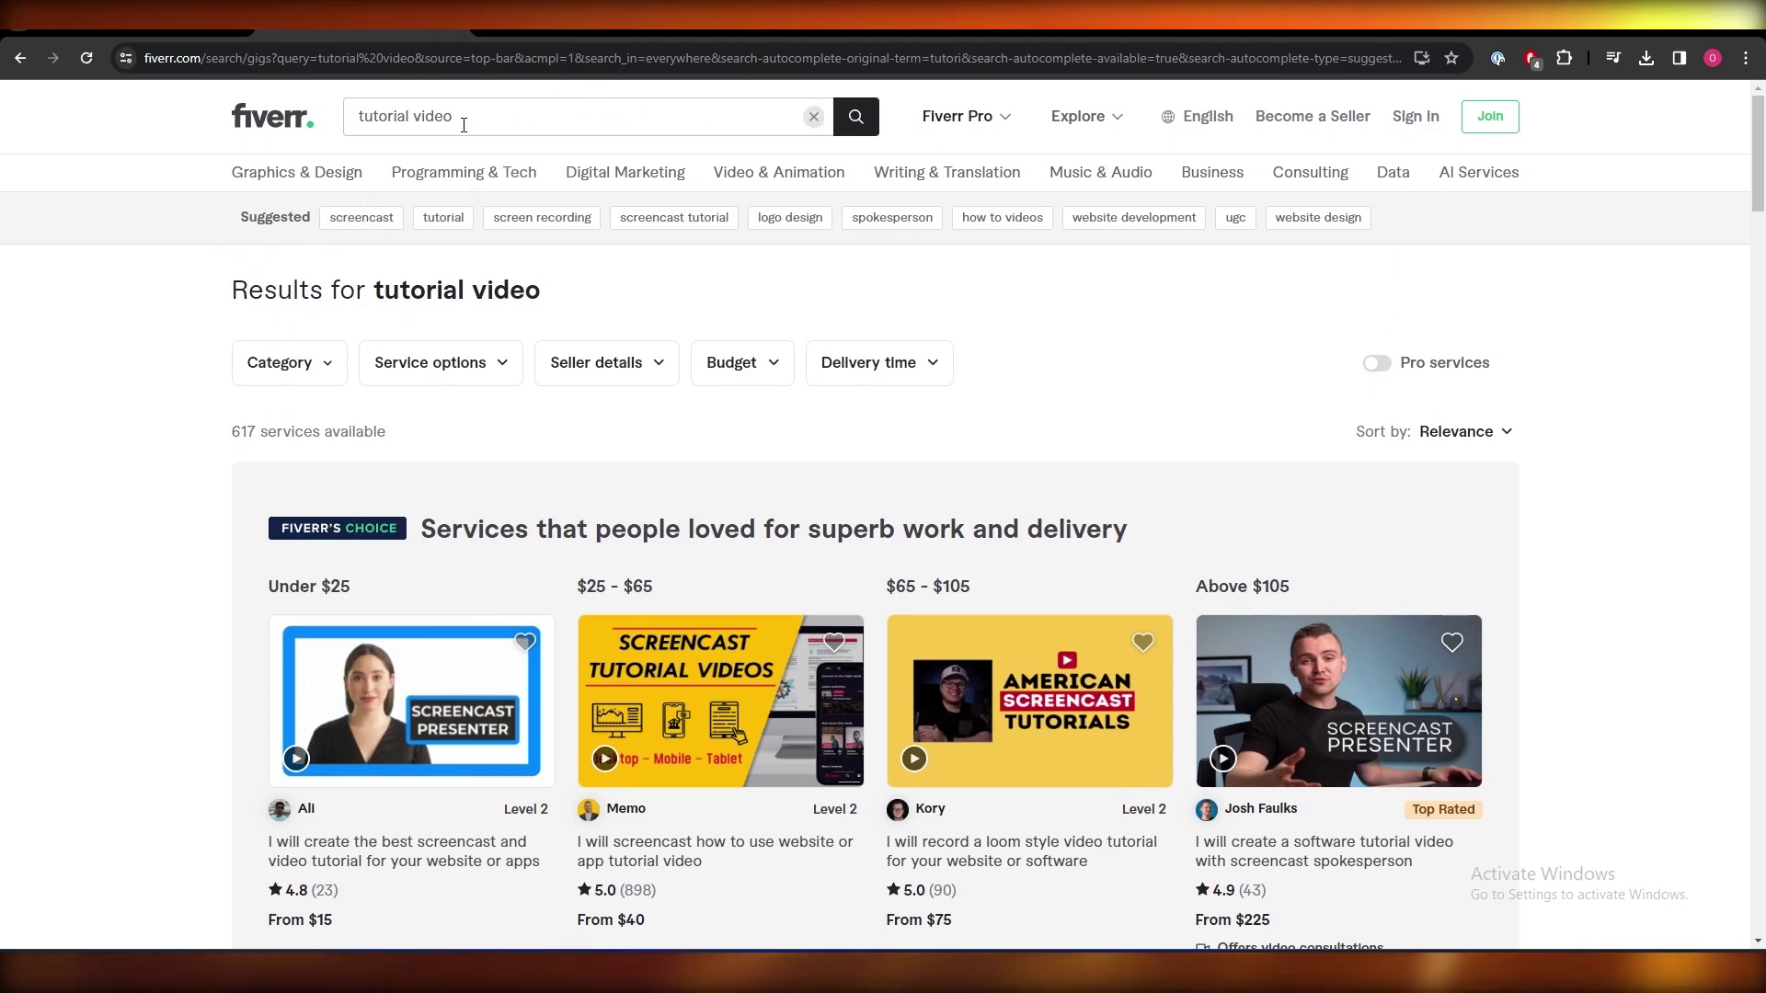
scroll(540, 193, "down", 5)
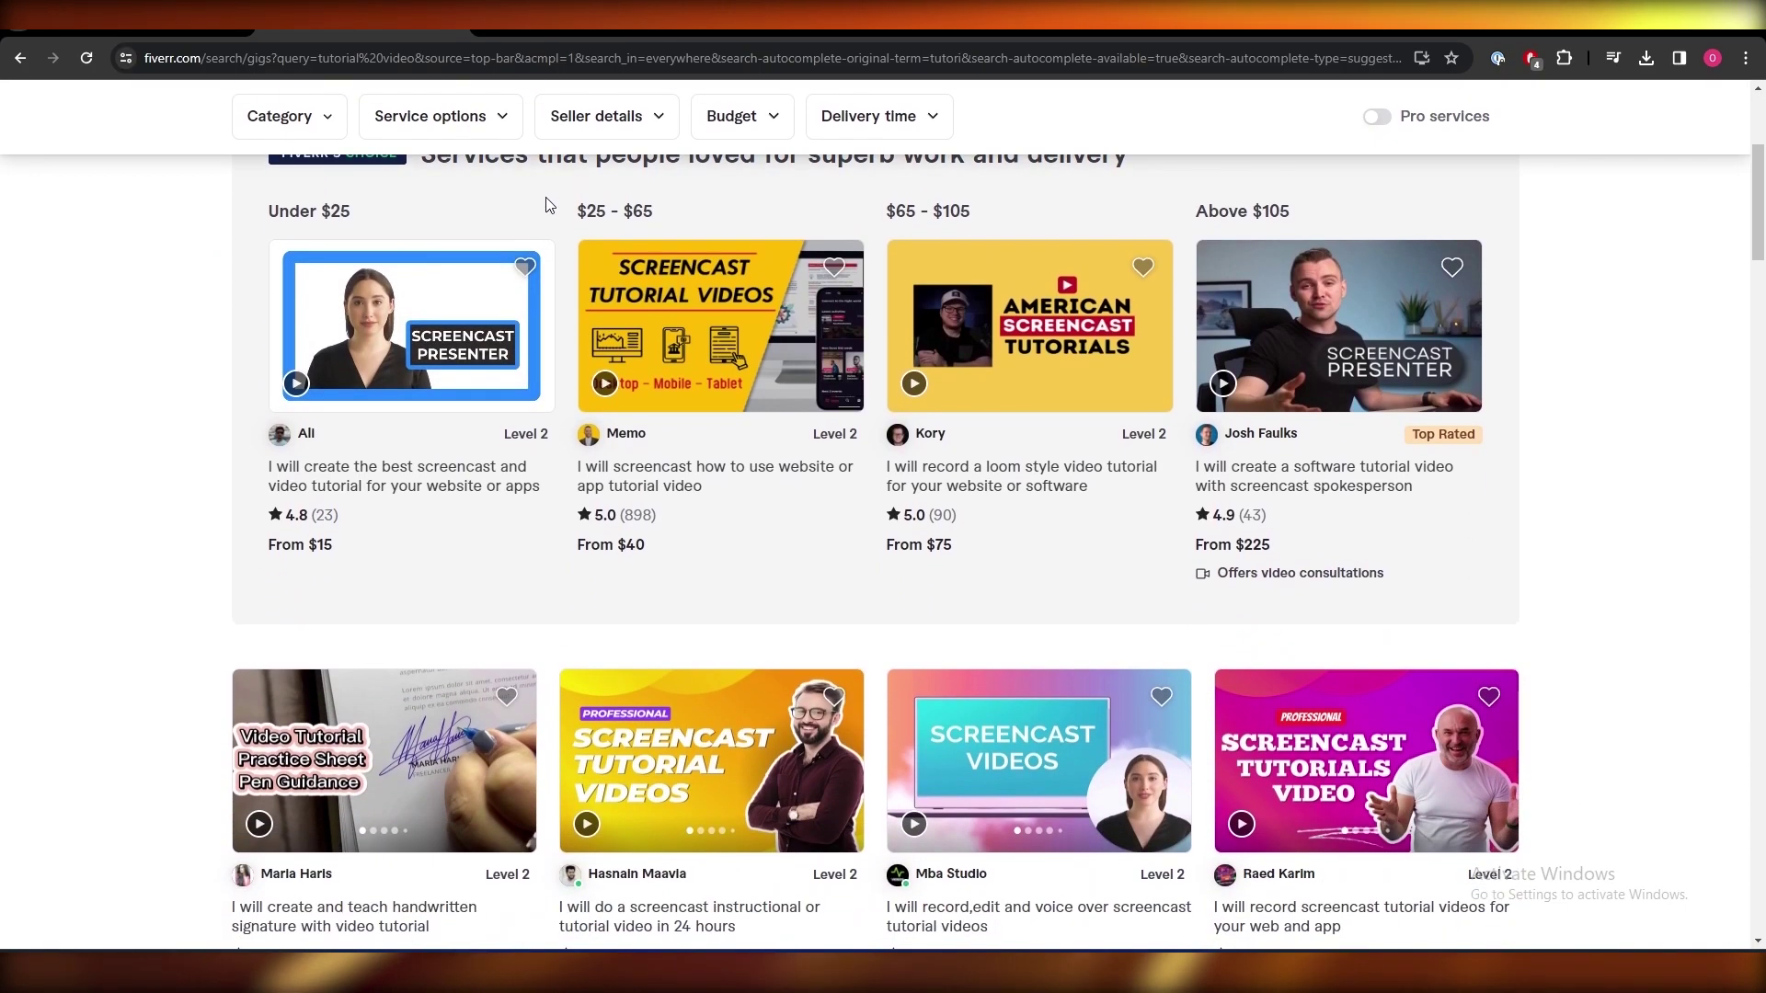
scroll(1592, 378, "down", 3)
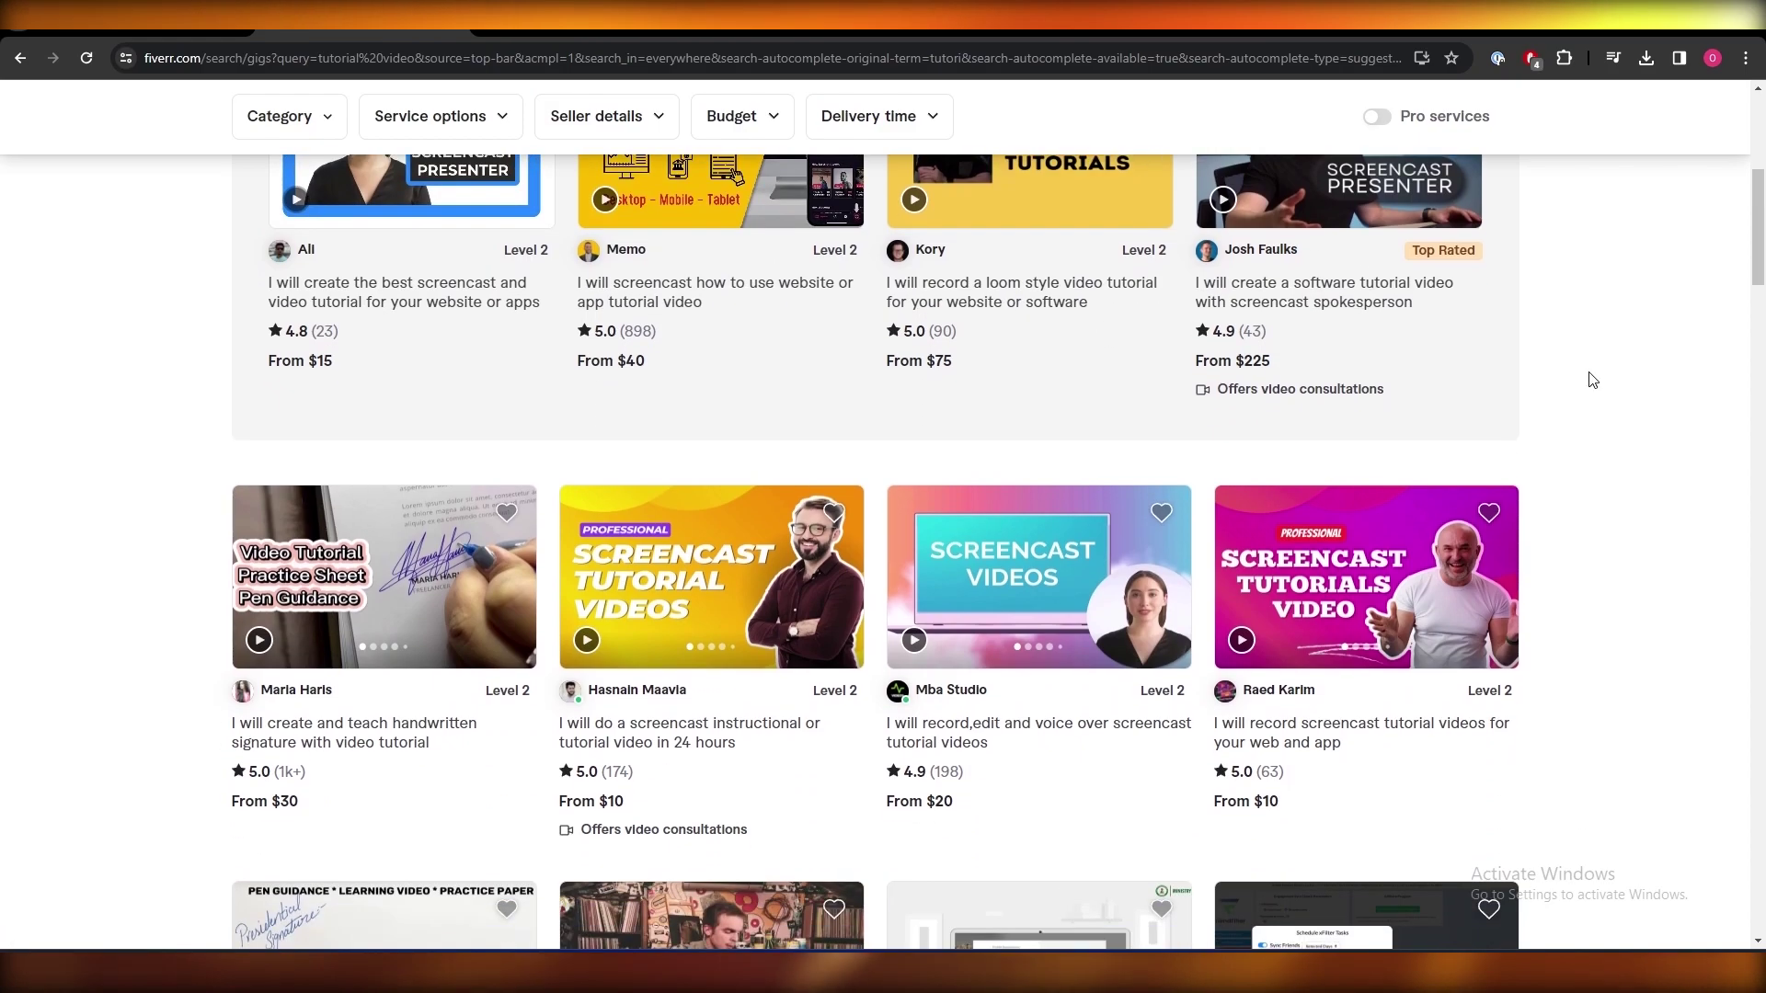
scroll(1604, 383, "down", 1)
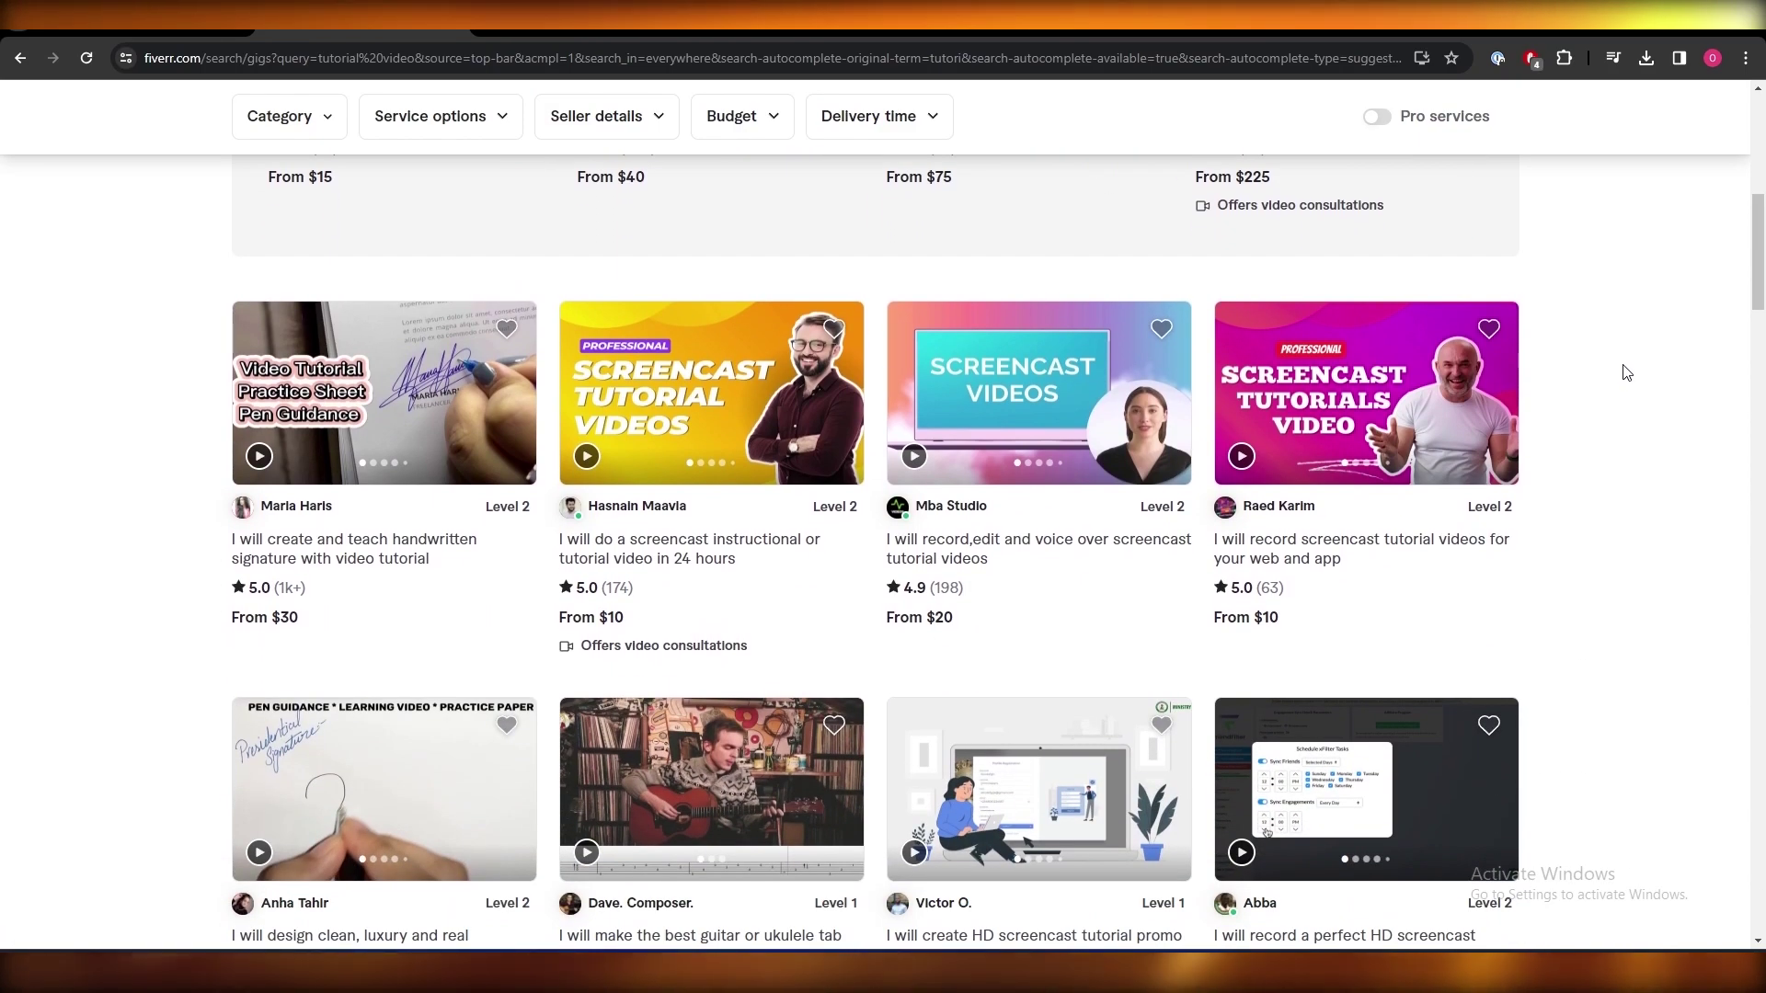
scroll(1627, 373, "down", 2)
scroll(1626, 372, "down", 4)
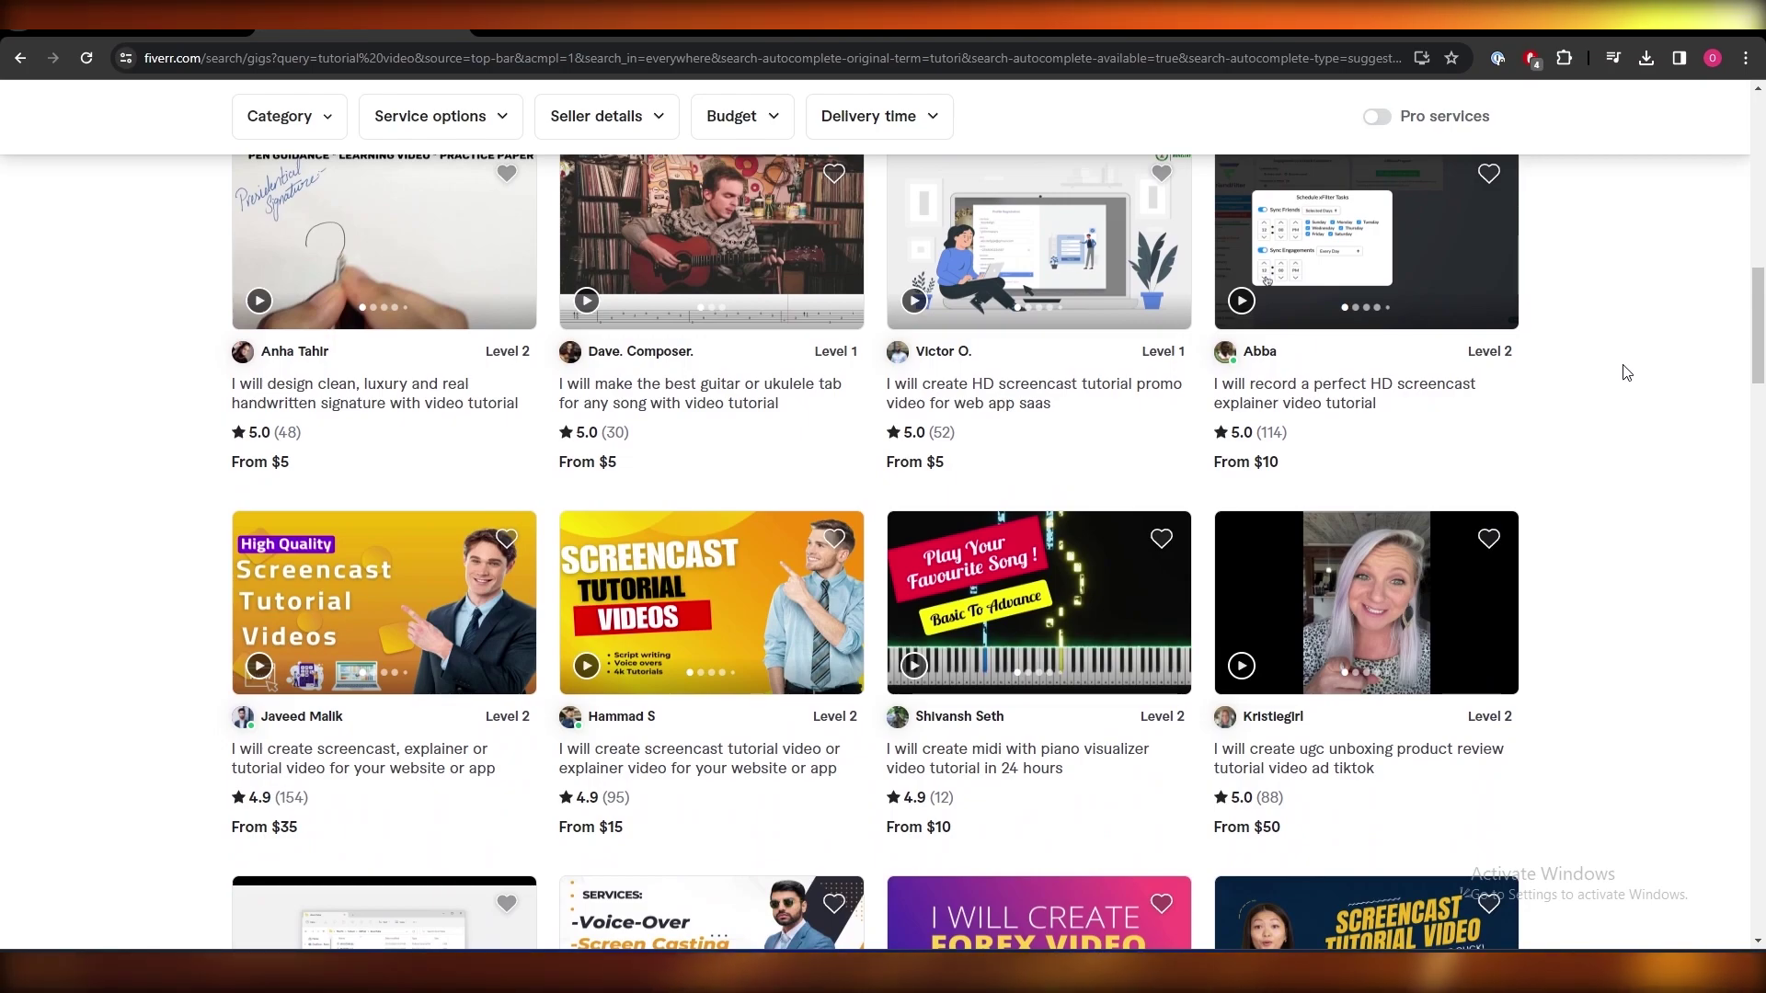
scroll(1626, 373, "up", 1)
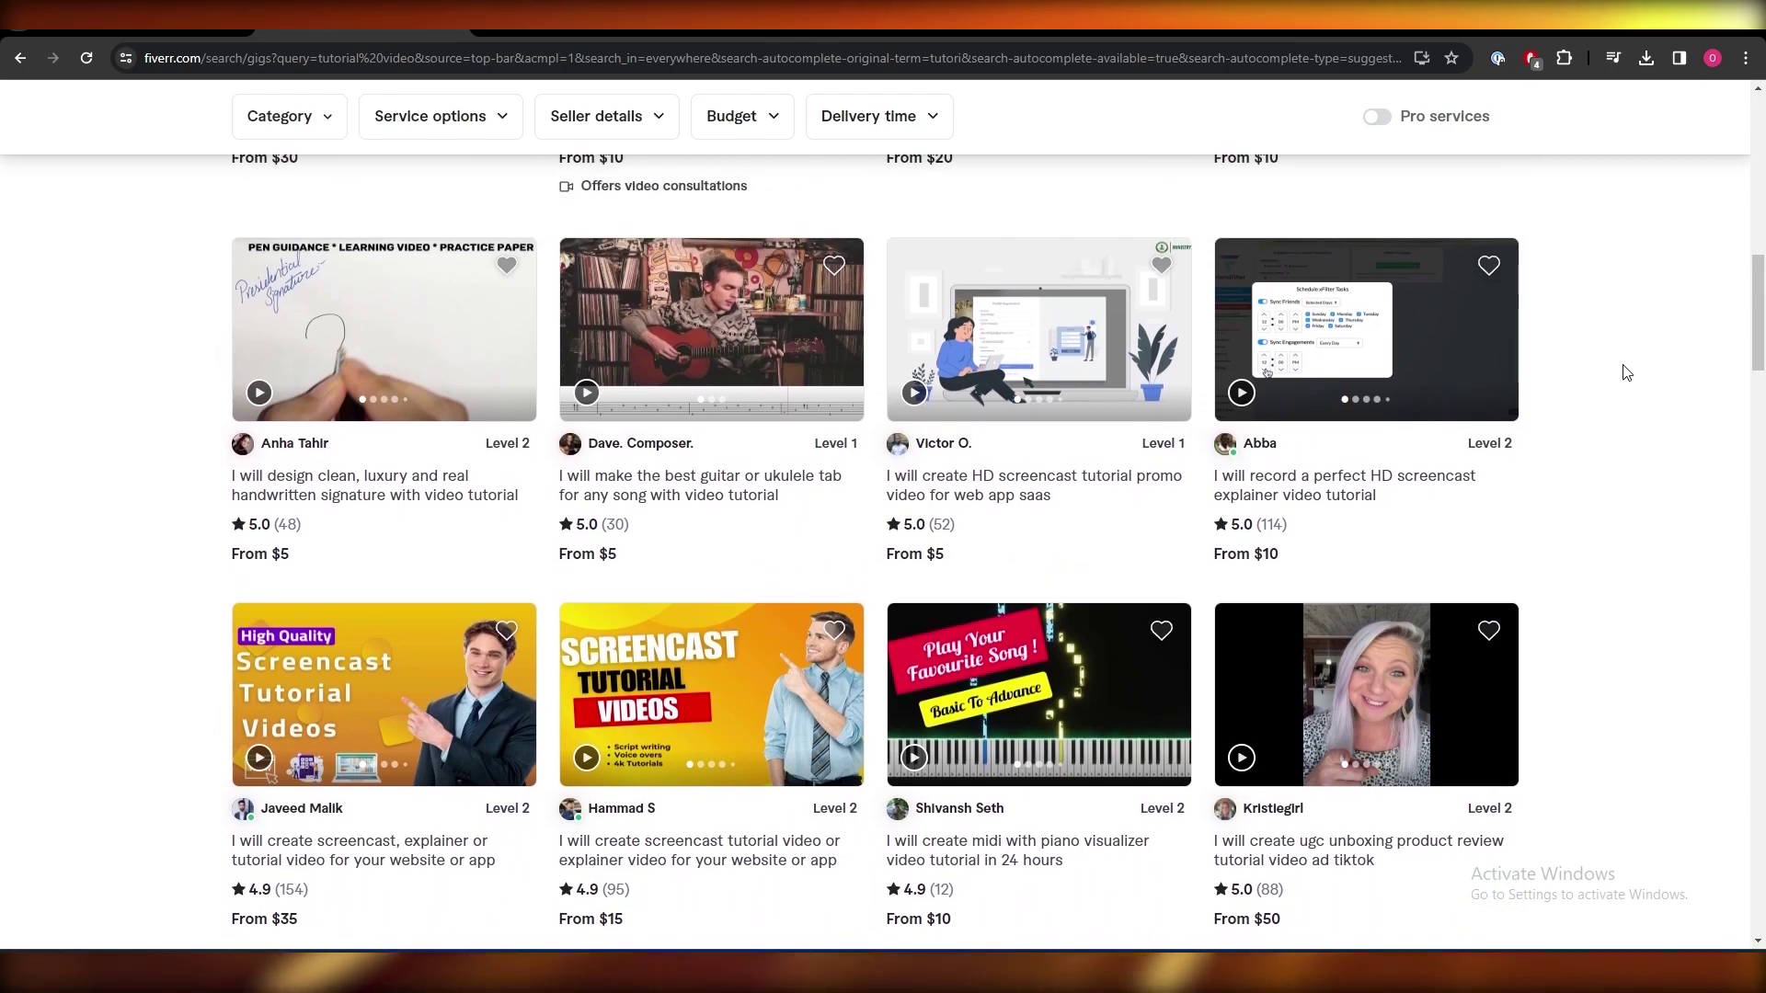
scroll(1626, 373, "down", 12)
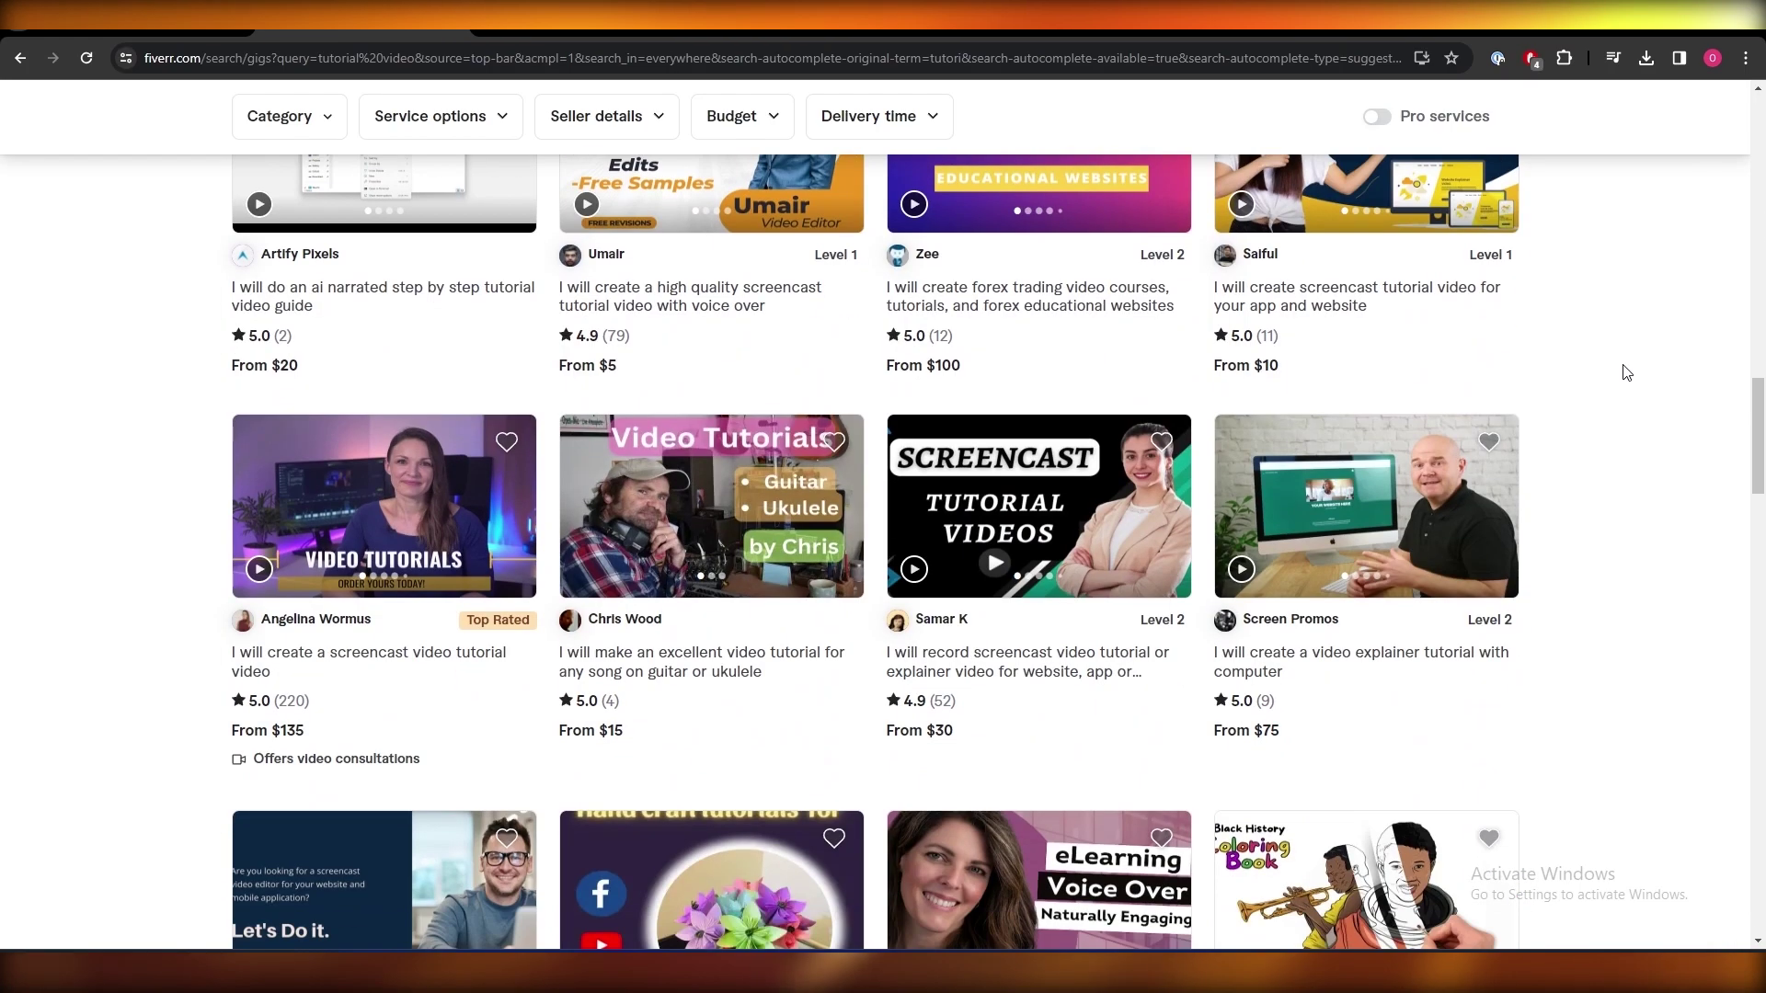
scroll(1626, 379, "up", 13)
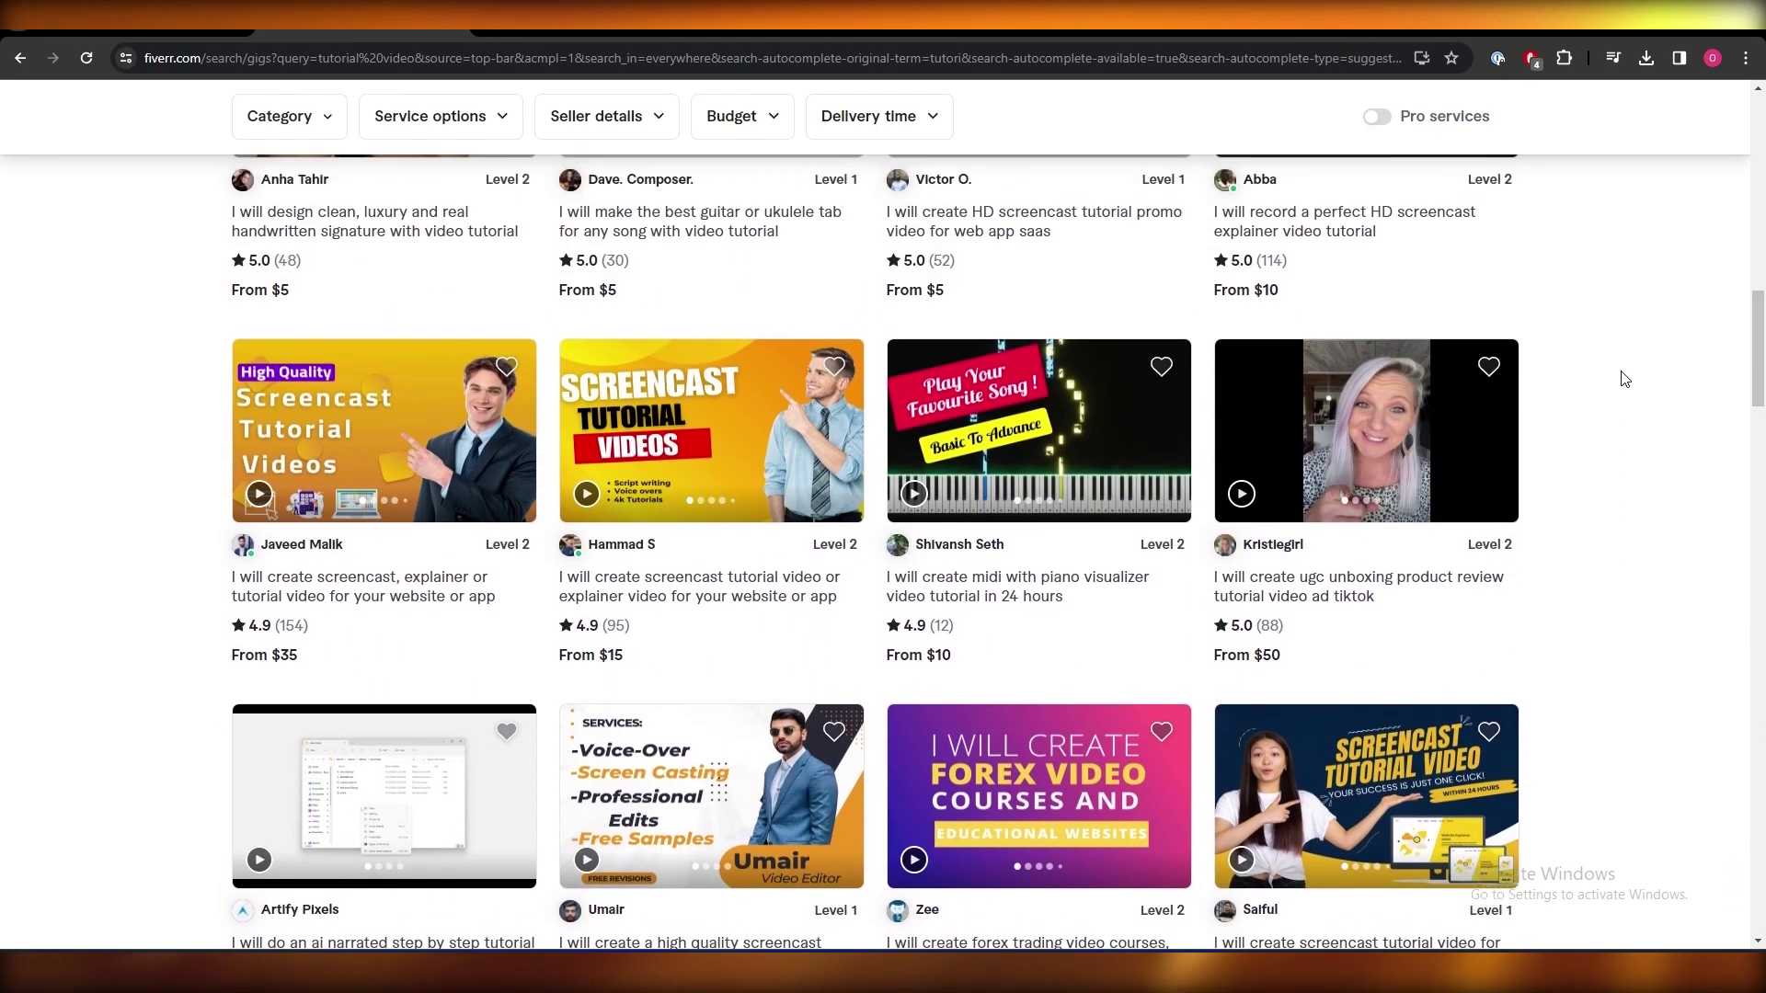
scroll(1625, 379, "up", 4)
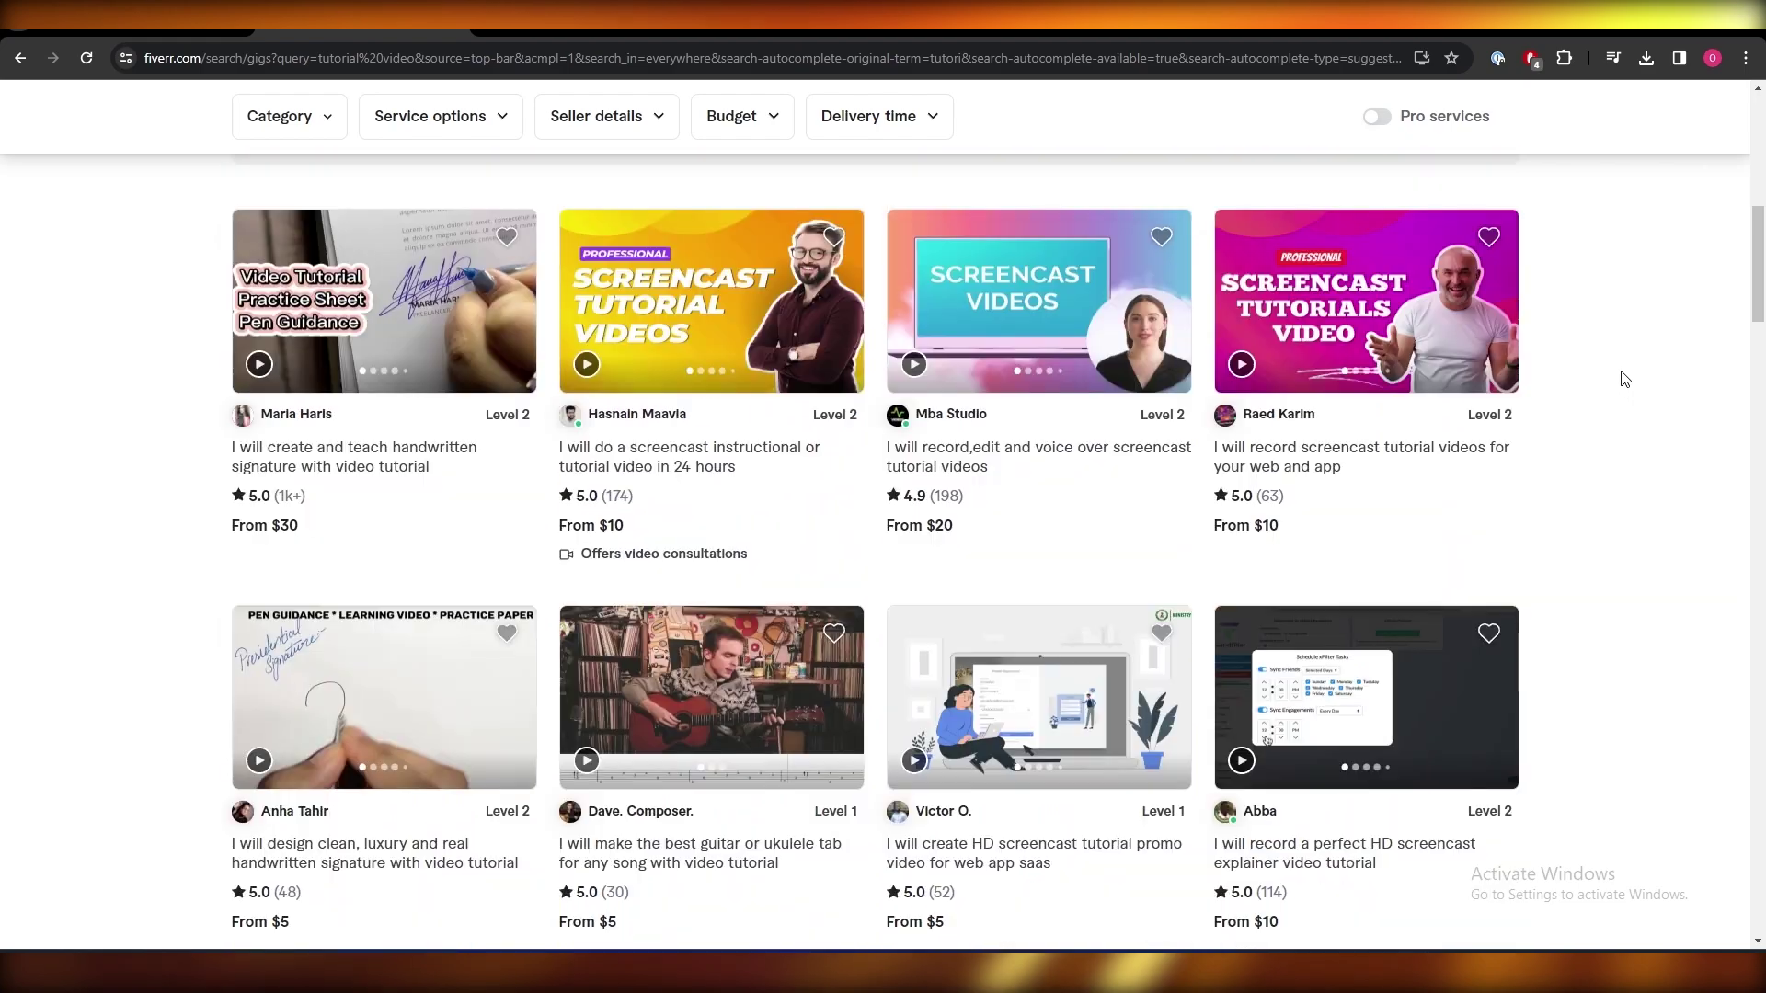
scroll(1625, 379, "up", 6)
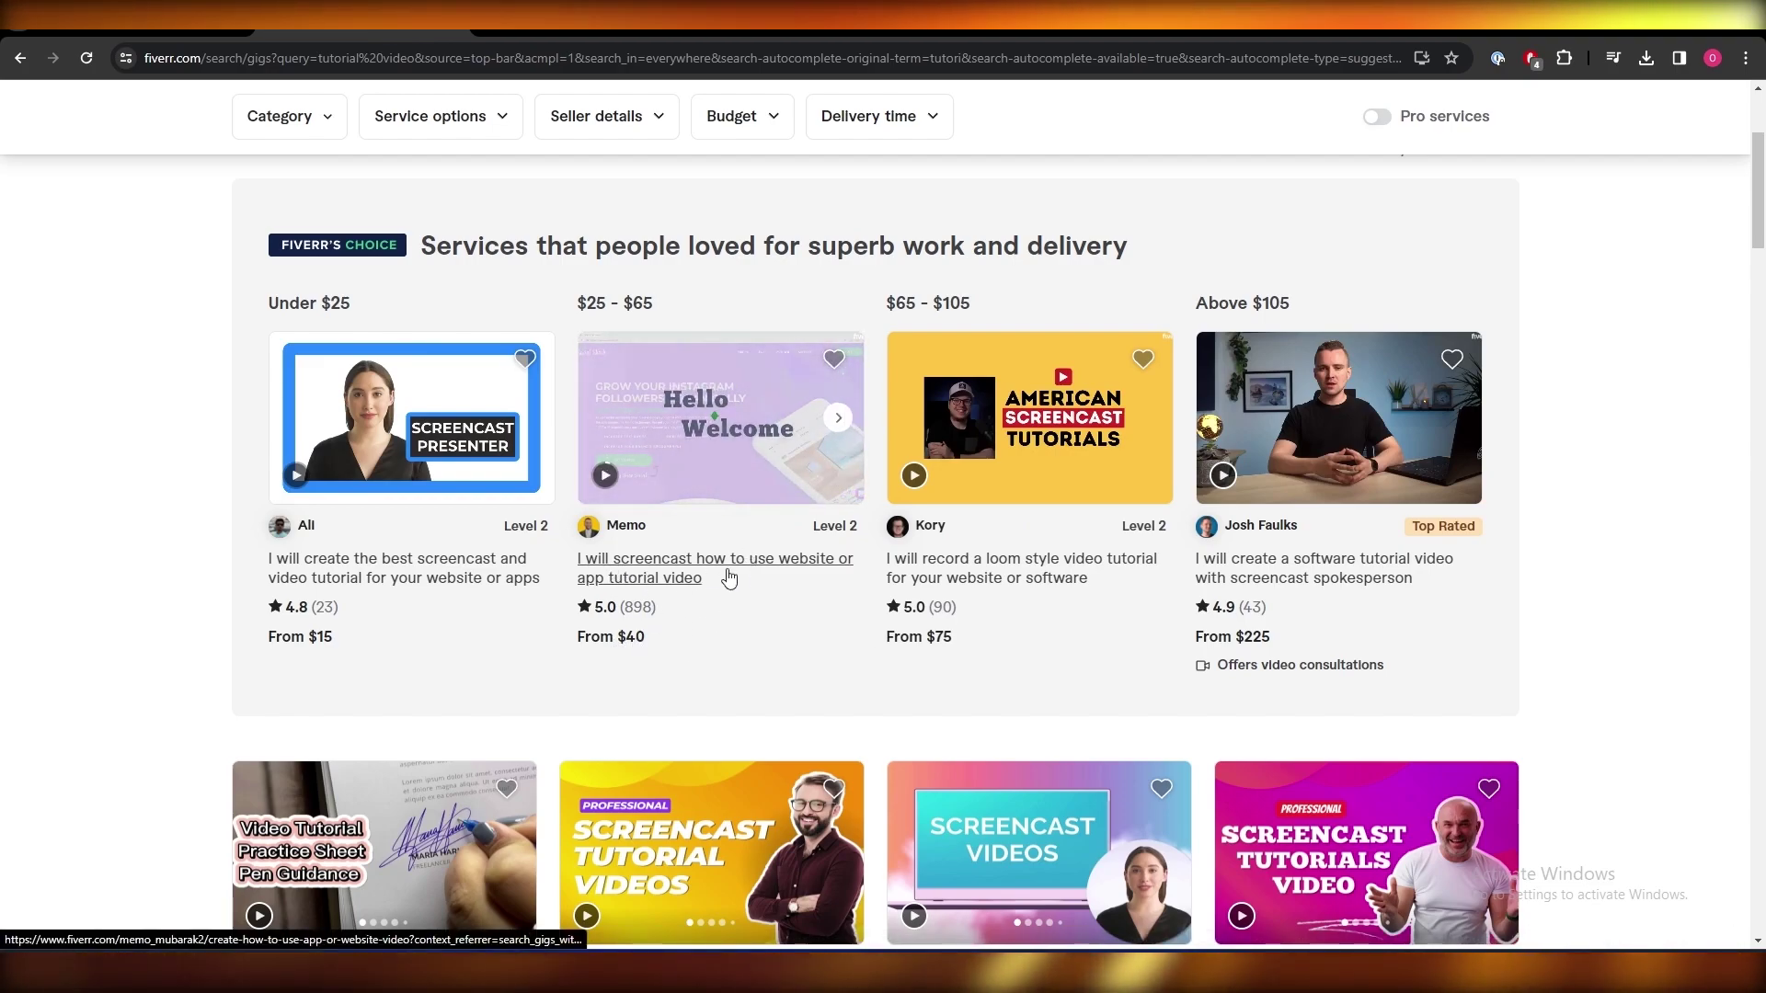
Step: Open the $25 - $65 choice gig "I will screencast how to use website or app tutorial video" and dismiss the Request to order tip
left_click(616, 586)
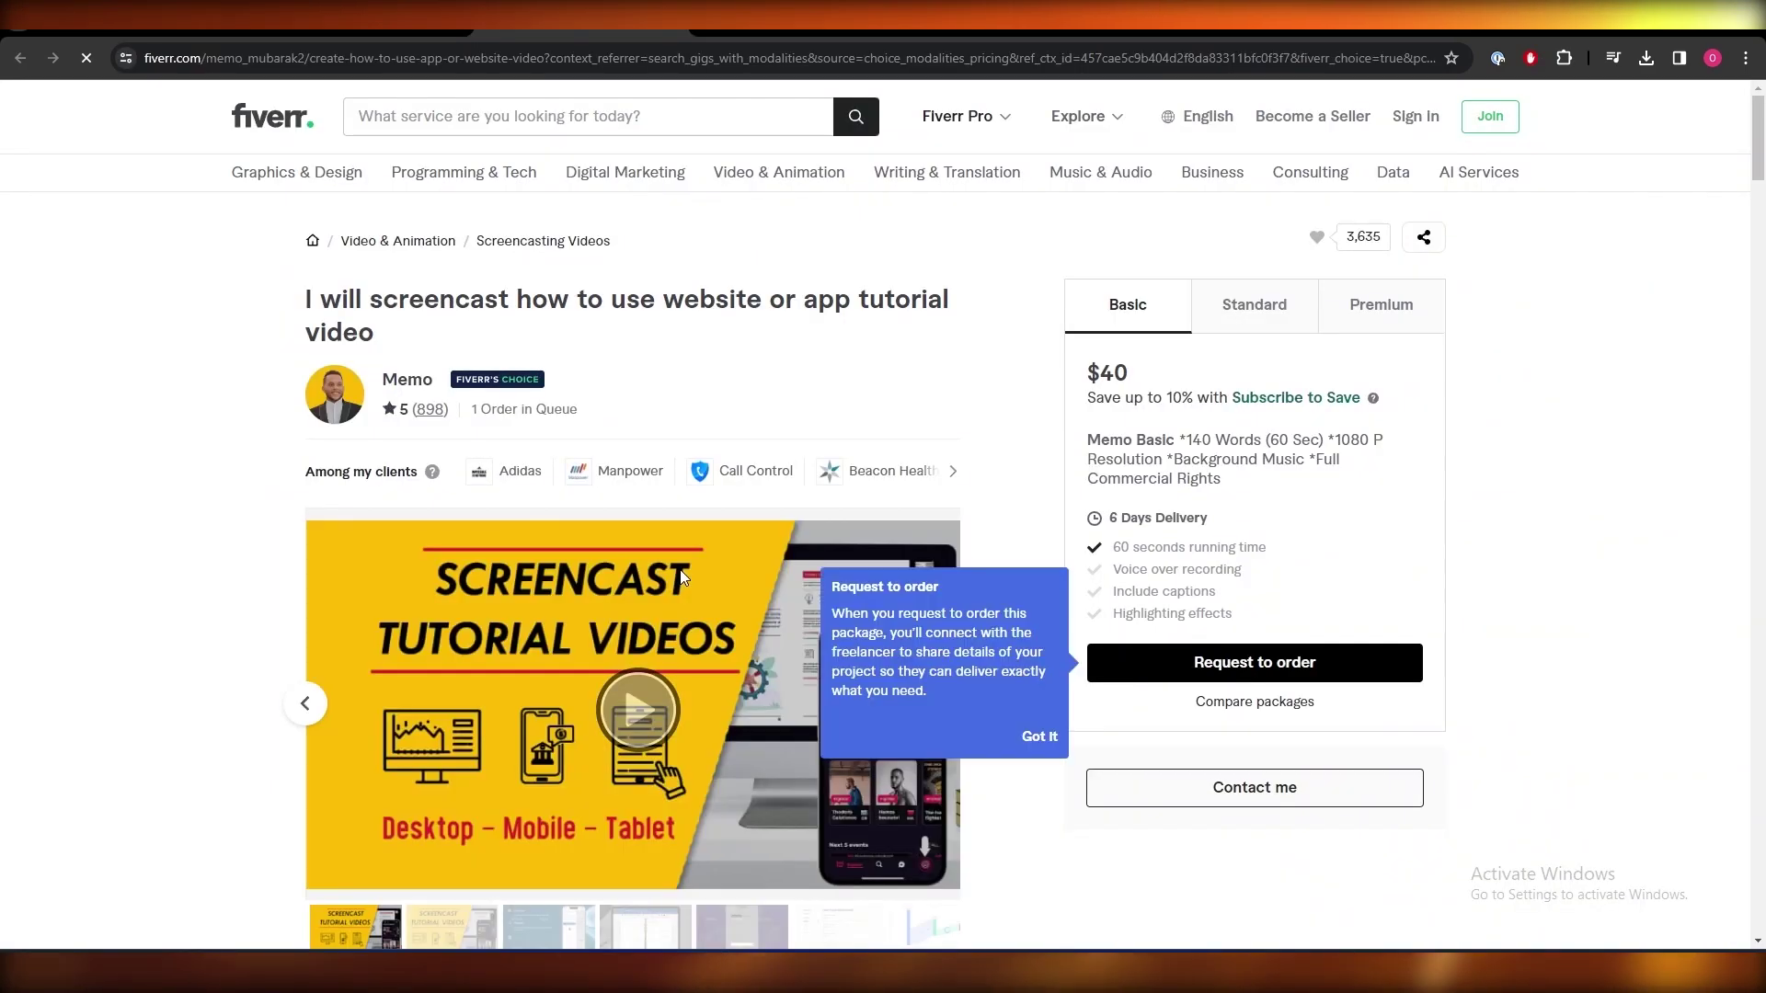
scroll(683, 578, "down", 3)
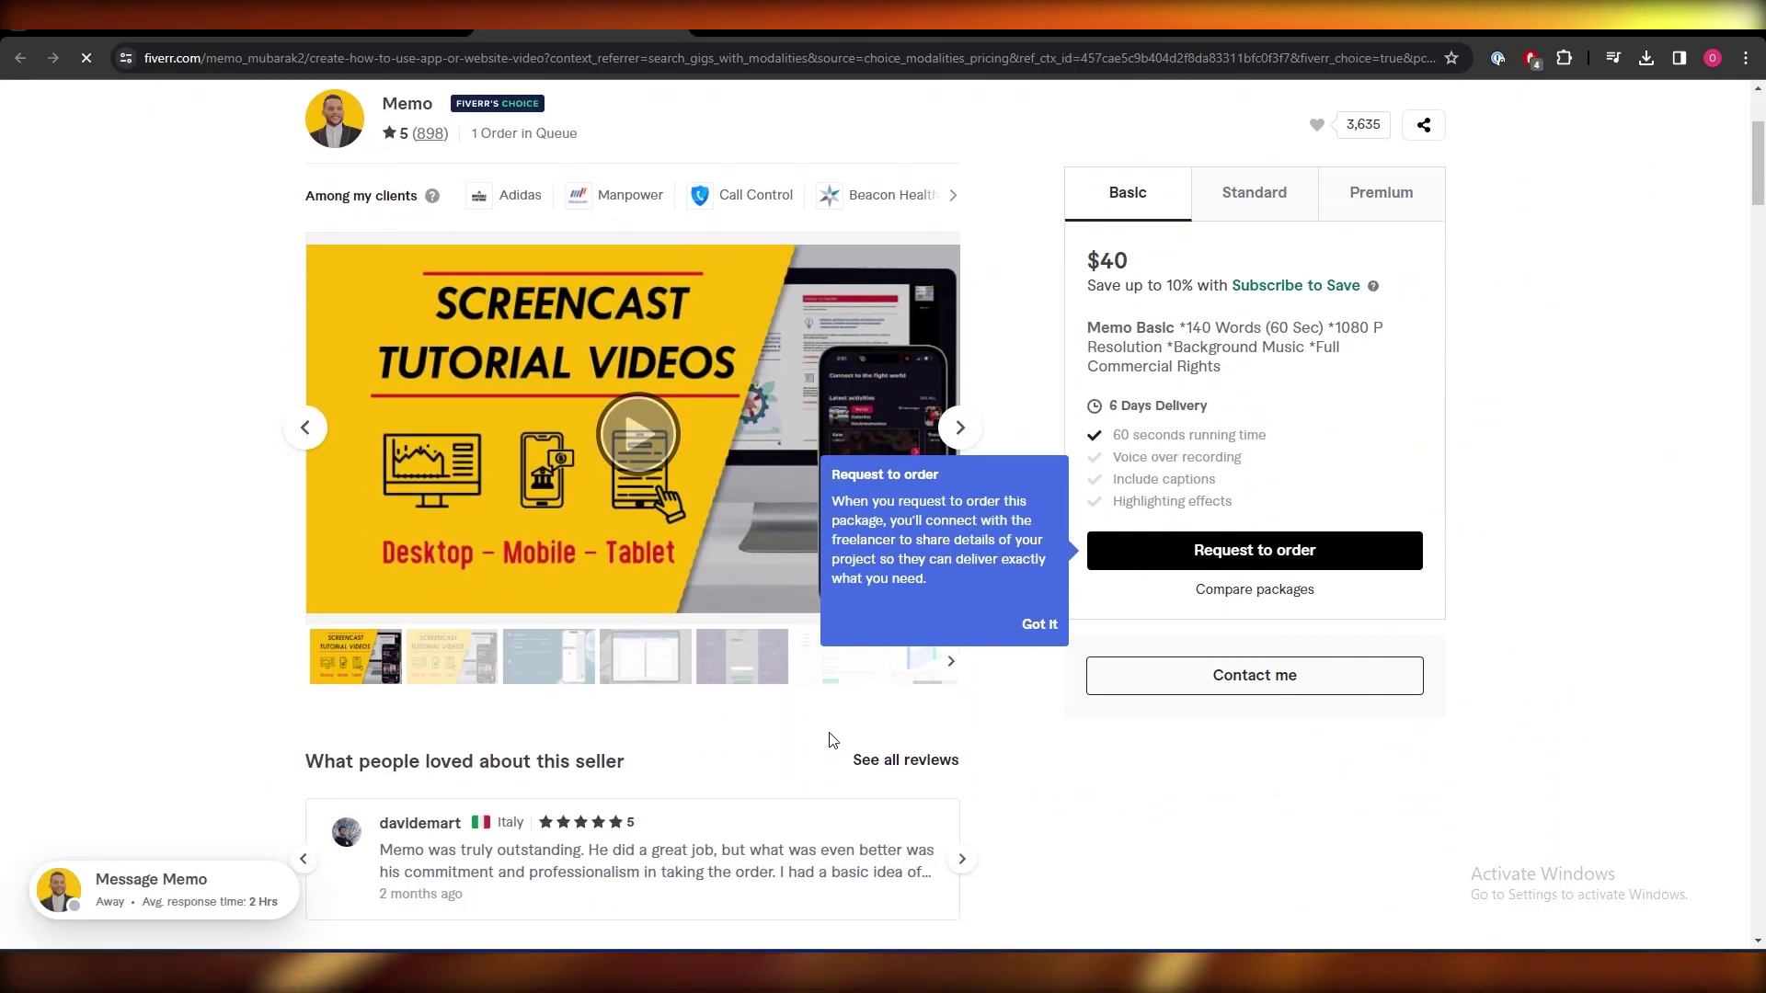
left_click(1033, 641)
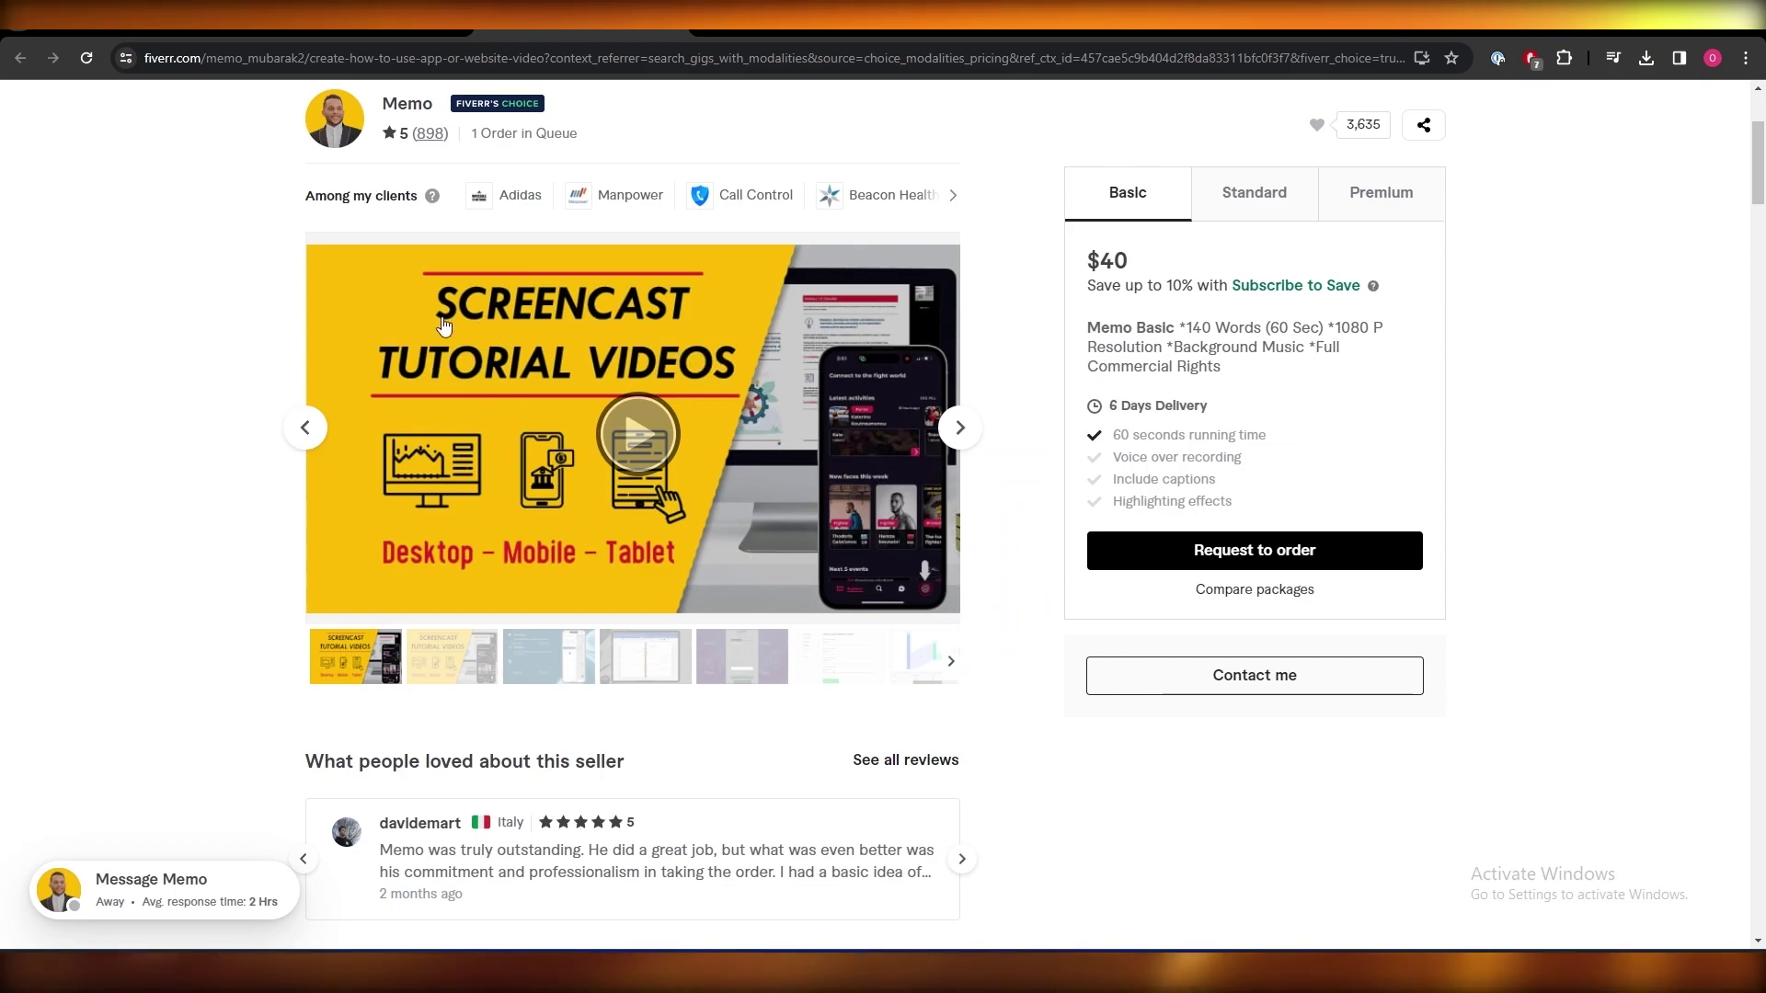
Step: Look through the sample videos in the gig's gallery and the further thumbnails beneath it
left_click(952, 446)
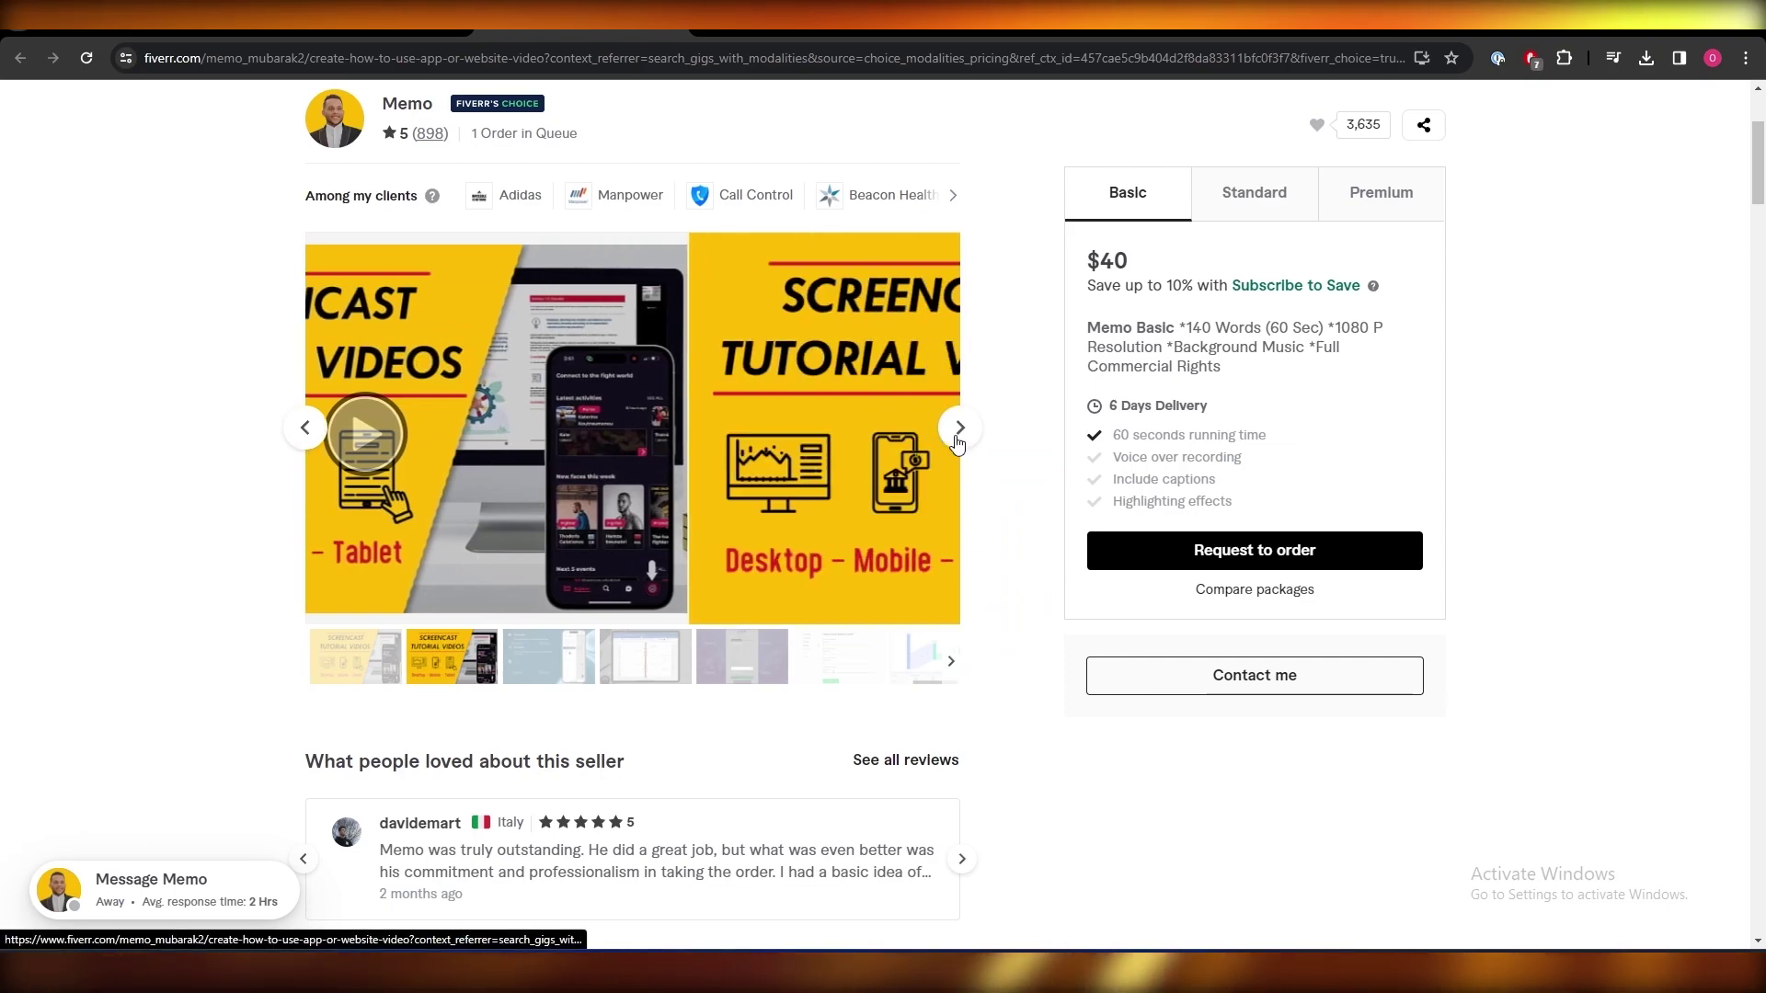
left_click(954, 443)
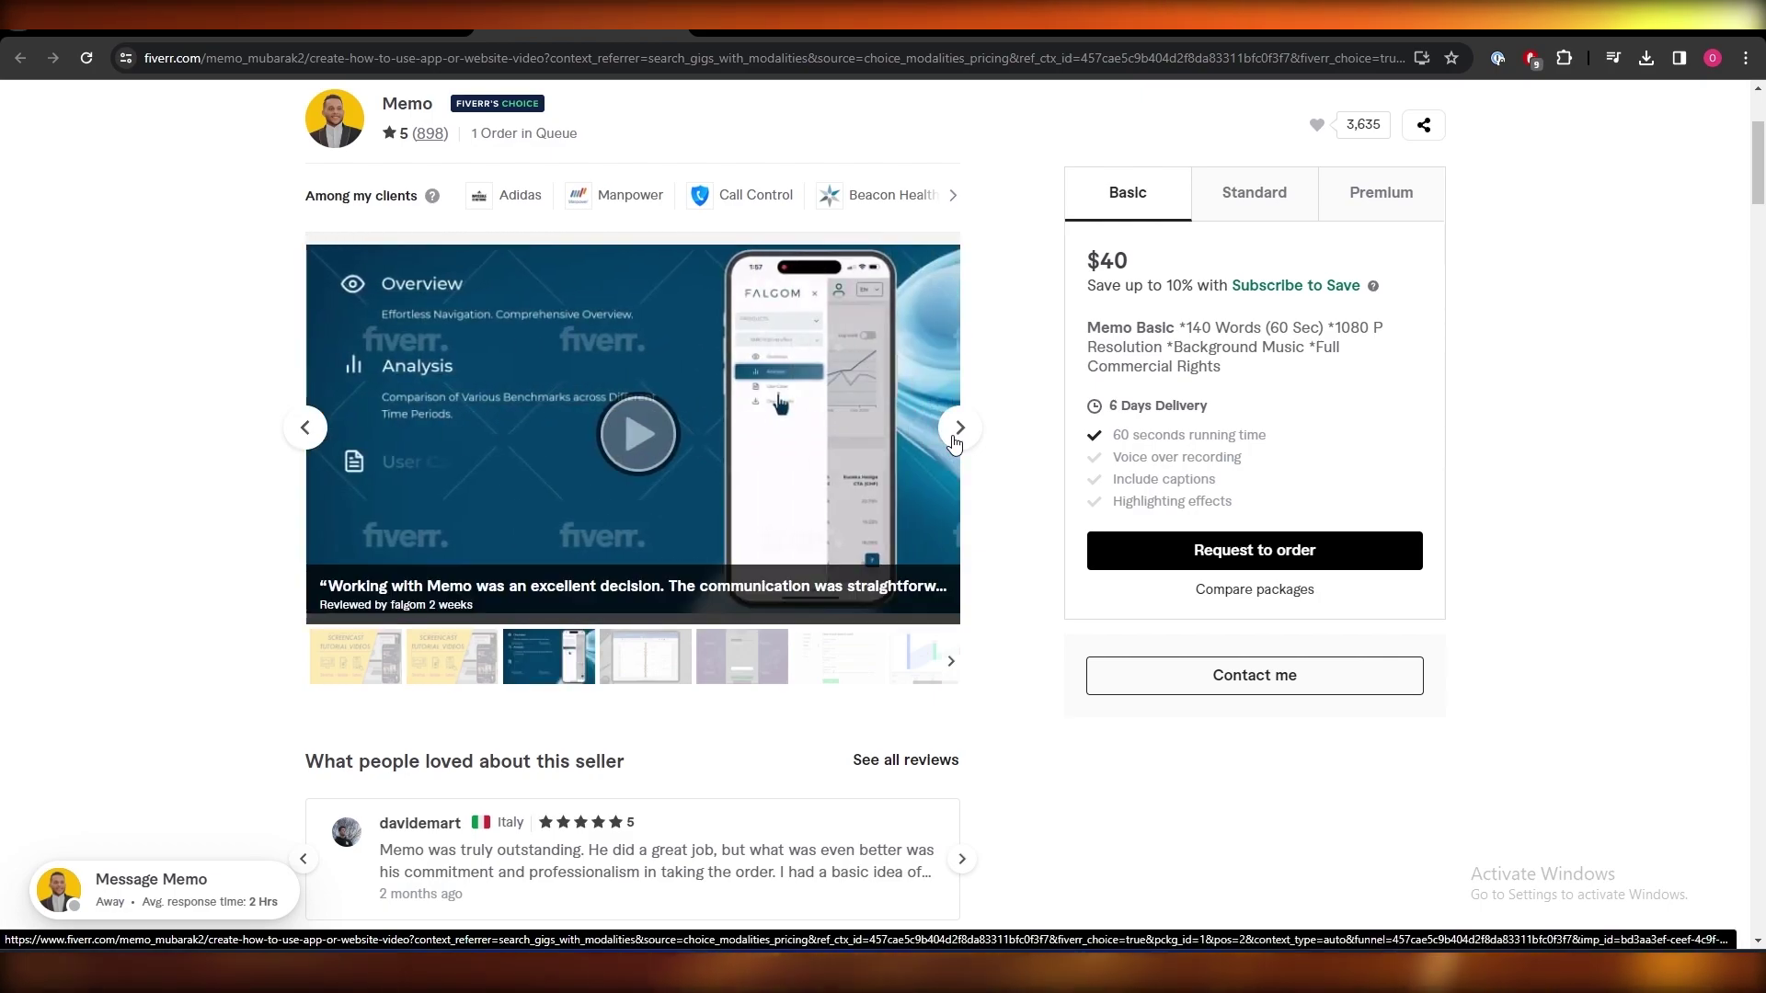
left_click(954, 443)
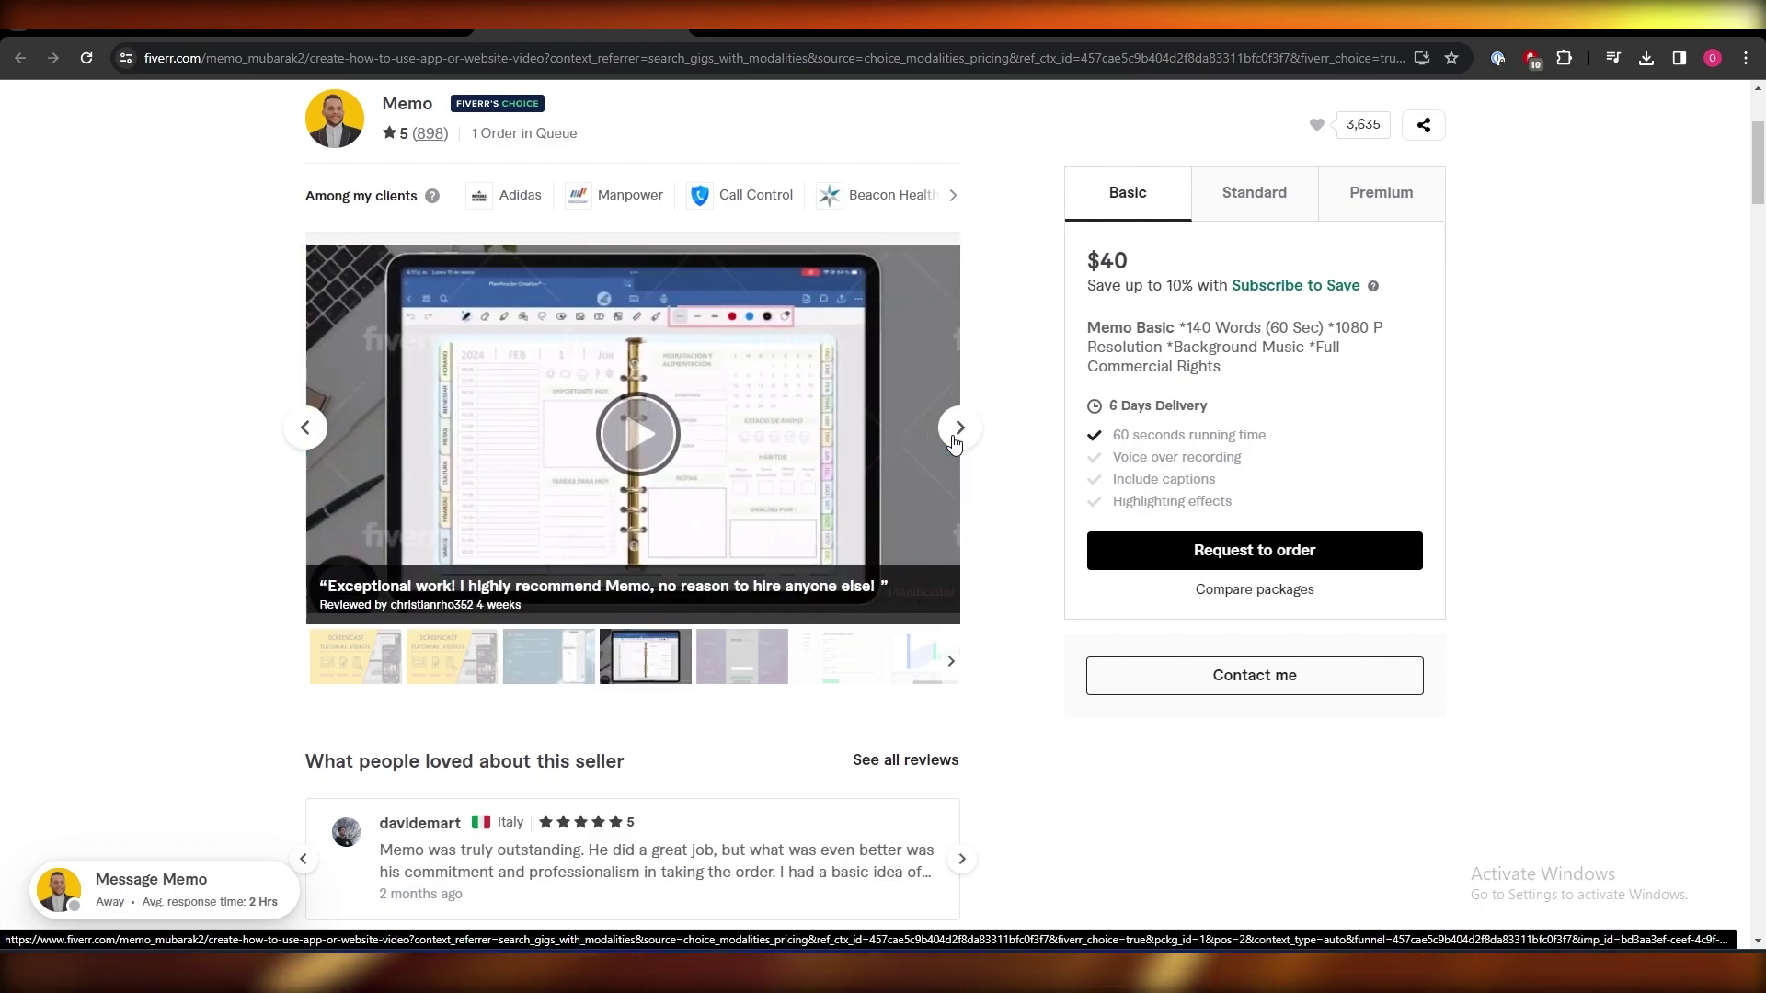
left_click(954, 444)
left_click(954, 444)
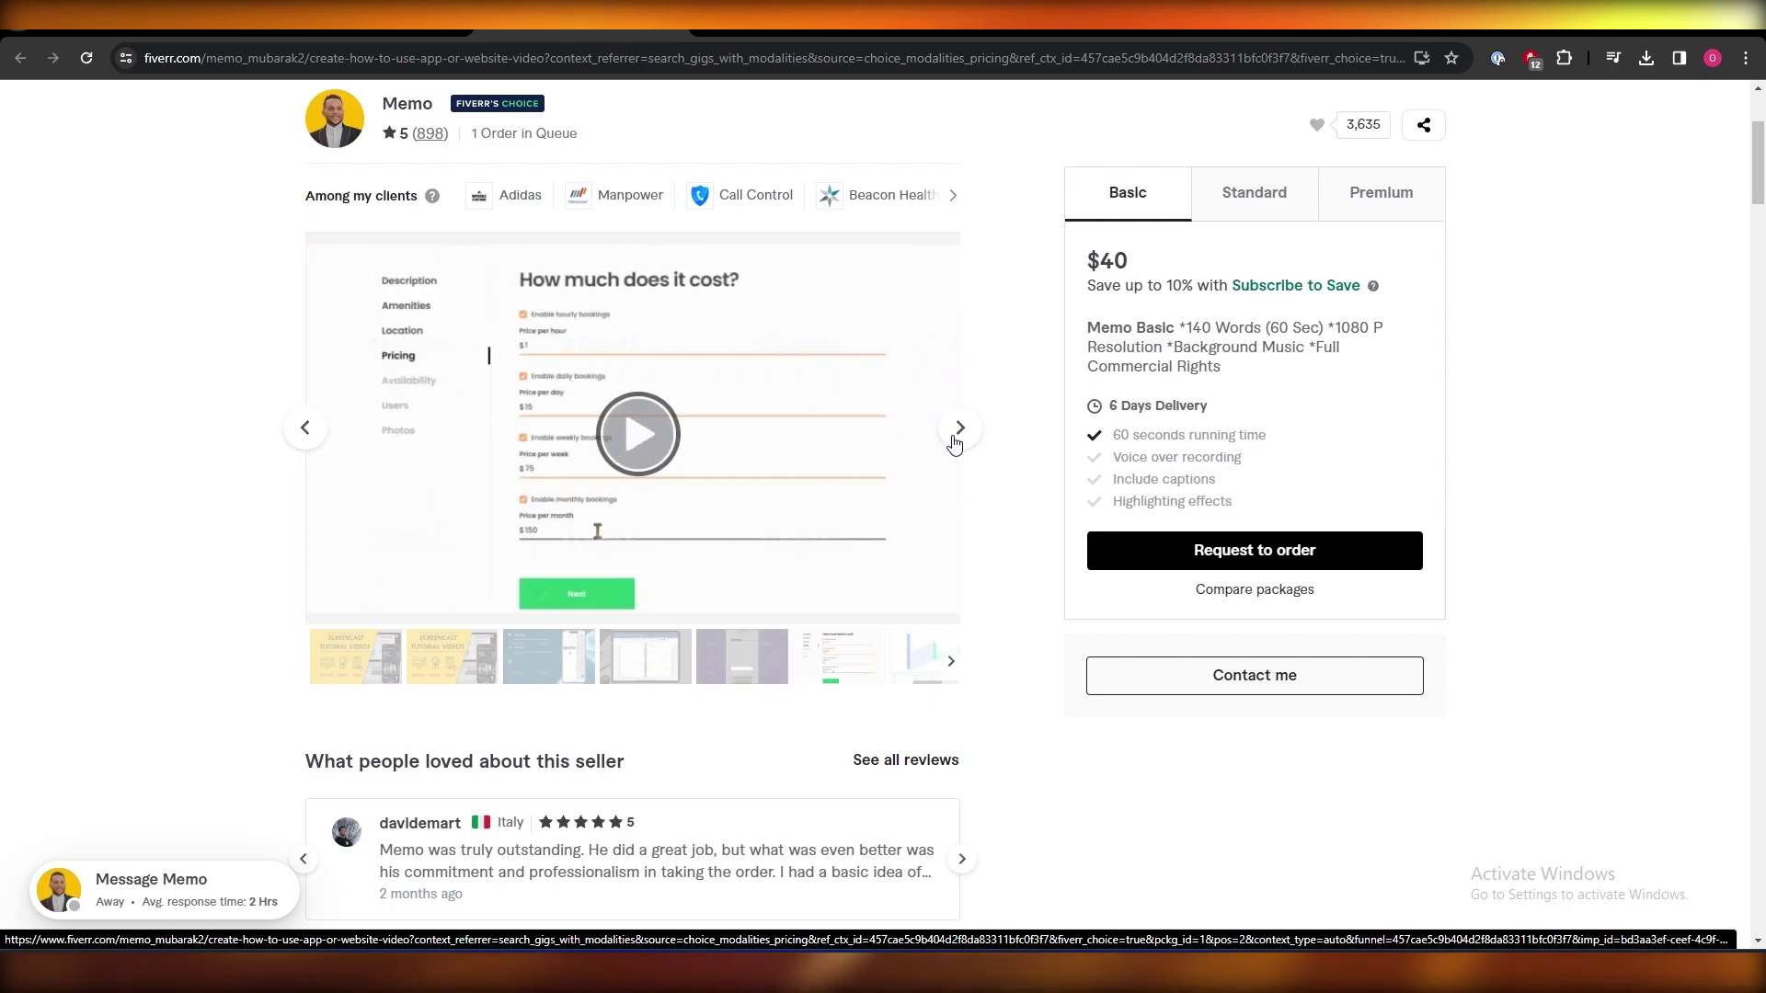
left_click(954, 444)
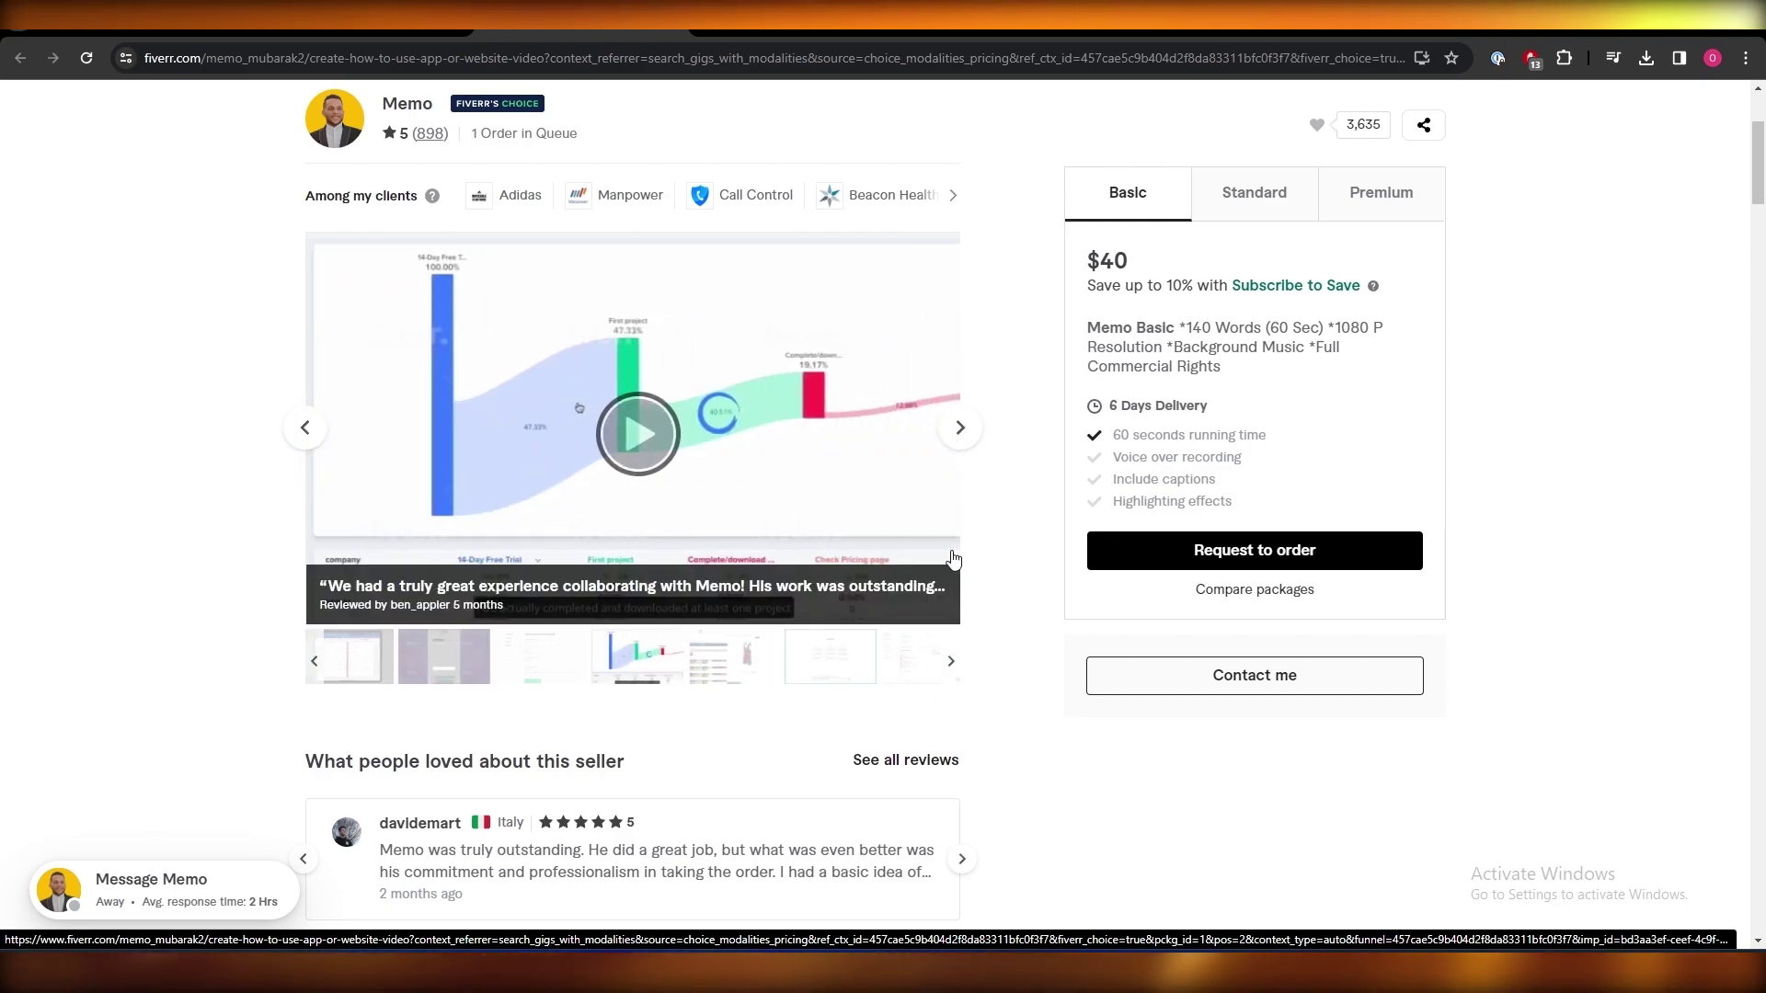
left_click(951, 661)
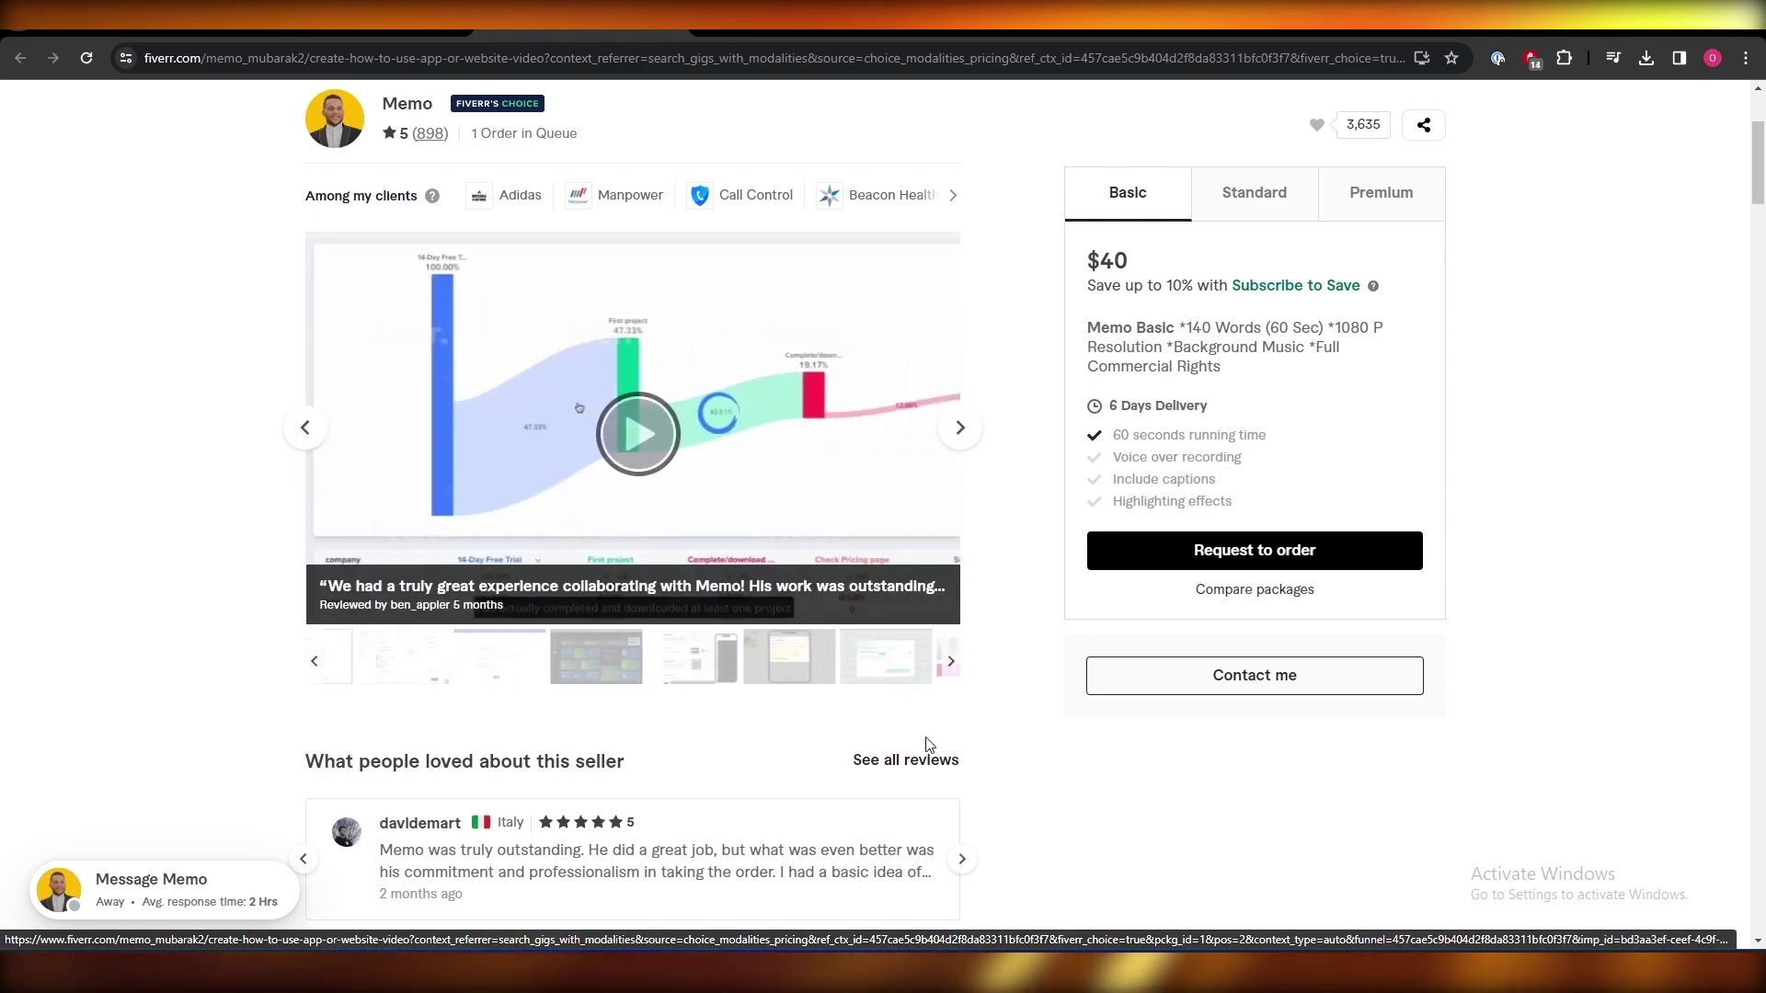
Step: View the gig's Standard package and return to the Basic package
scroll(1094, 299, "up", 2)
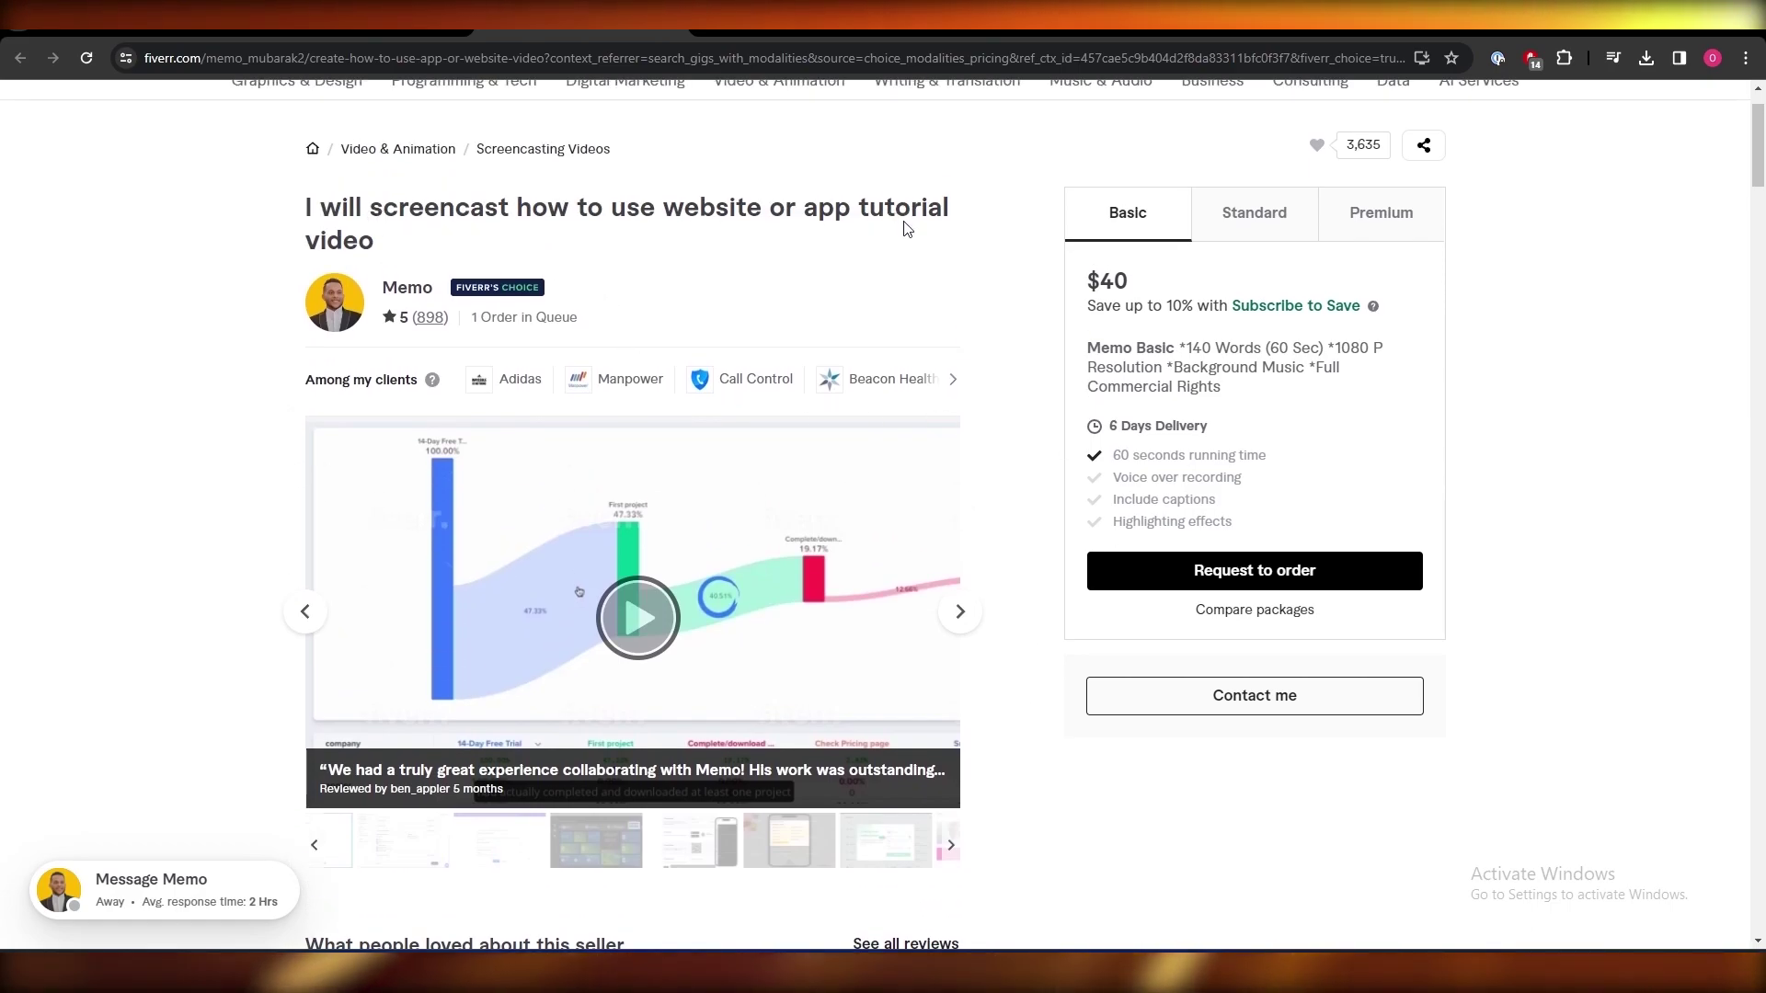
scroll(1104, 267, "down", 1)
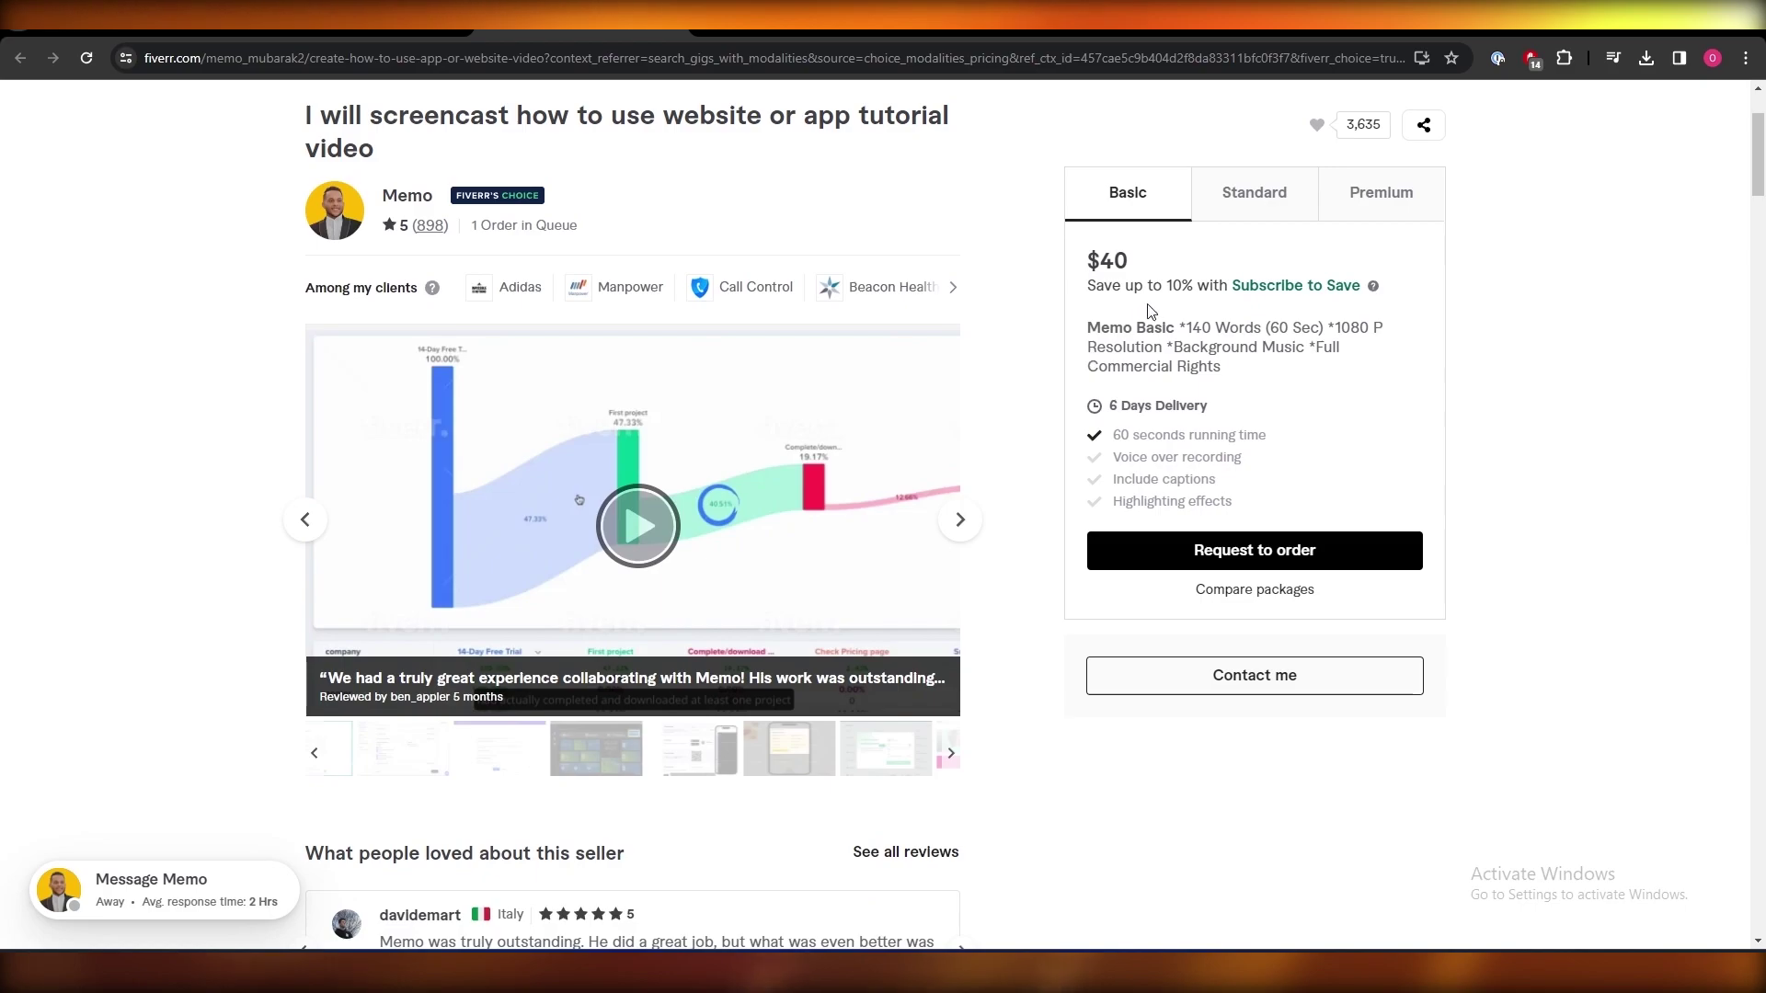
left_click(1237, 197)
left_click(1106, 210)
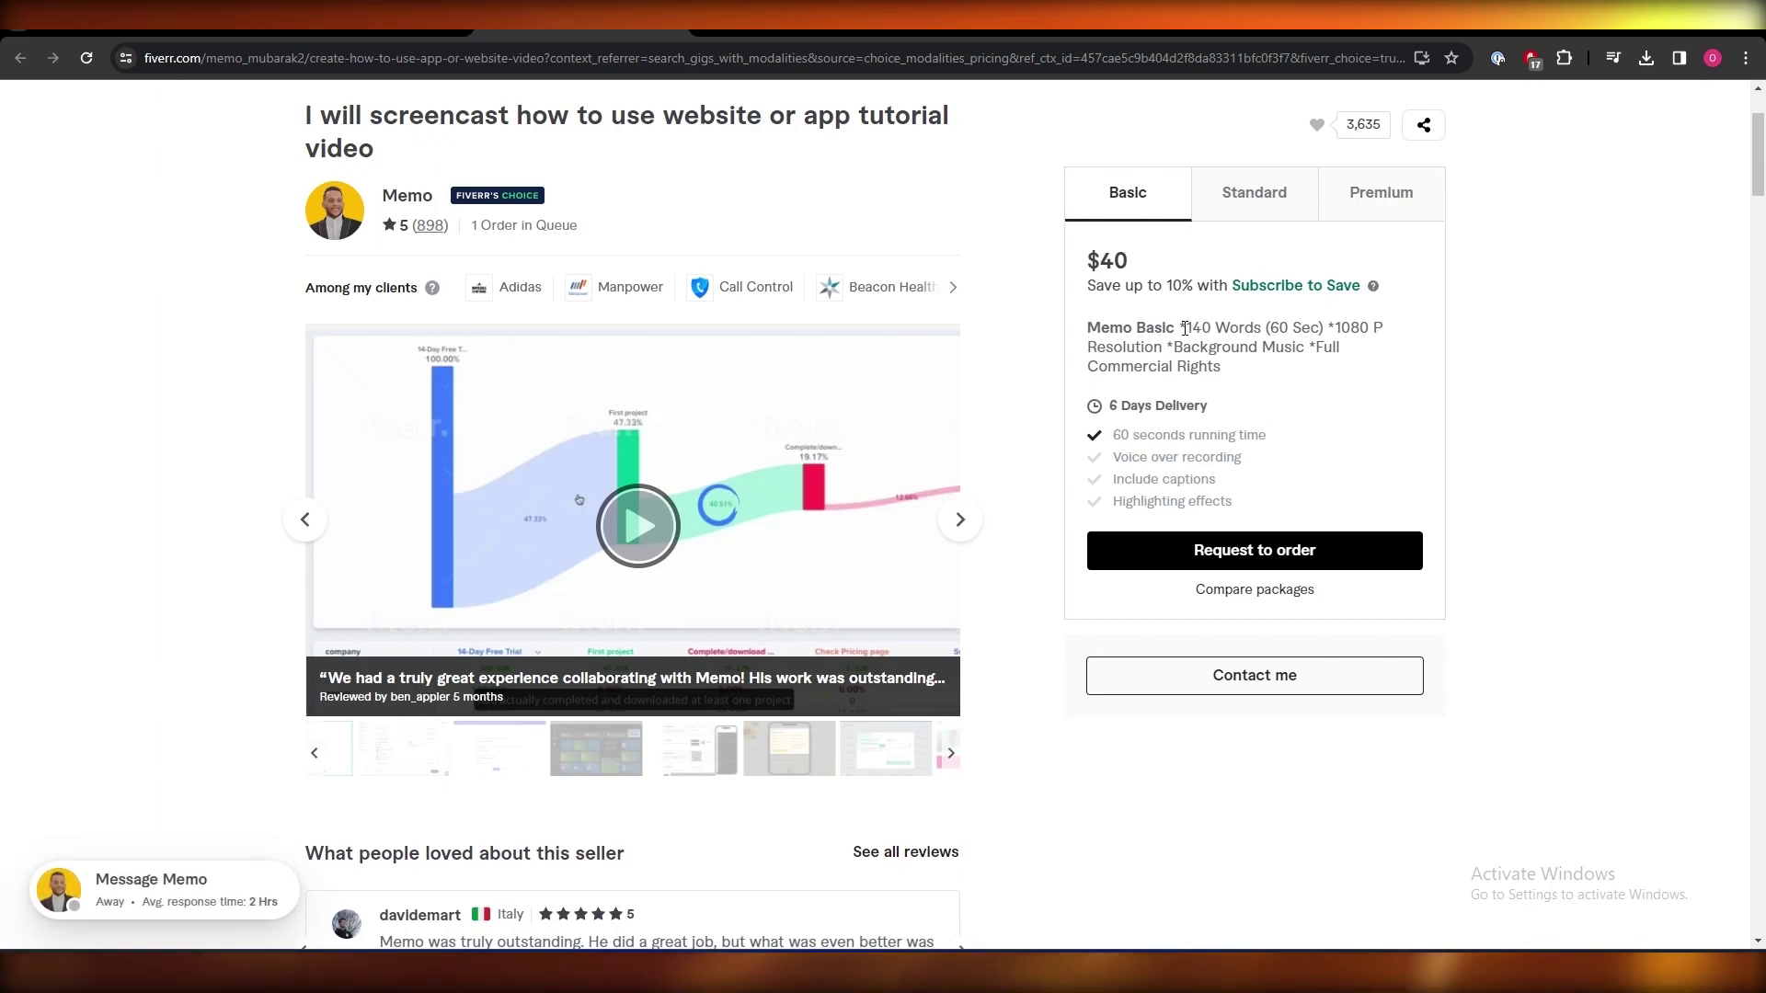
Step: Read the gig's description, its list of extras, and the seller's profile and client list
scroll(826, 483, "down", 8)
scroll(826, 483, "down", 3)
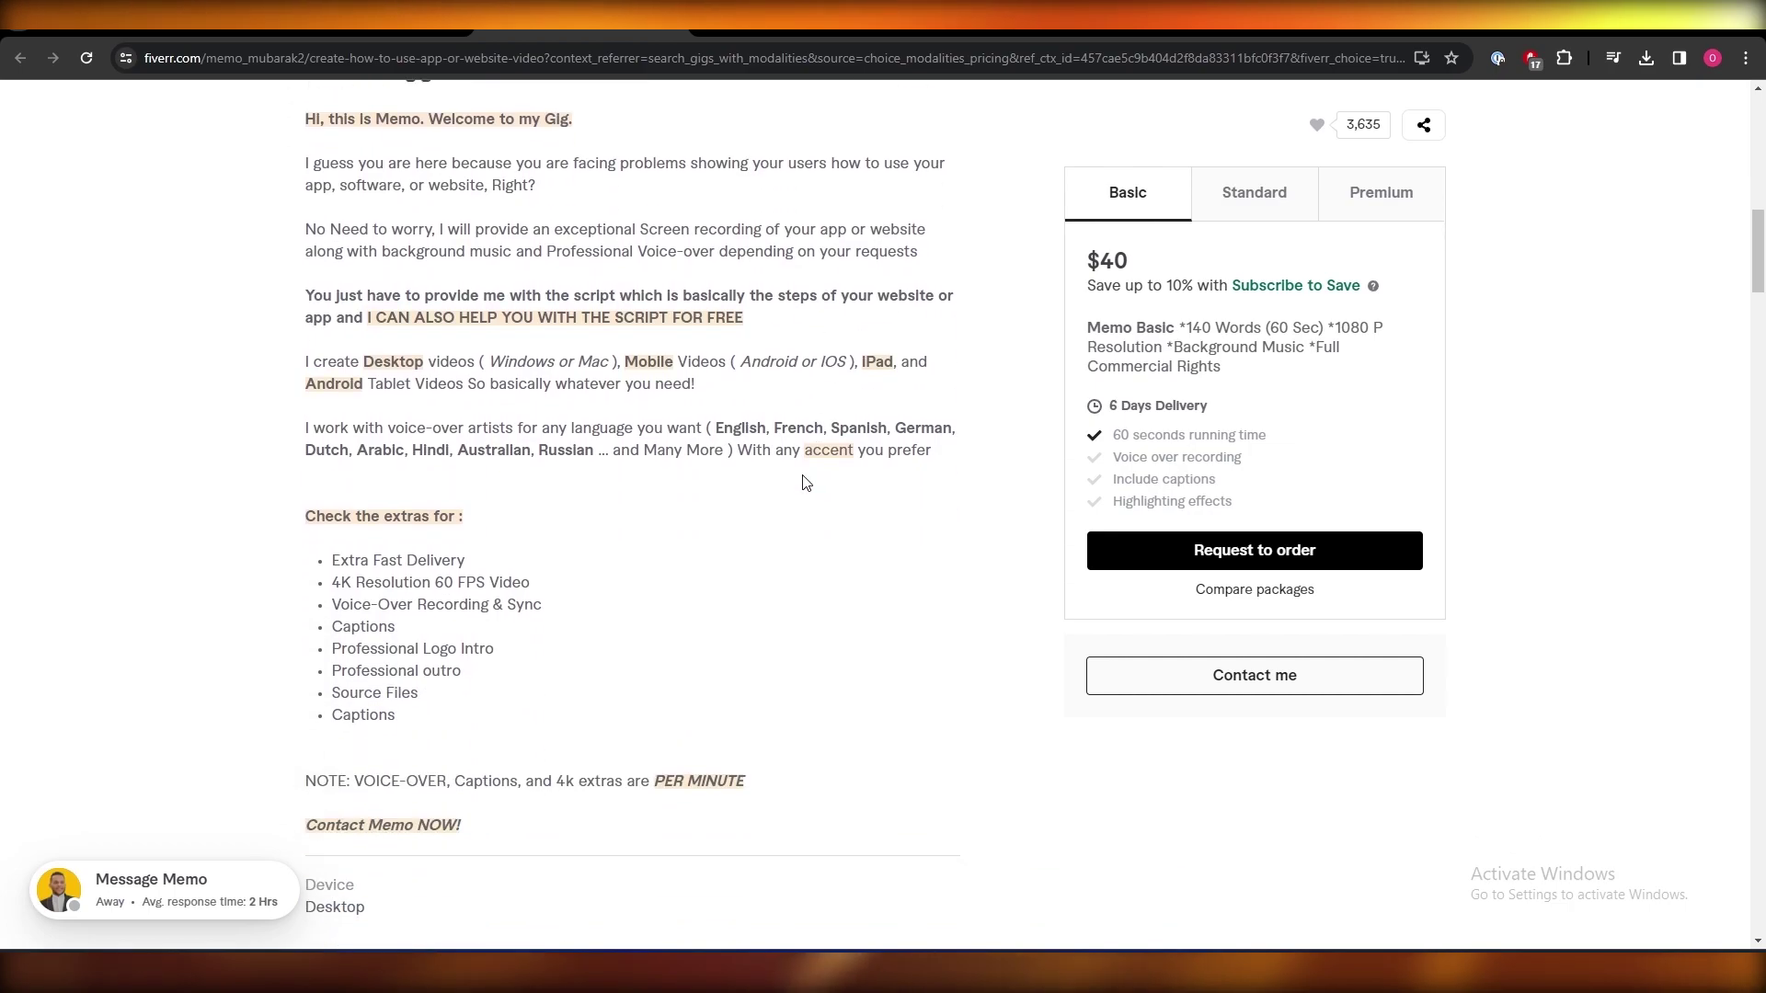
scroll(809, 480, "up", 2)
scroll(805, 474, "down", 1)
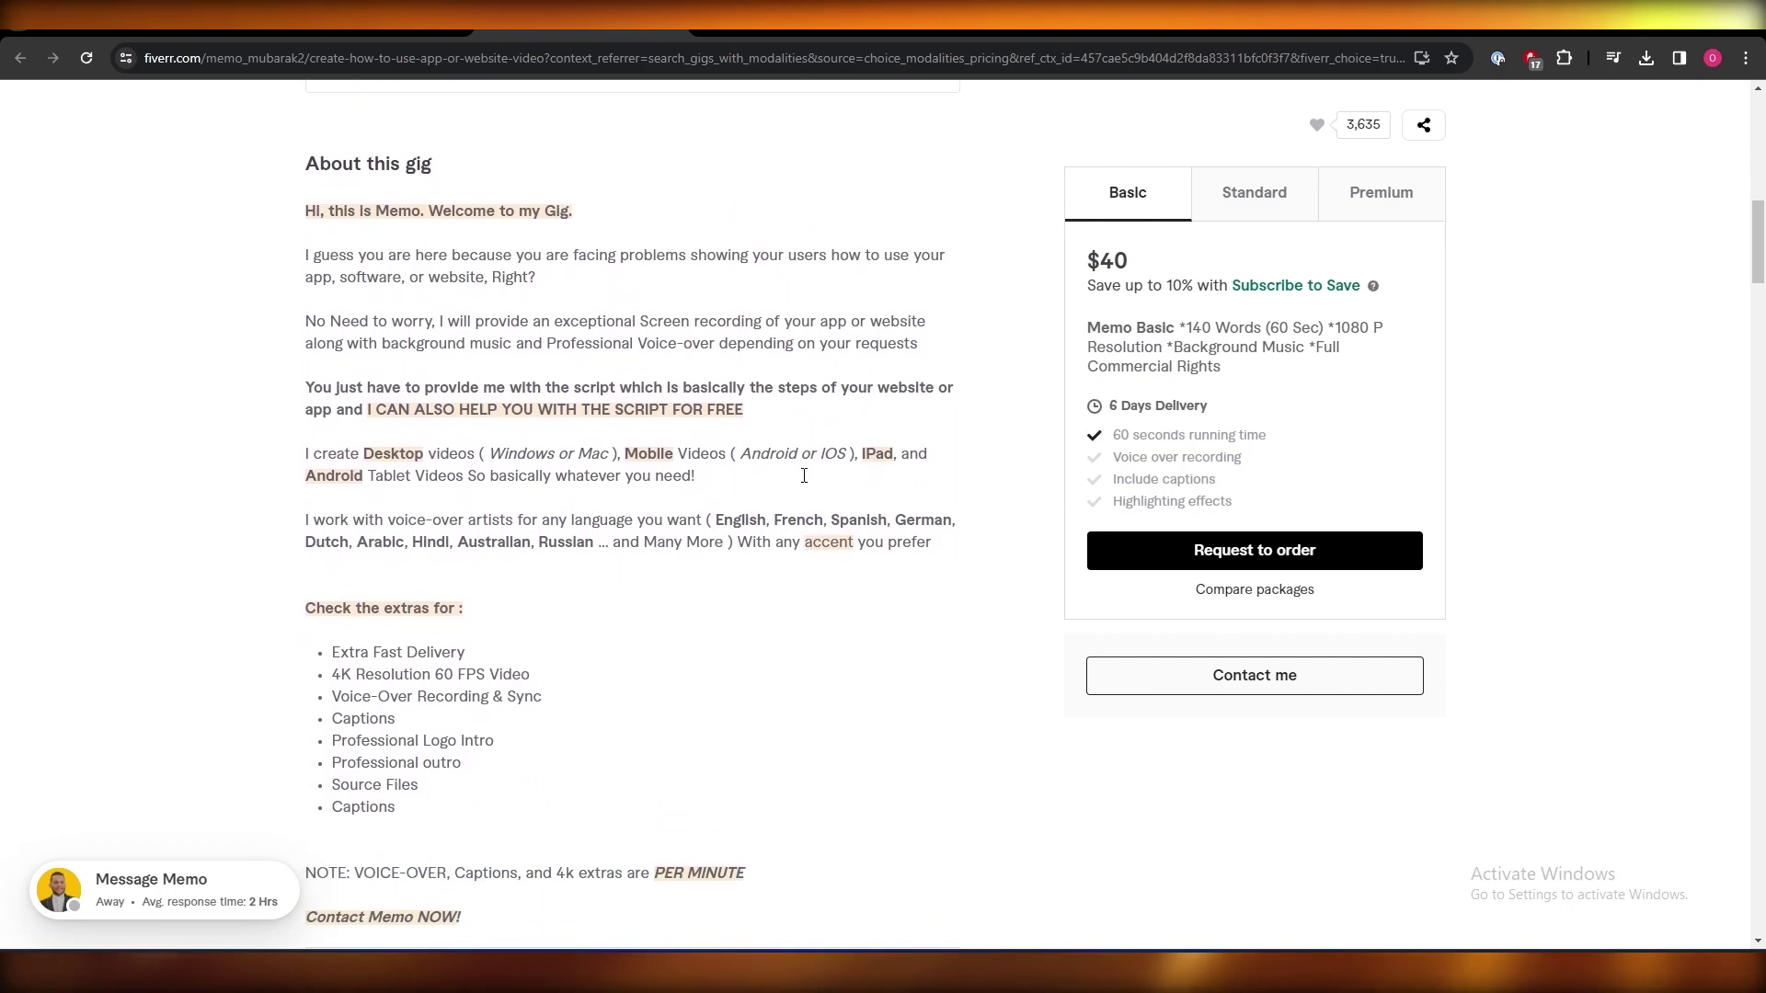
scroll(368, 322, "down", 5)
scroll(451, 444, "up", 1)
scroll(568, 523, "down", 4)
scroll(569, 524, "down", 5)
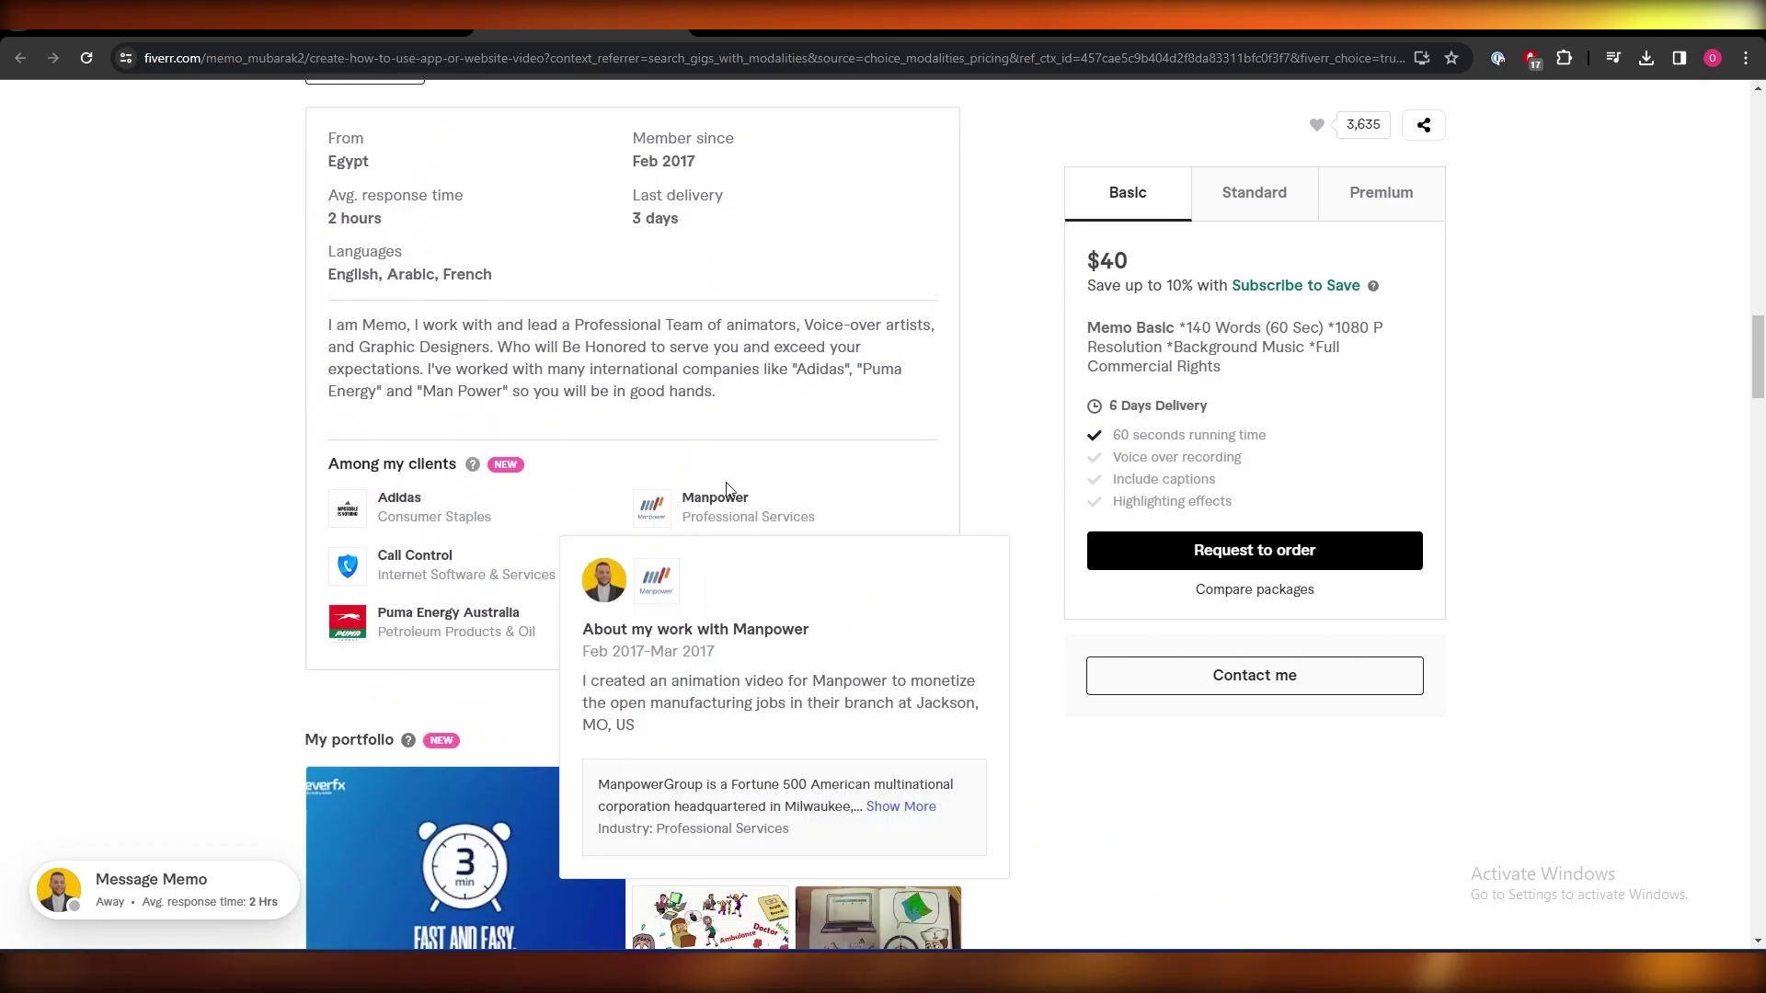
scroll(400, 475, "up", 3)
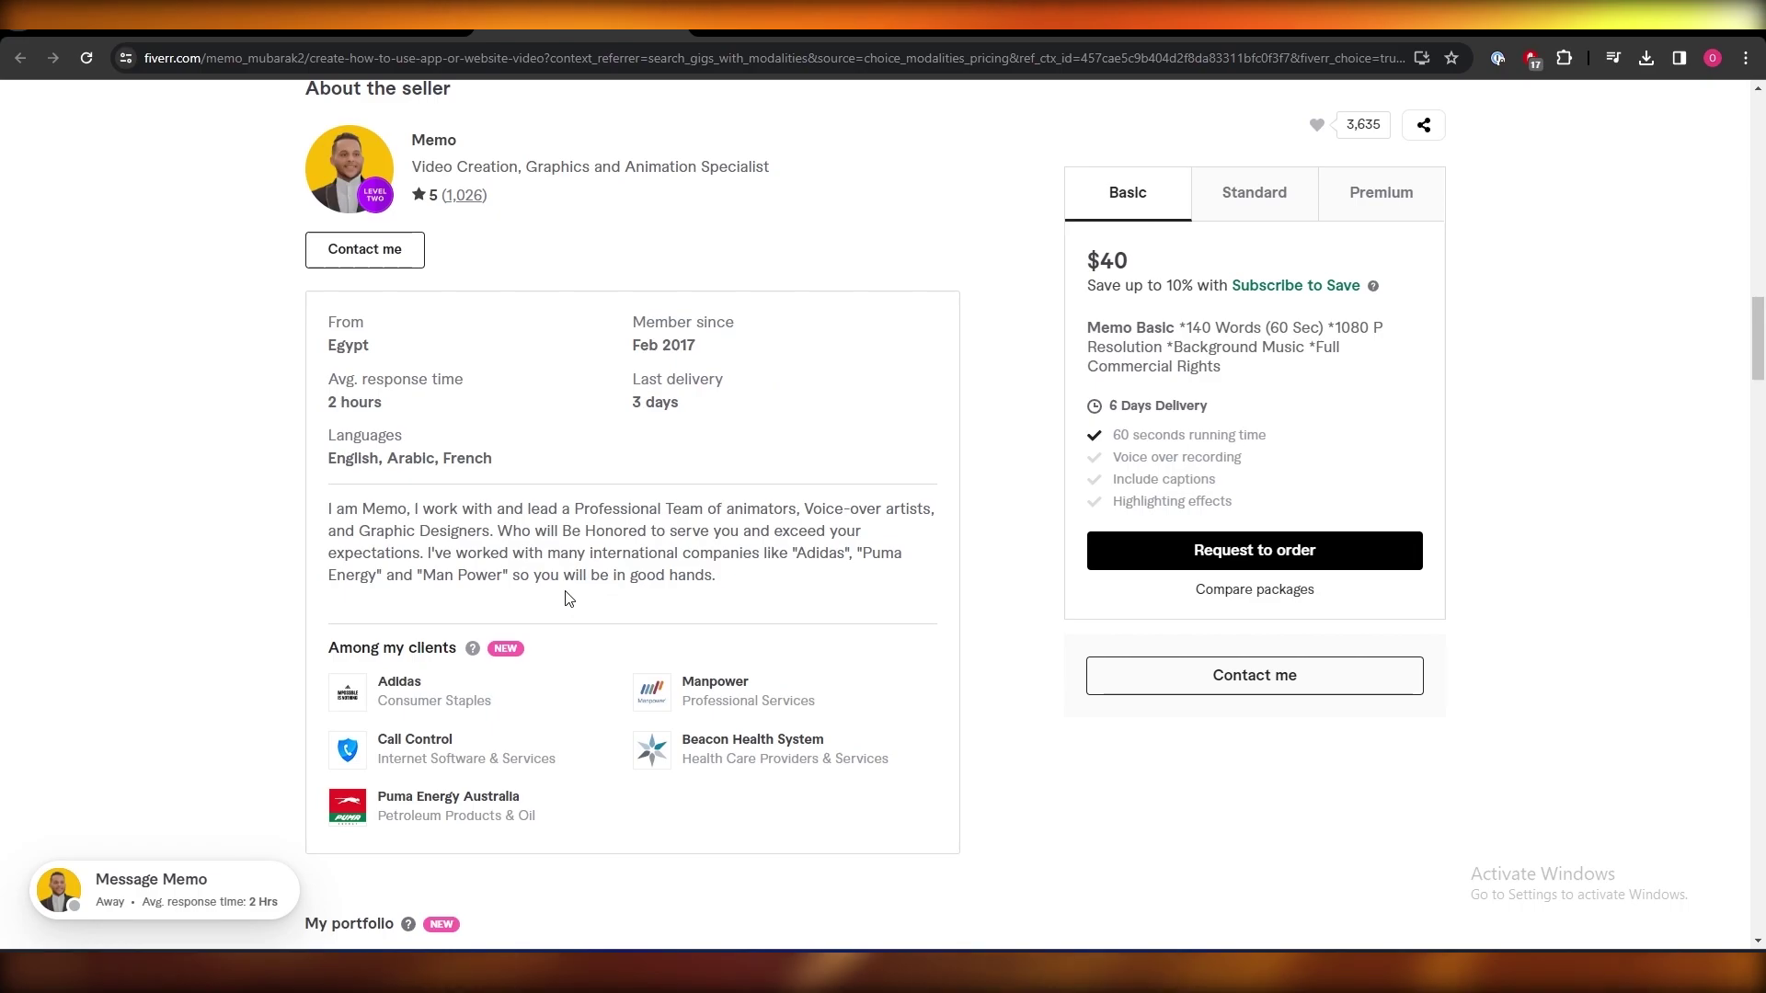
Step: Go back over the About this gig text, checking its wording, supported devices, languages and extras
scroll(569, 599, "up", 8)
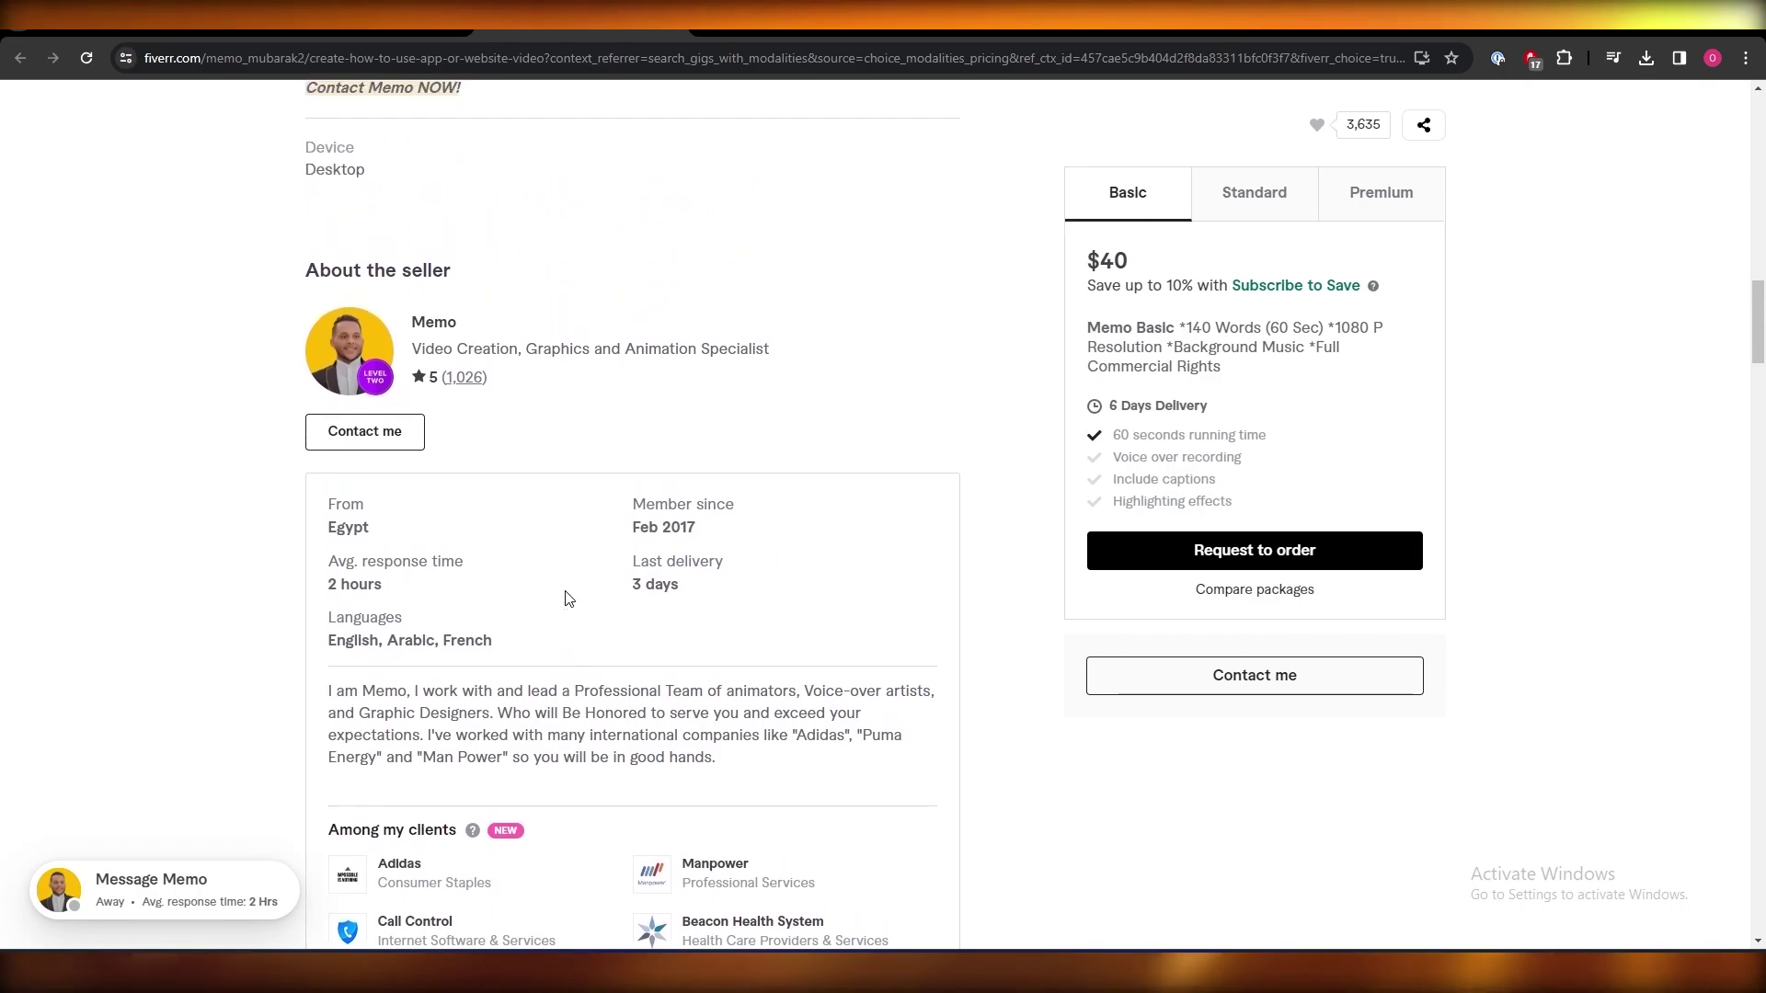
scroll(570, 595, "up", 4)
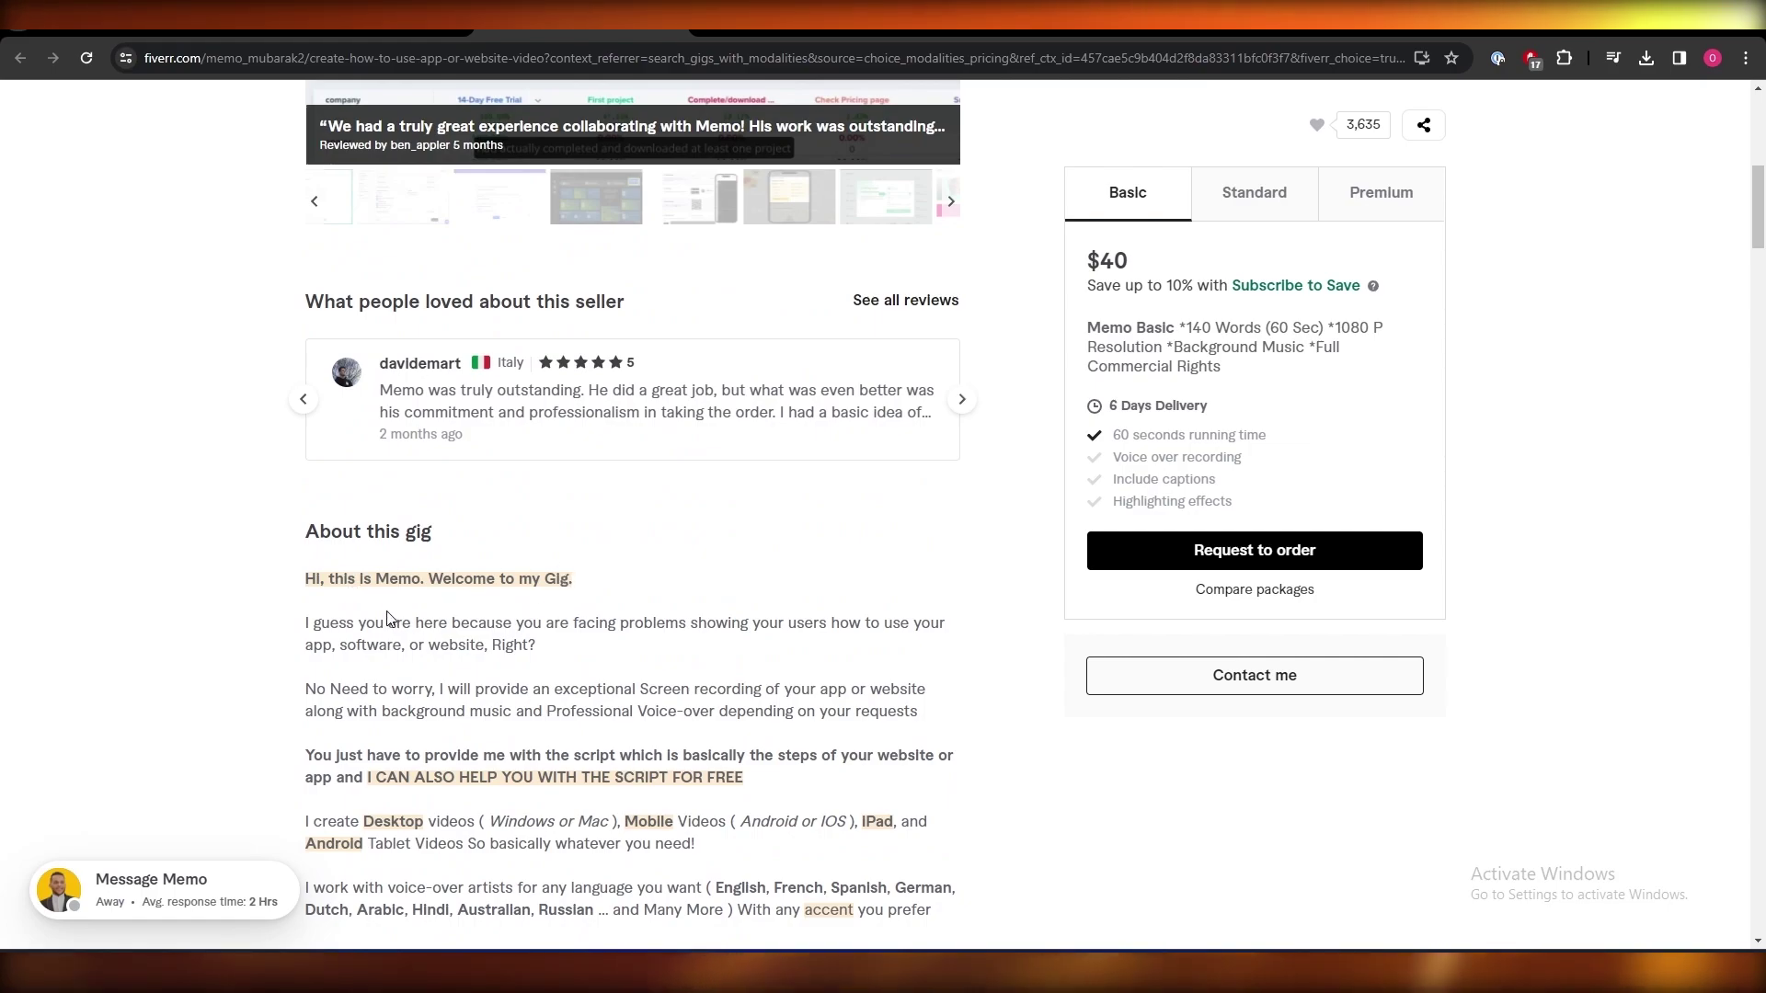
scroll(515, 552, "down", 4)
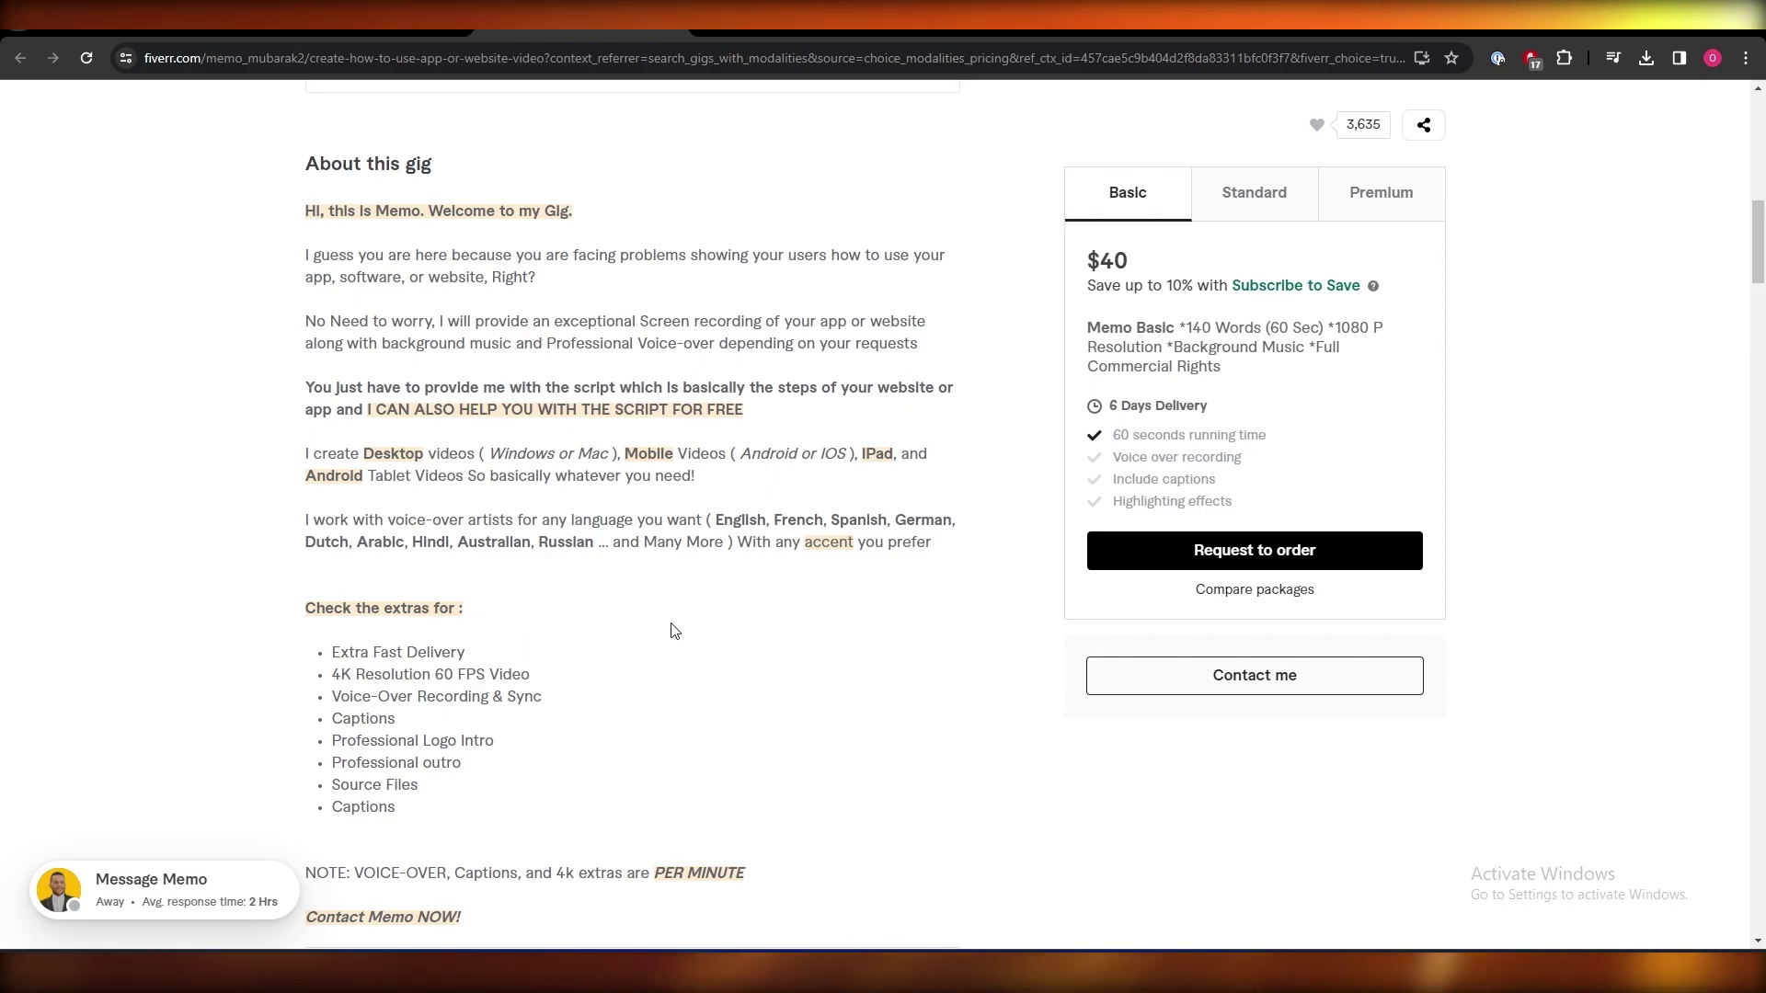
scroll(674, 630, "down", 2)
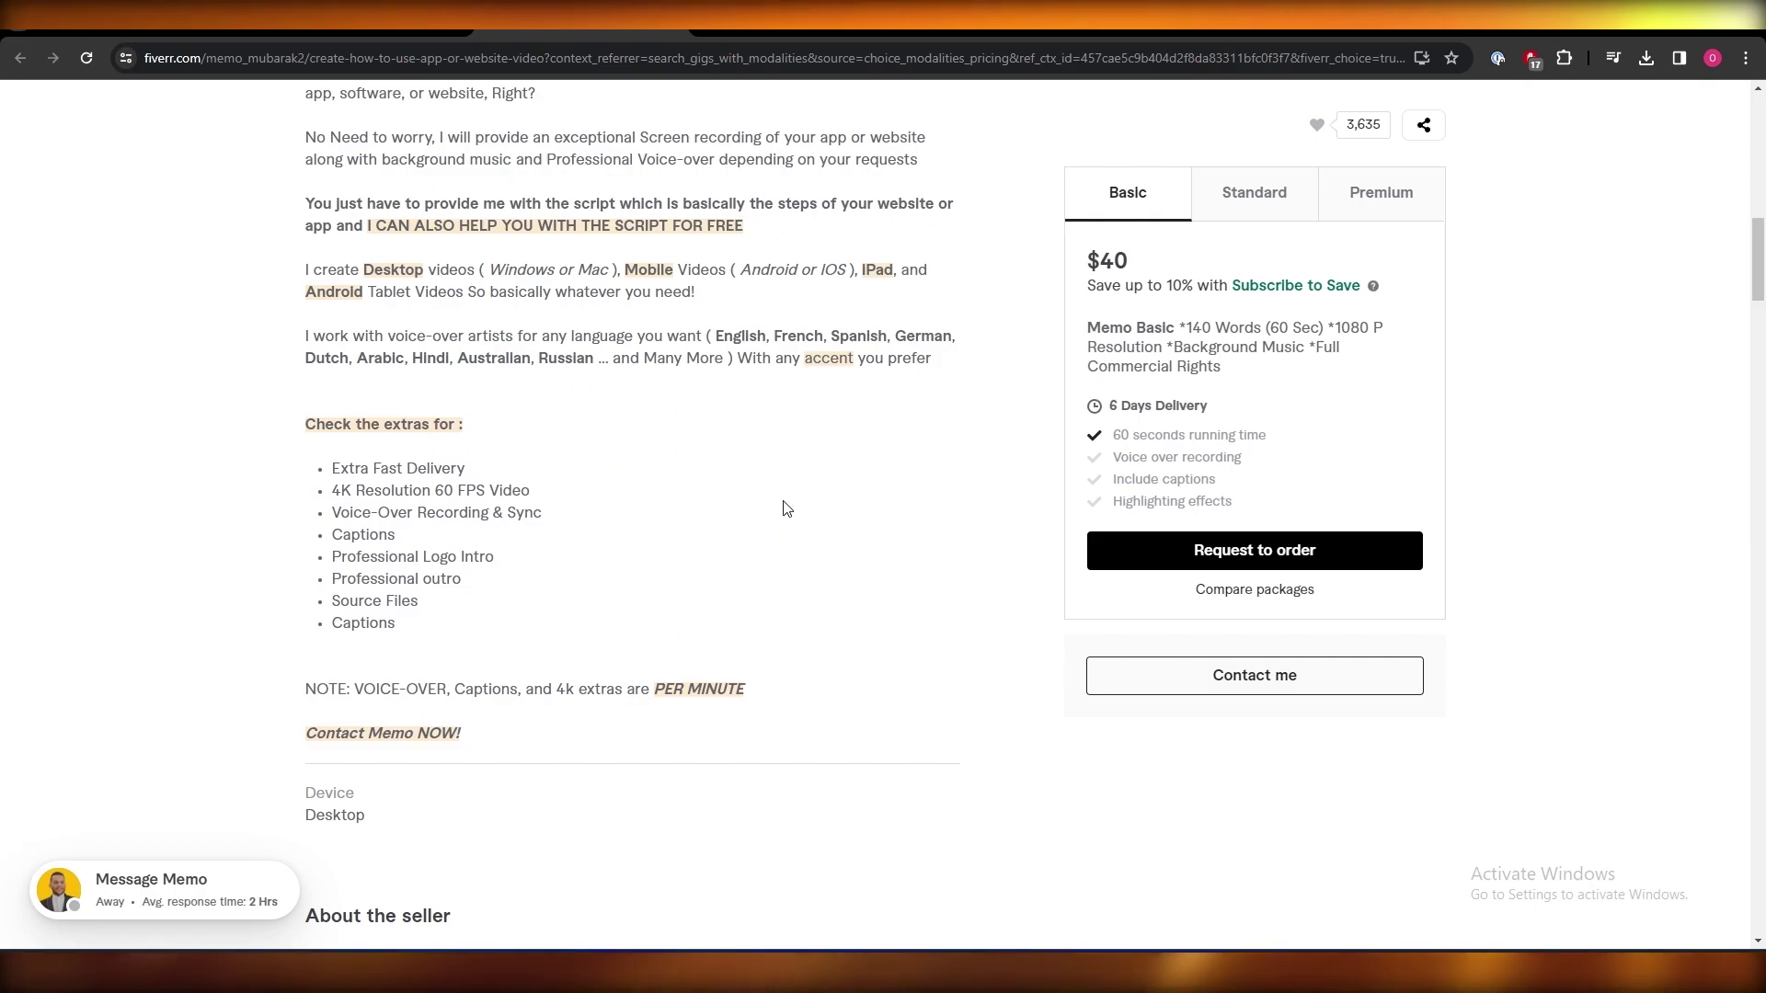
scroll(787, 509, "up", 10)
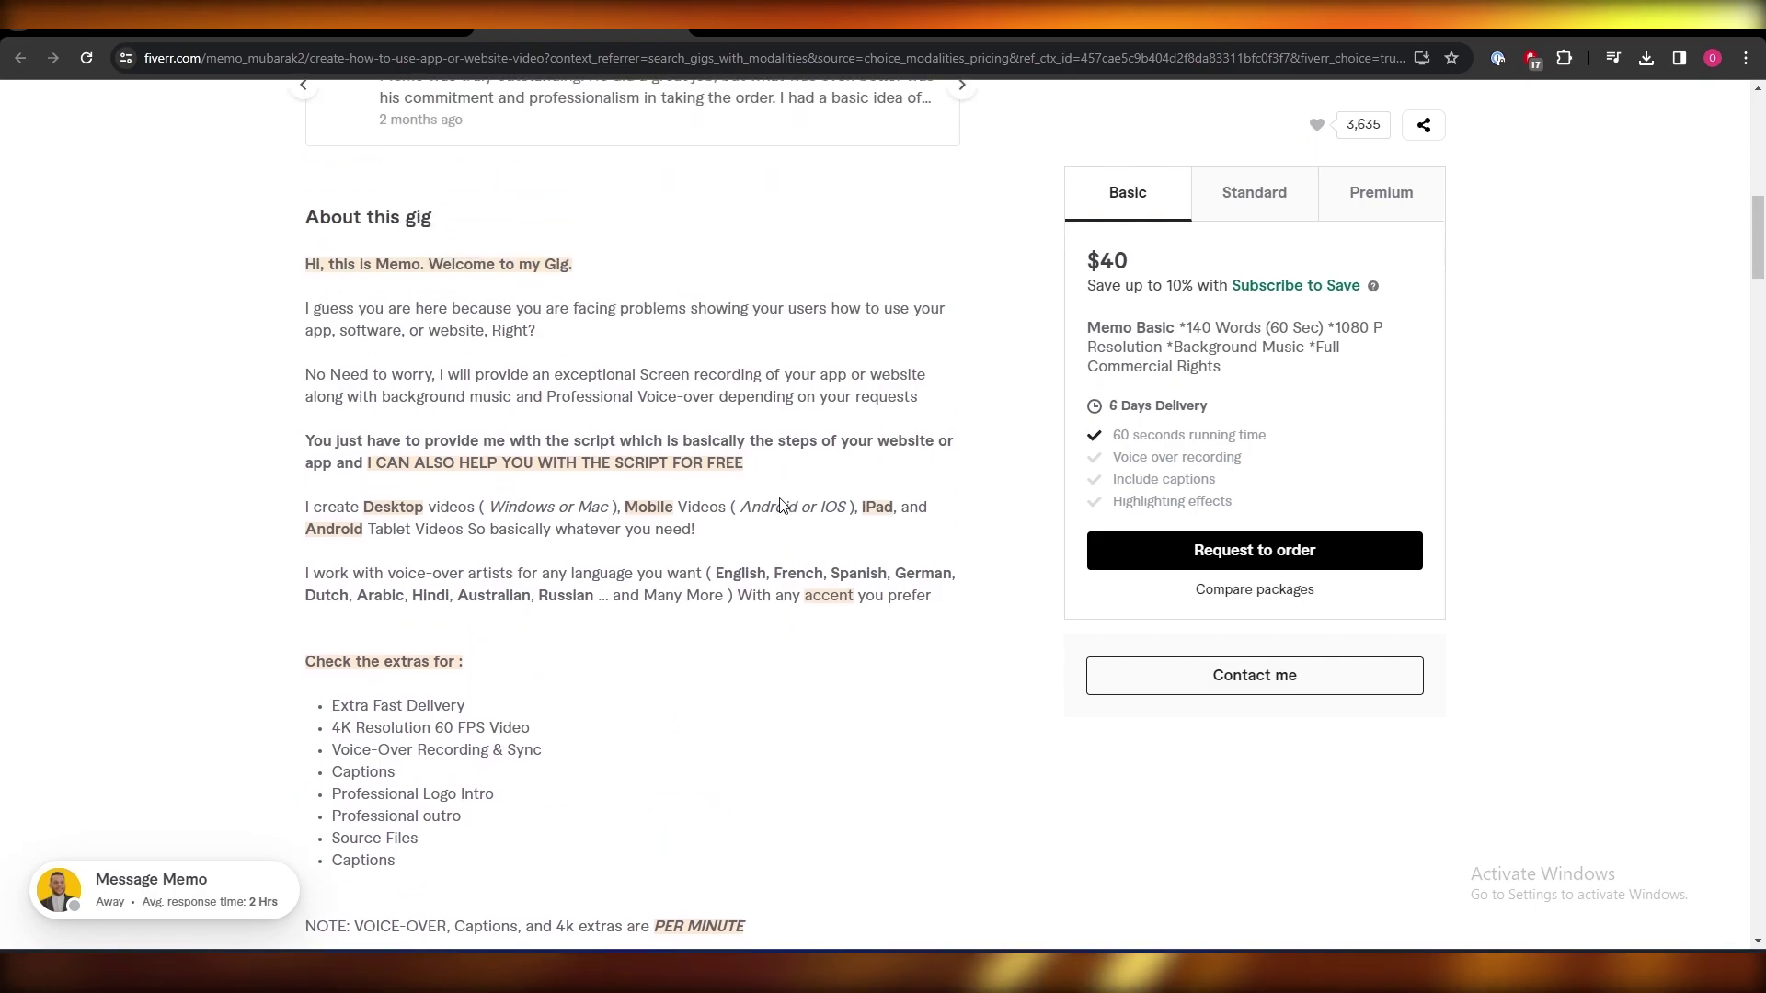
scroll(783, 506, "up", 3)
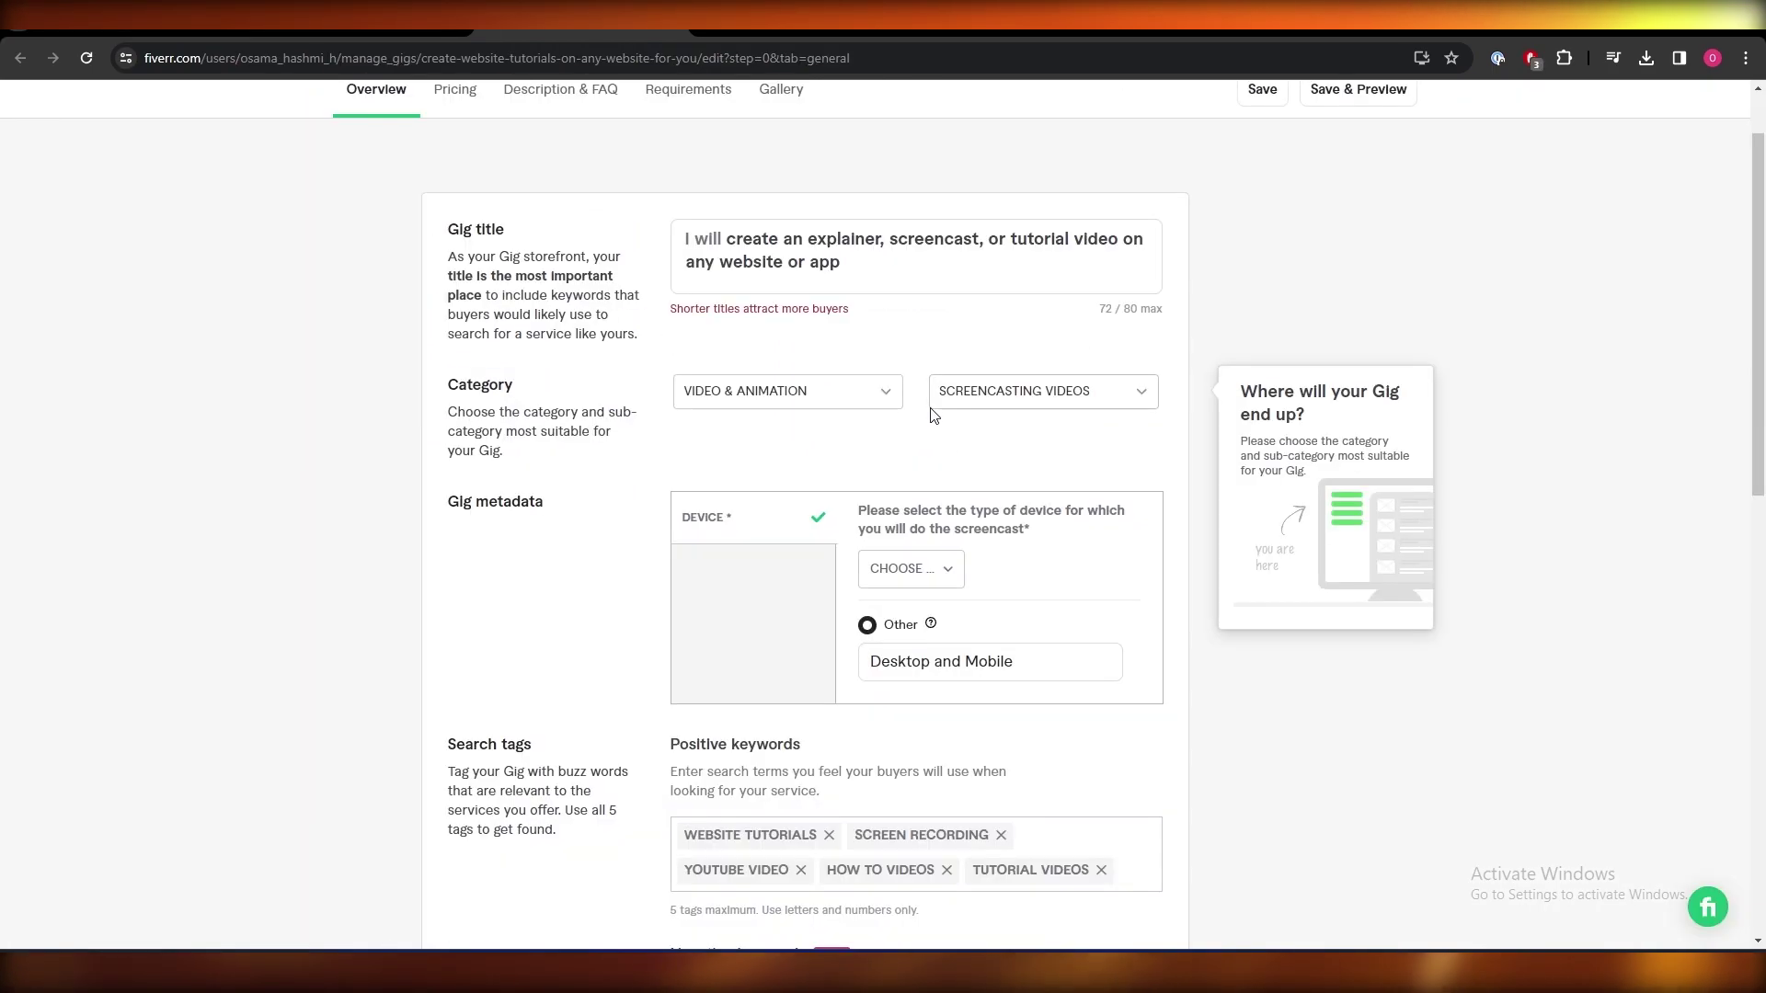
Step: Replace the gig title with "Screencast Explainer and Tutorial Video On Any Website"
scroll(932, 409, "up", 1)
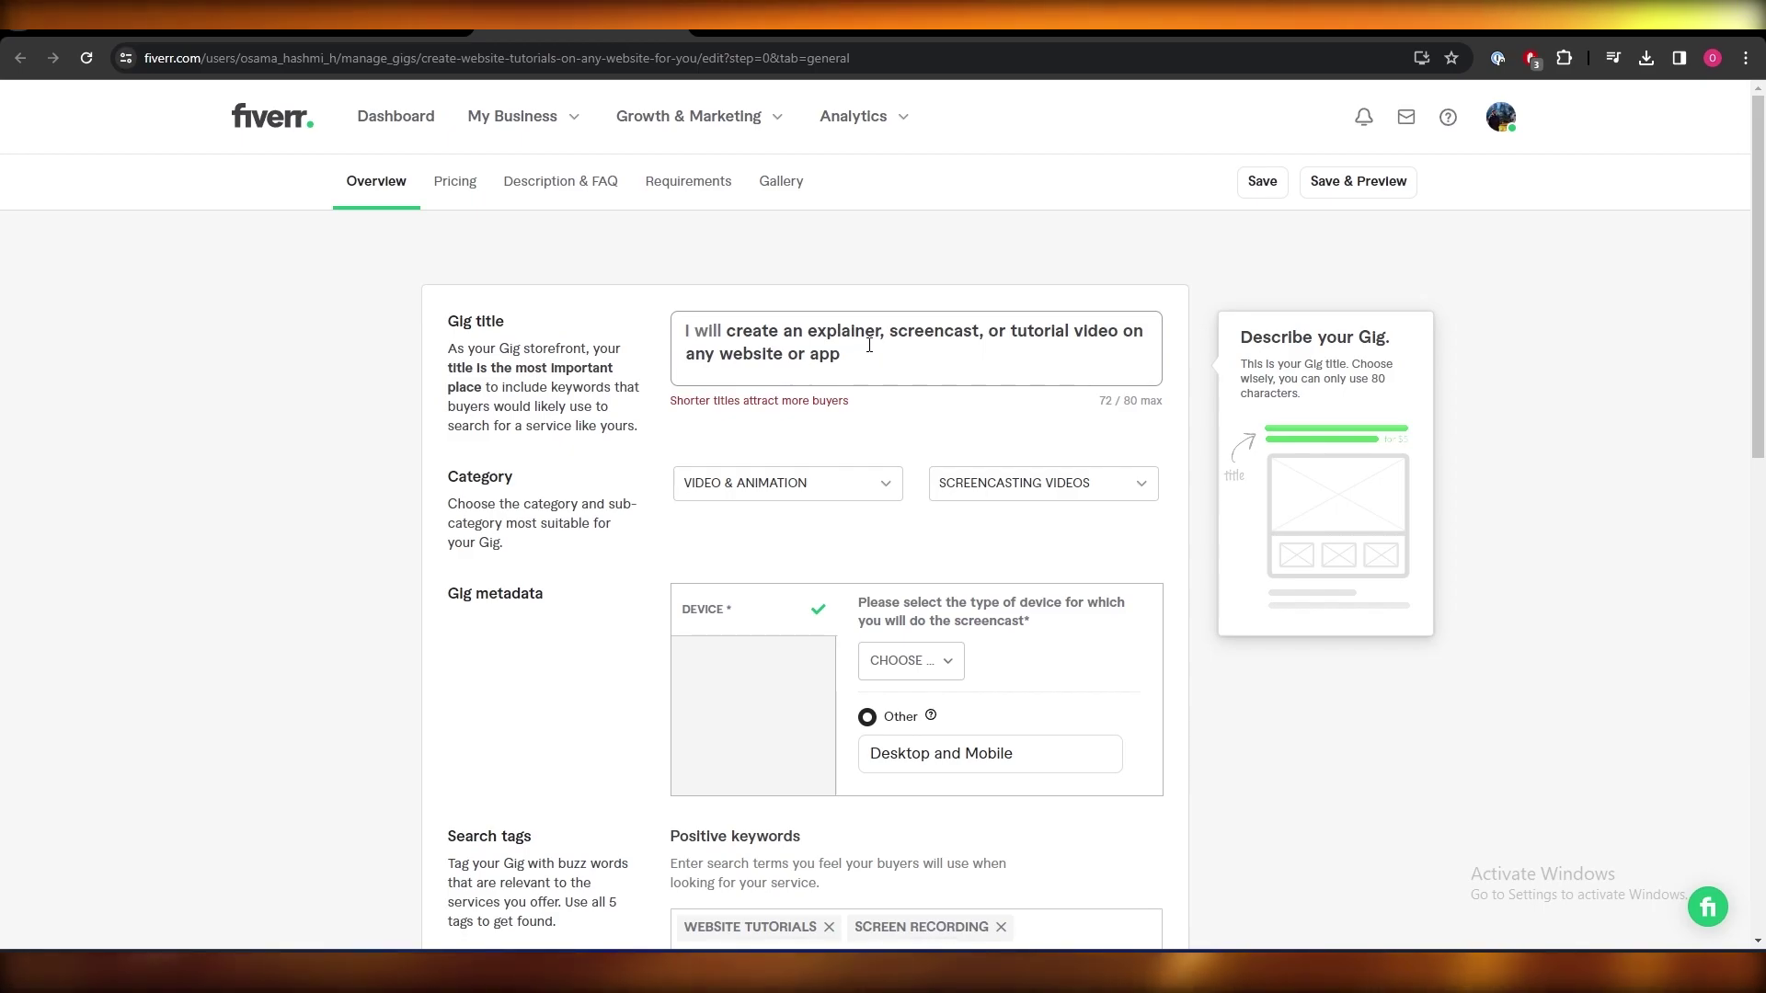
left_click_drag(779, 333, 880, 329)
key("BackSpace")
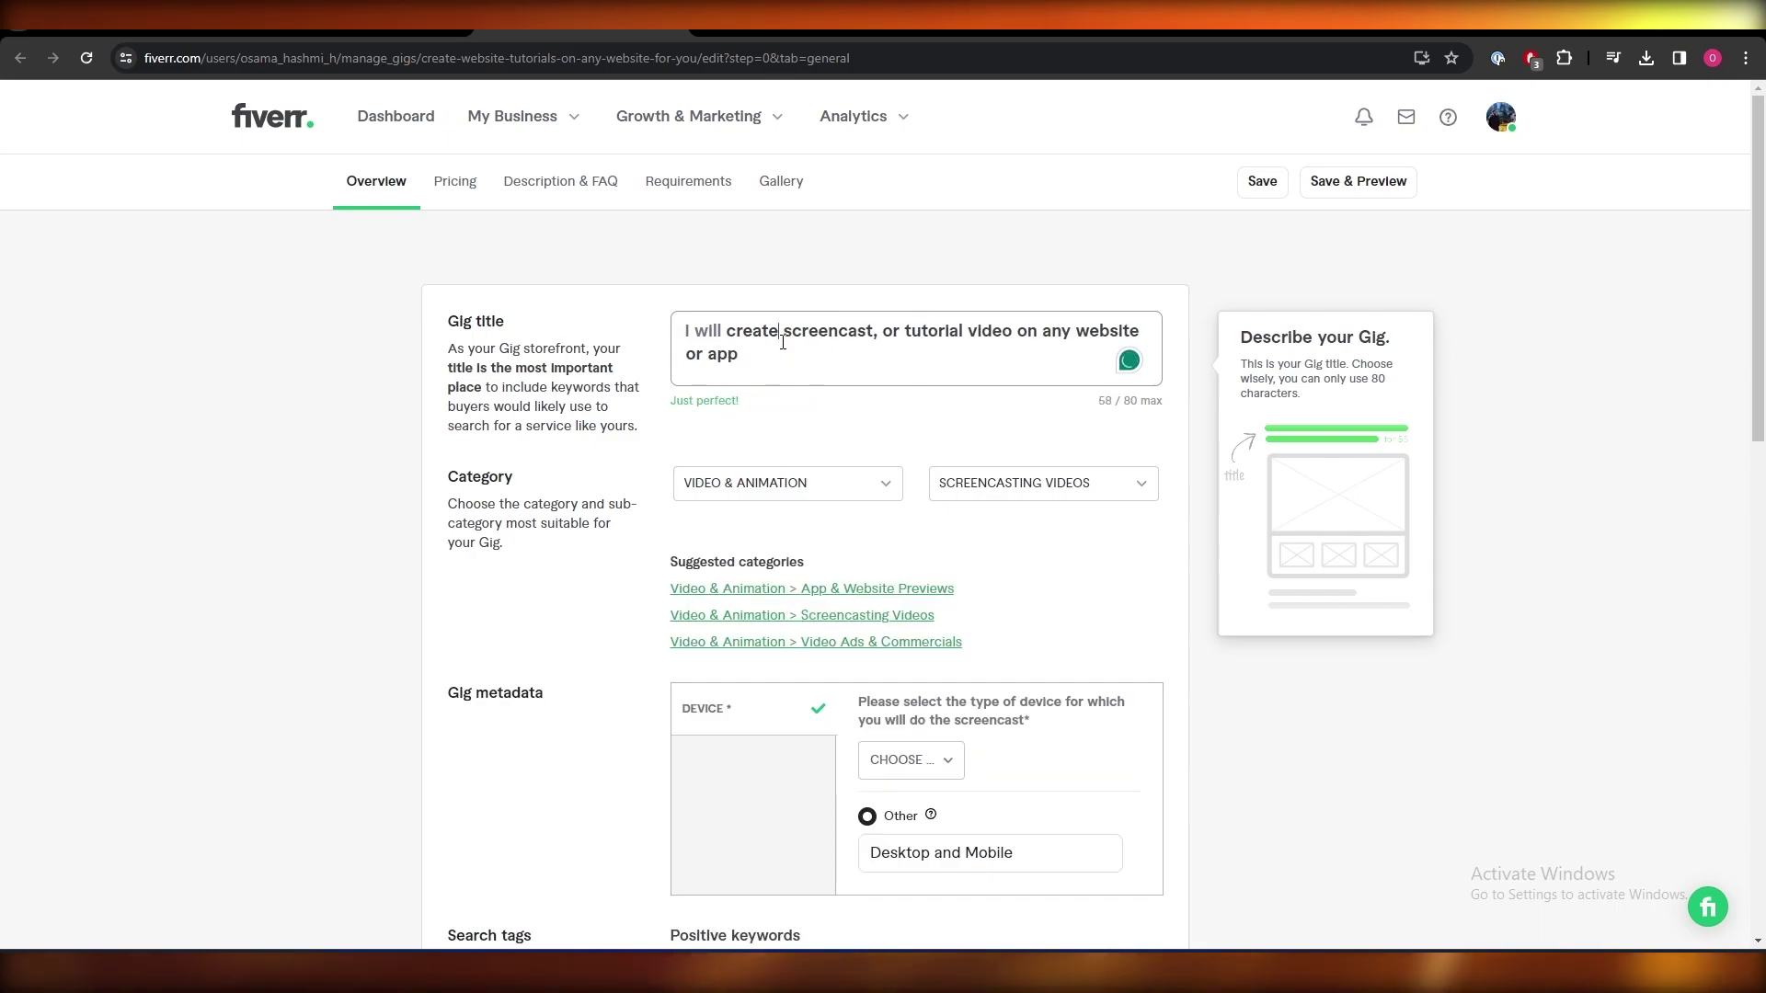
key("ctrl+a")
type("Screencast Explainer and Tutorial Video On Any Website")
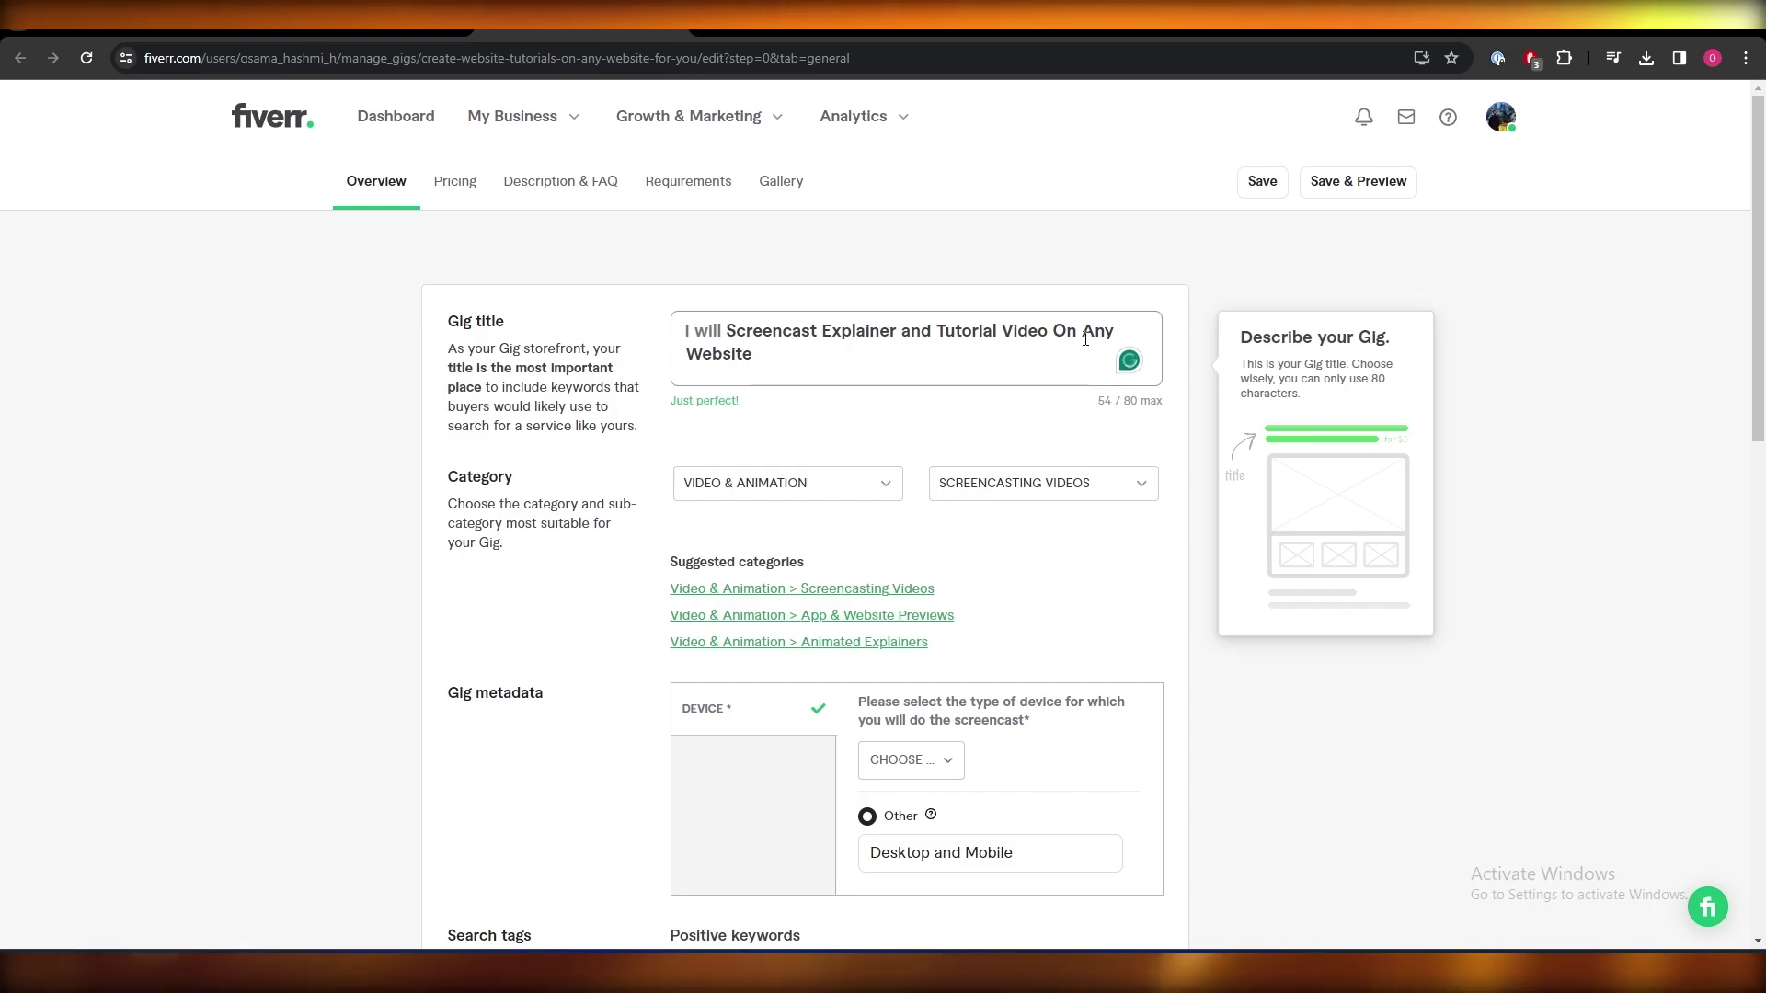
left_click(1164, 478)
Step: Review the gig's category, subcategory and device metadata, and view the available main categories without changing the selection
scroll(1166, 478, "down", 4)
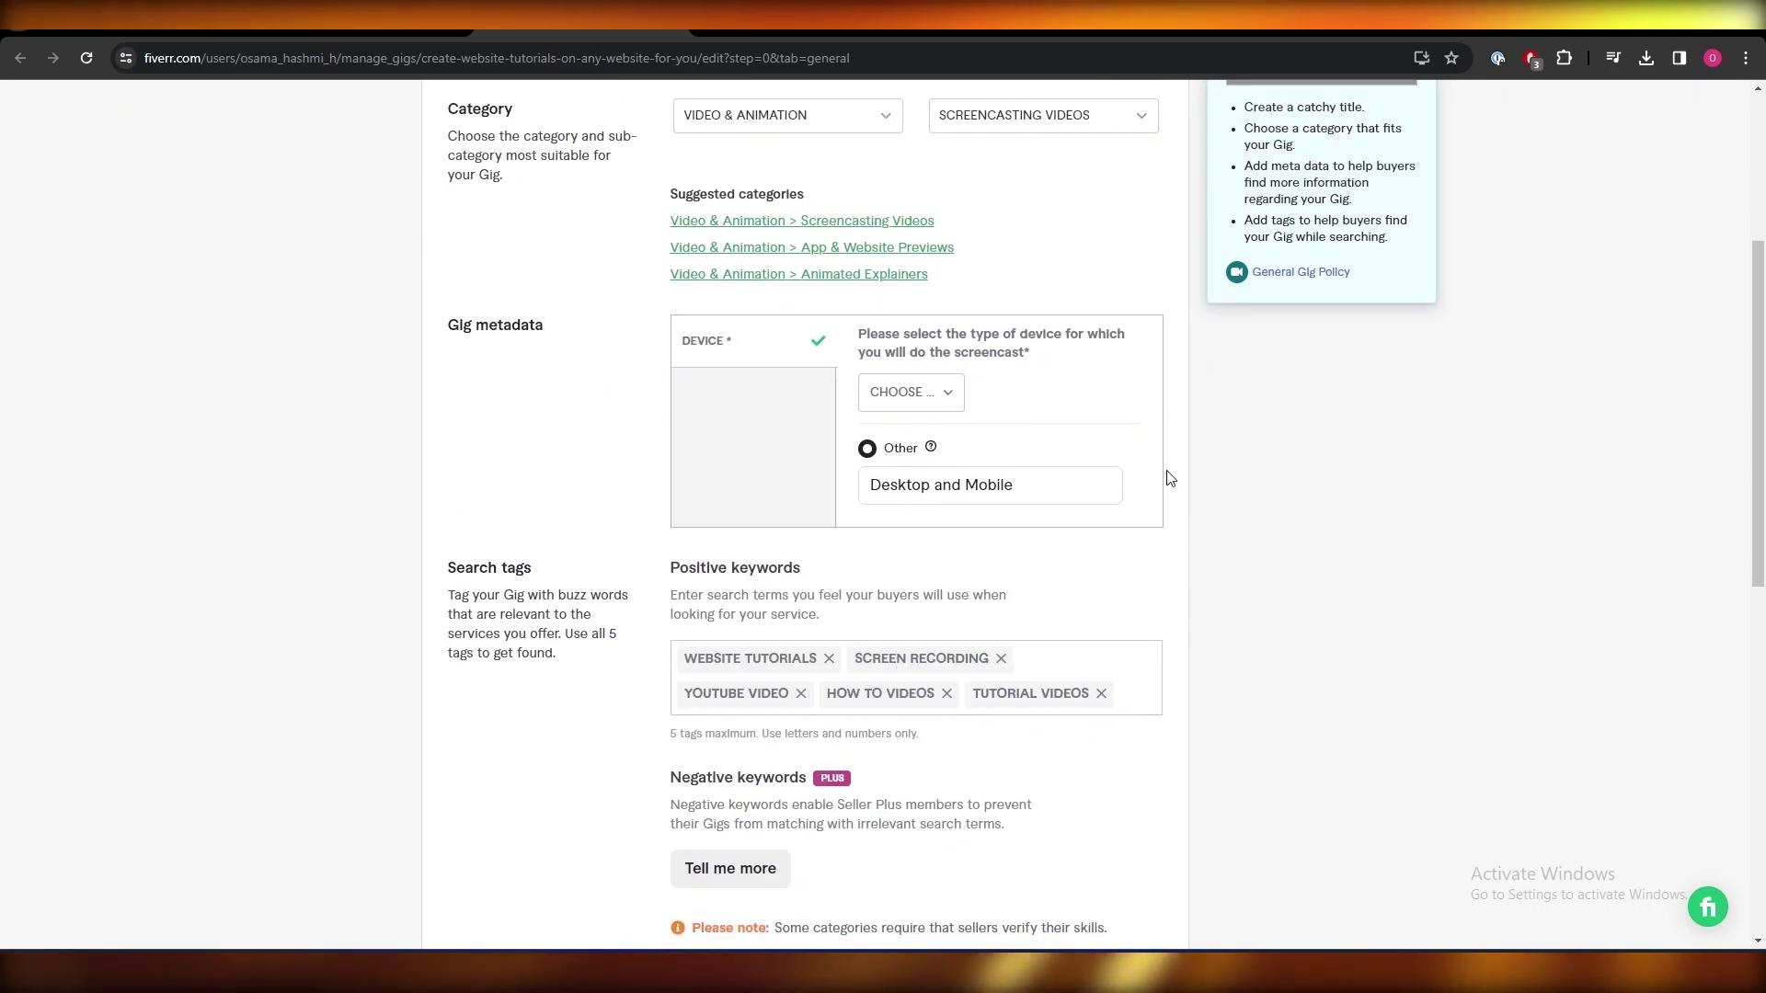
scroll(1059, 324, "up", 2)
scroll(915, 344, "up", 2)
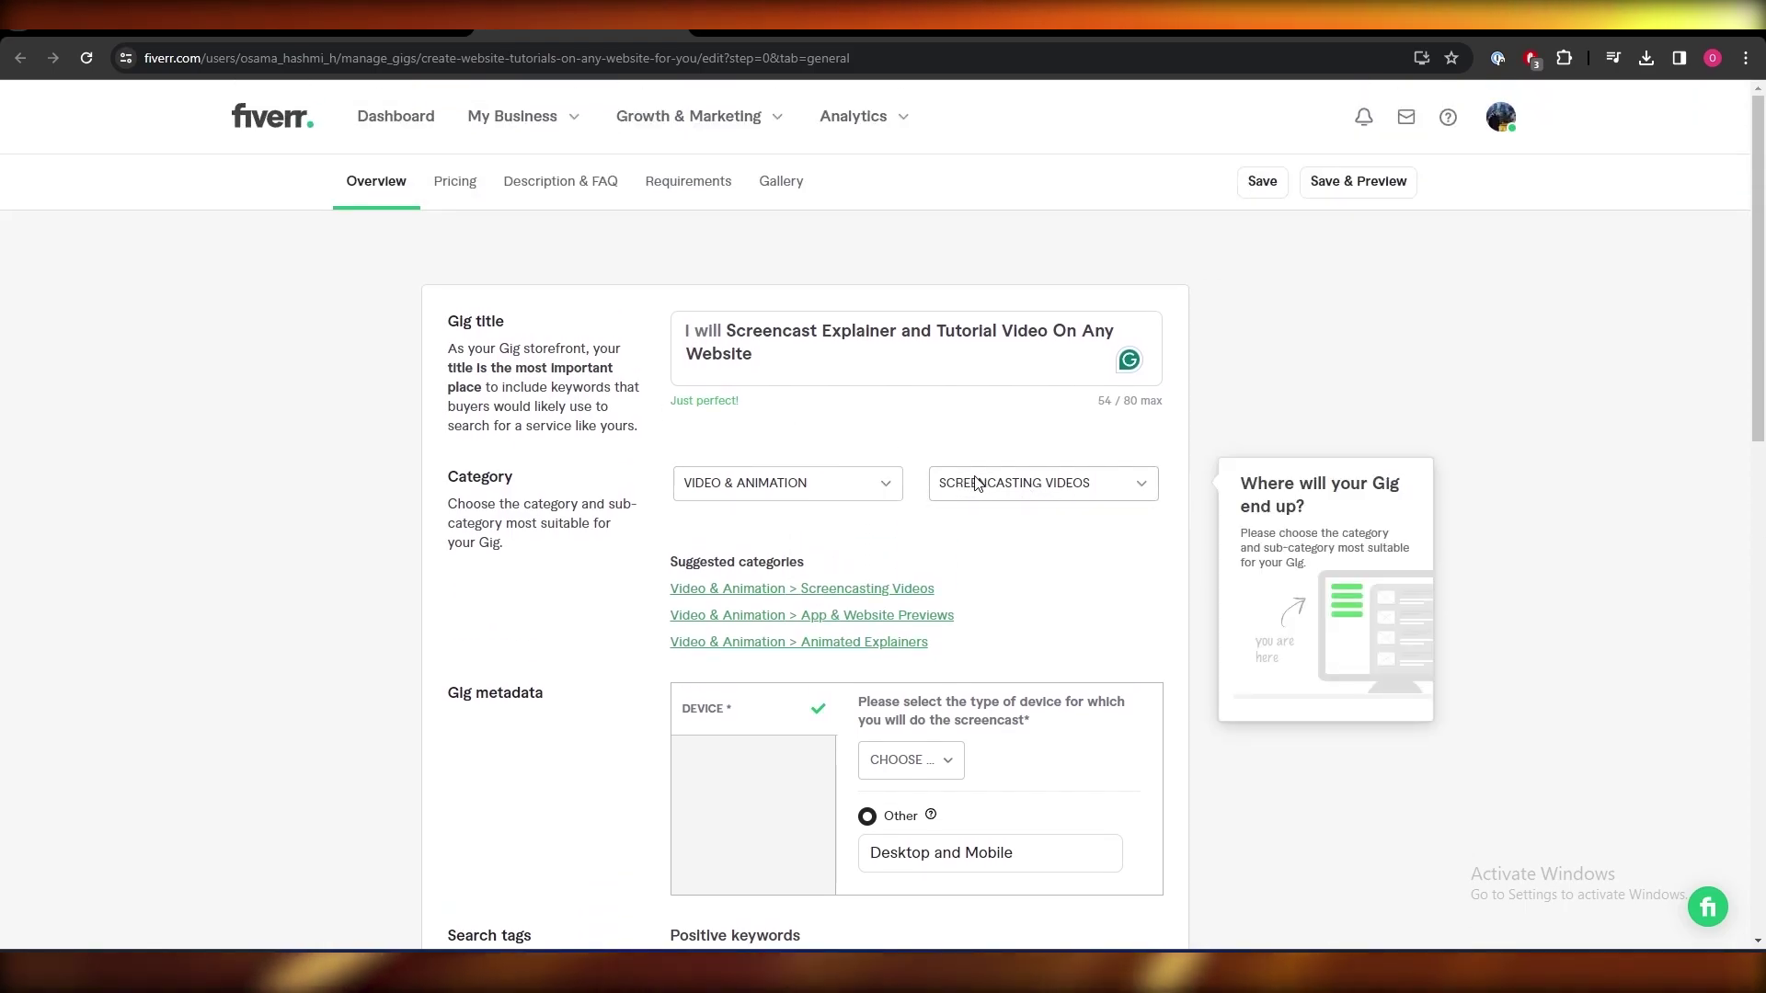
scroll(1207, 533, "down", 3)
scroll(1100, 537, "up", 3)
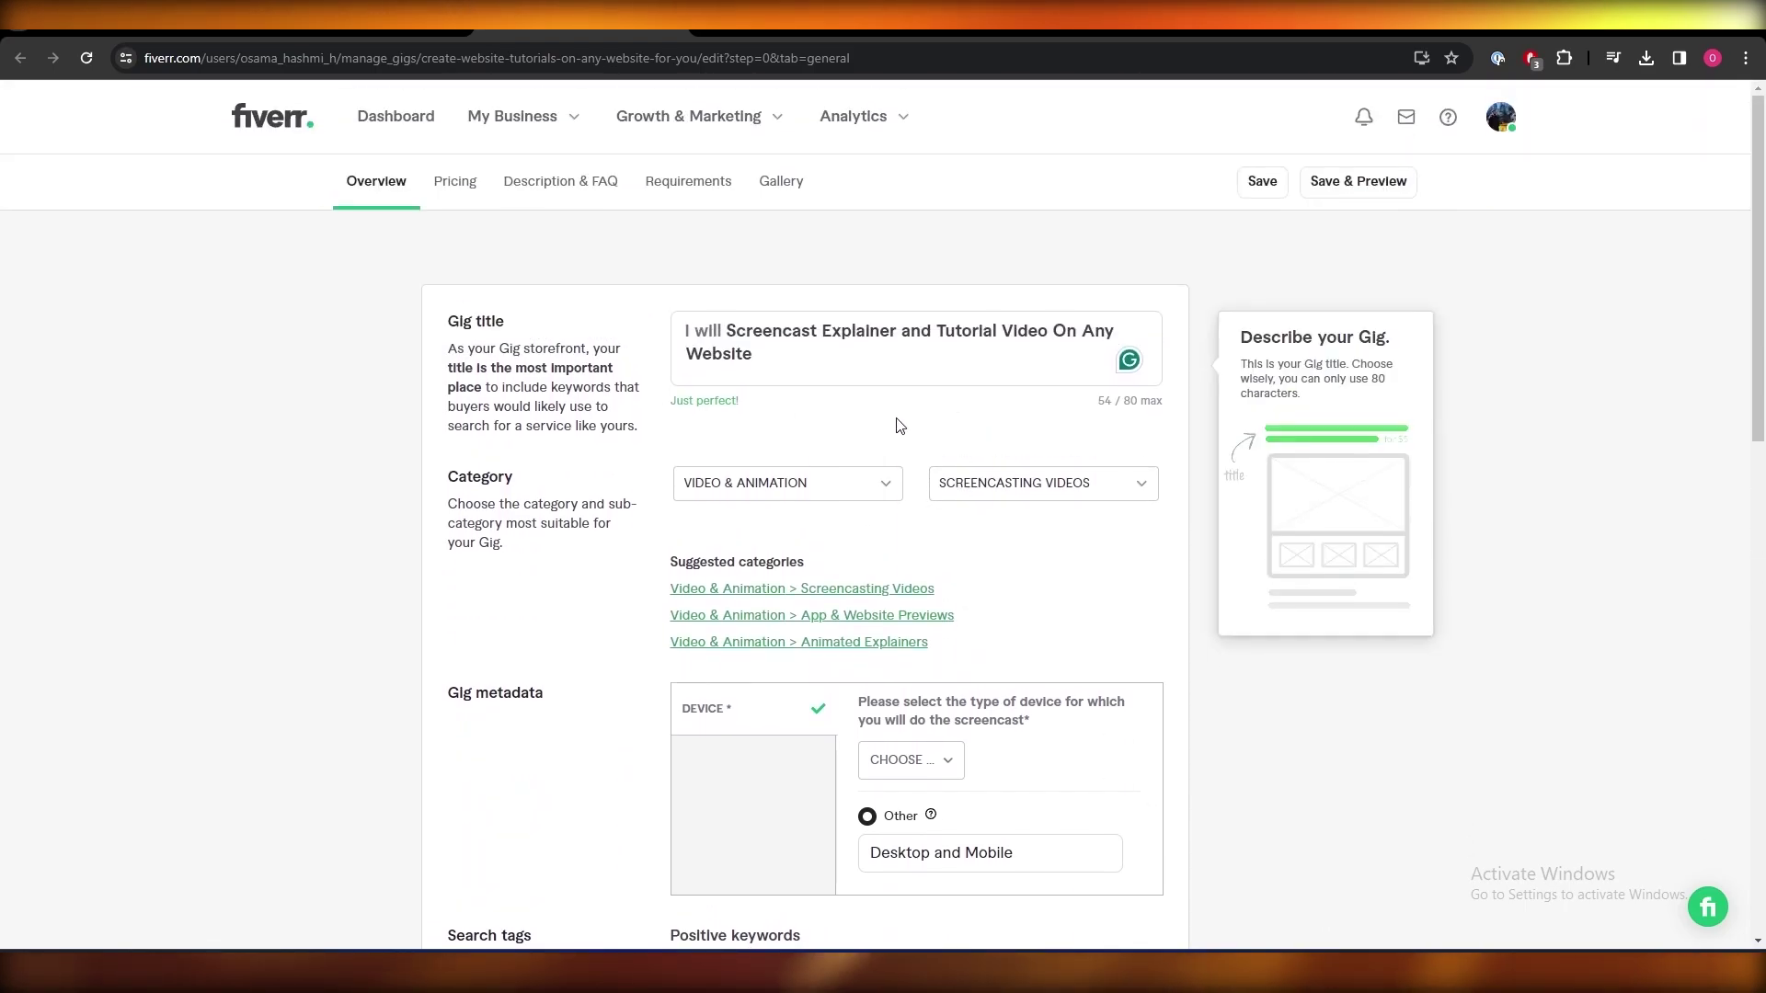
left_click(832, 483)
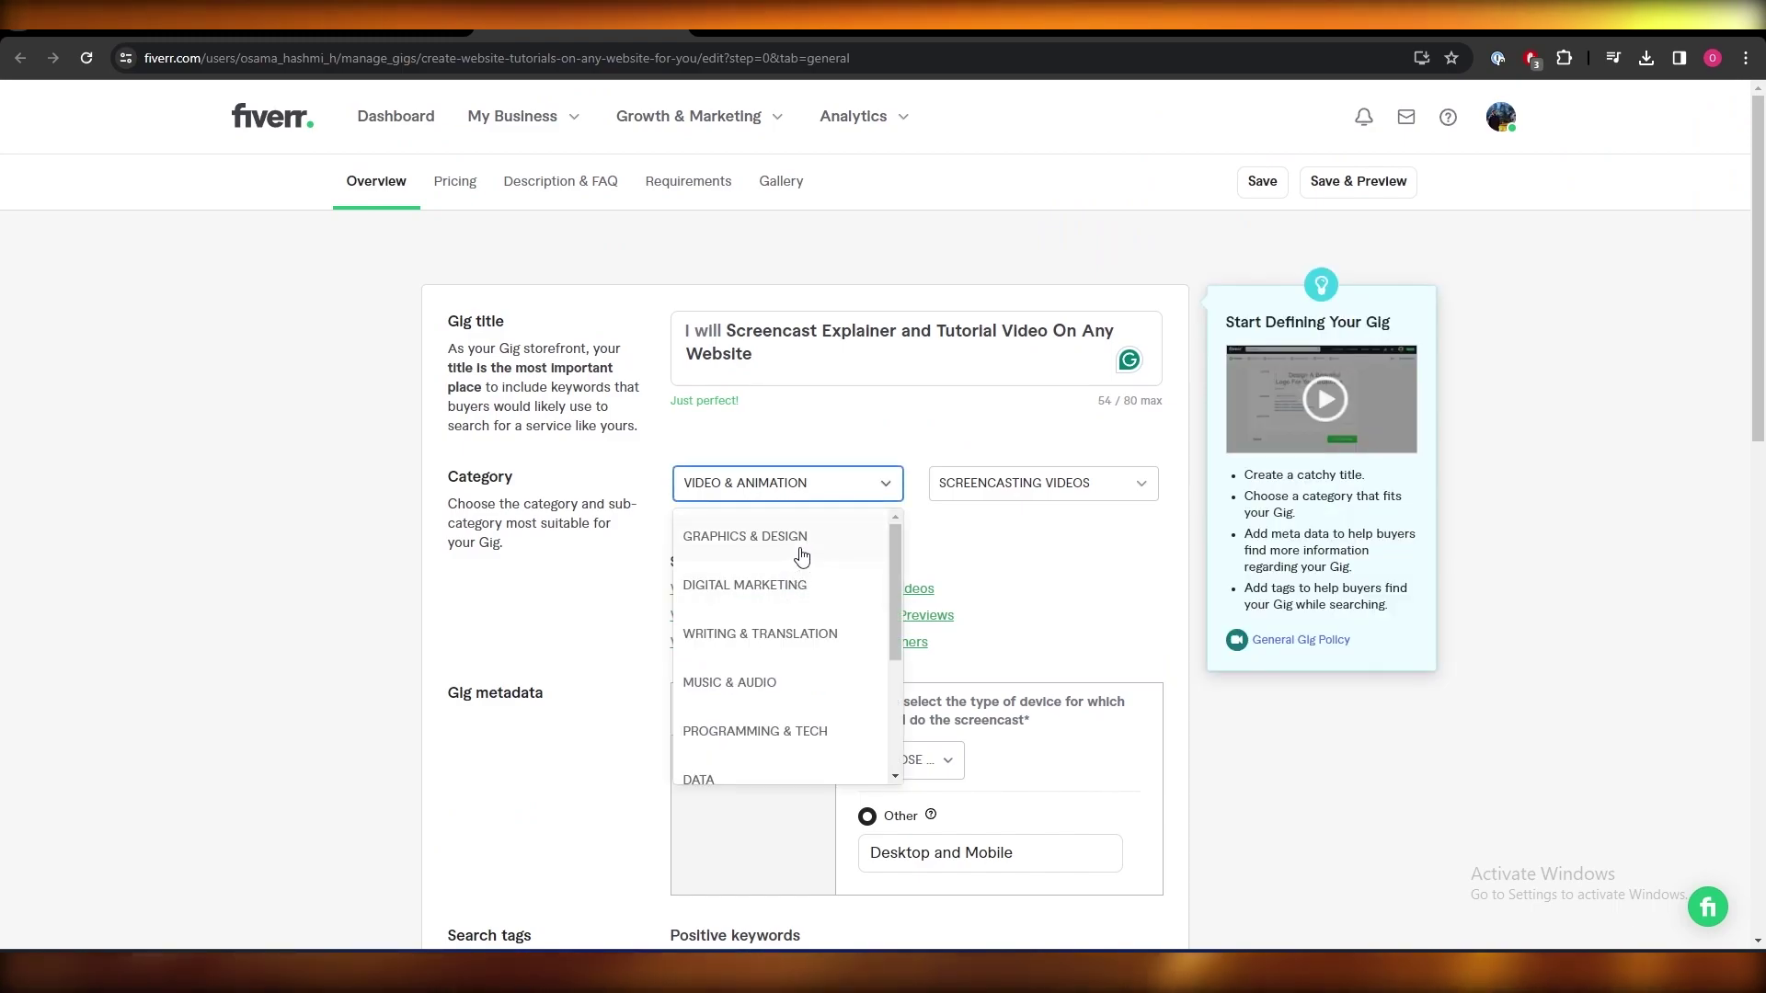
left_click(1022, 558)
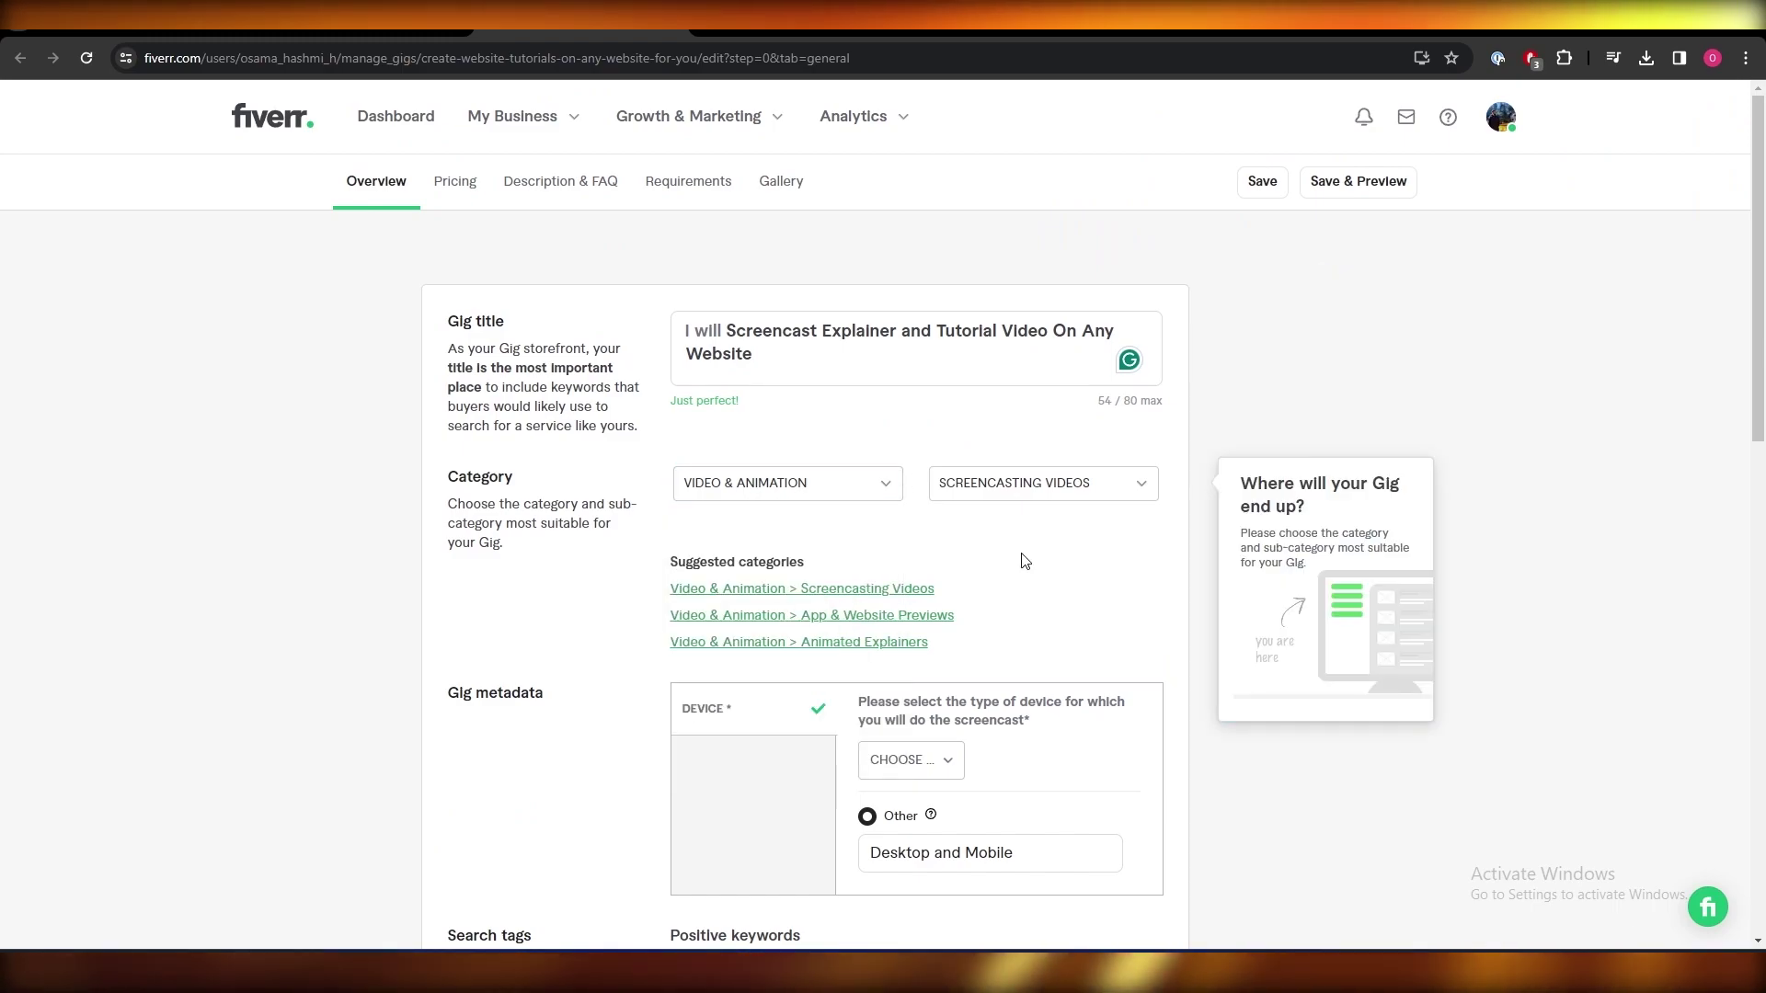
Step: Check the positive keywords in the search tags and save the gig overview
scroll(1024, 553, "down", 4)
scroll(1016, 550, "down", 3)
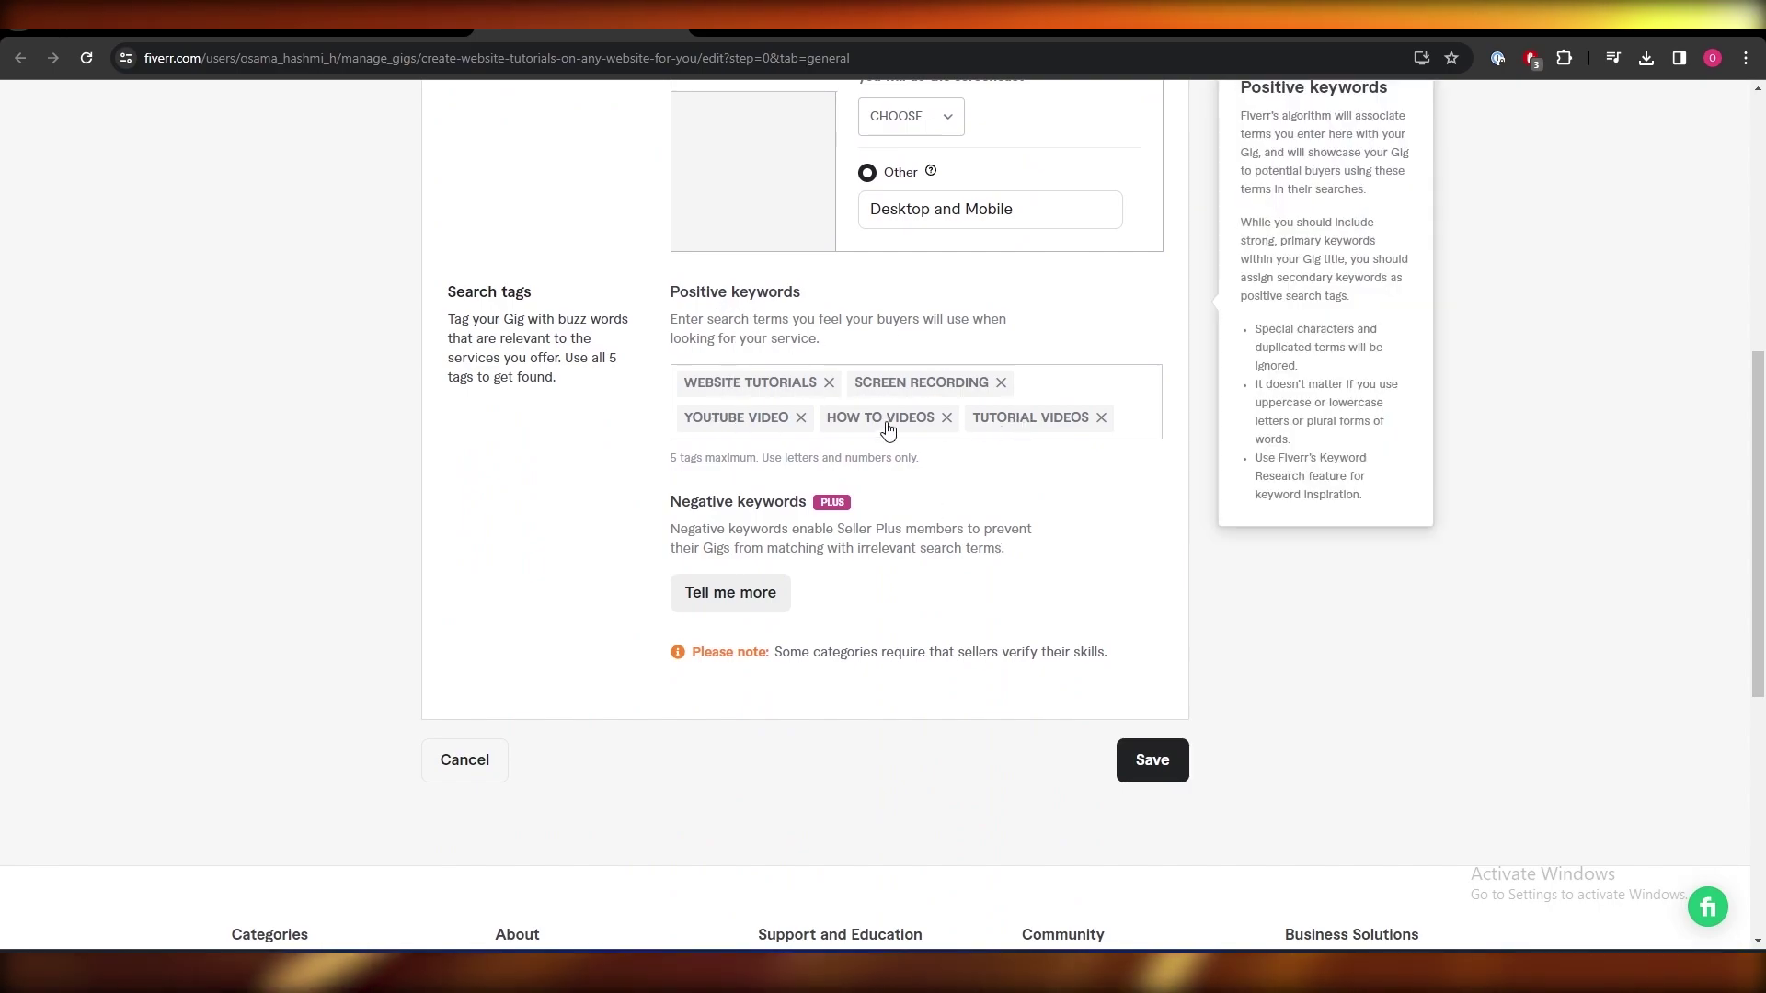
scroll(887, 428, "up", 2)
scroll(982, 619, "down", 2)
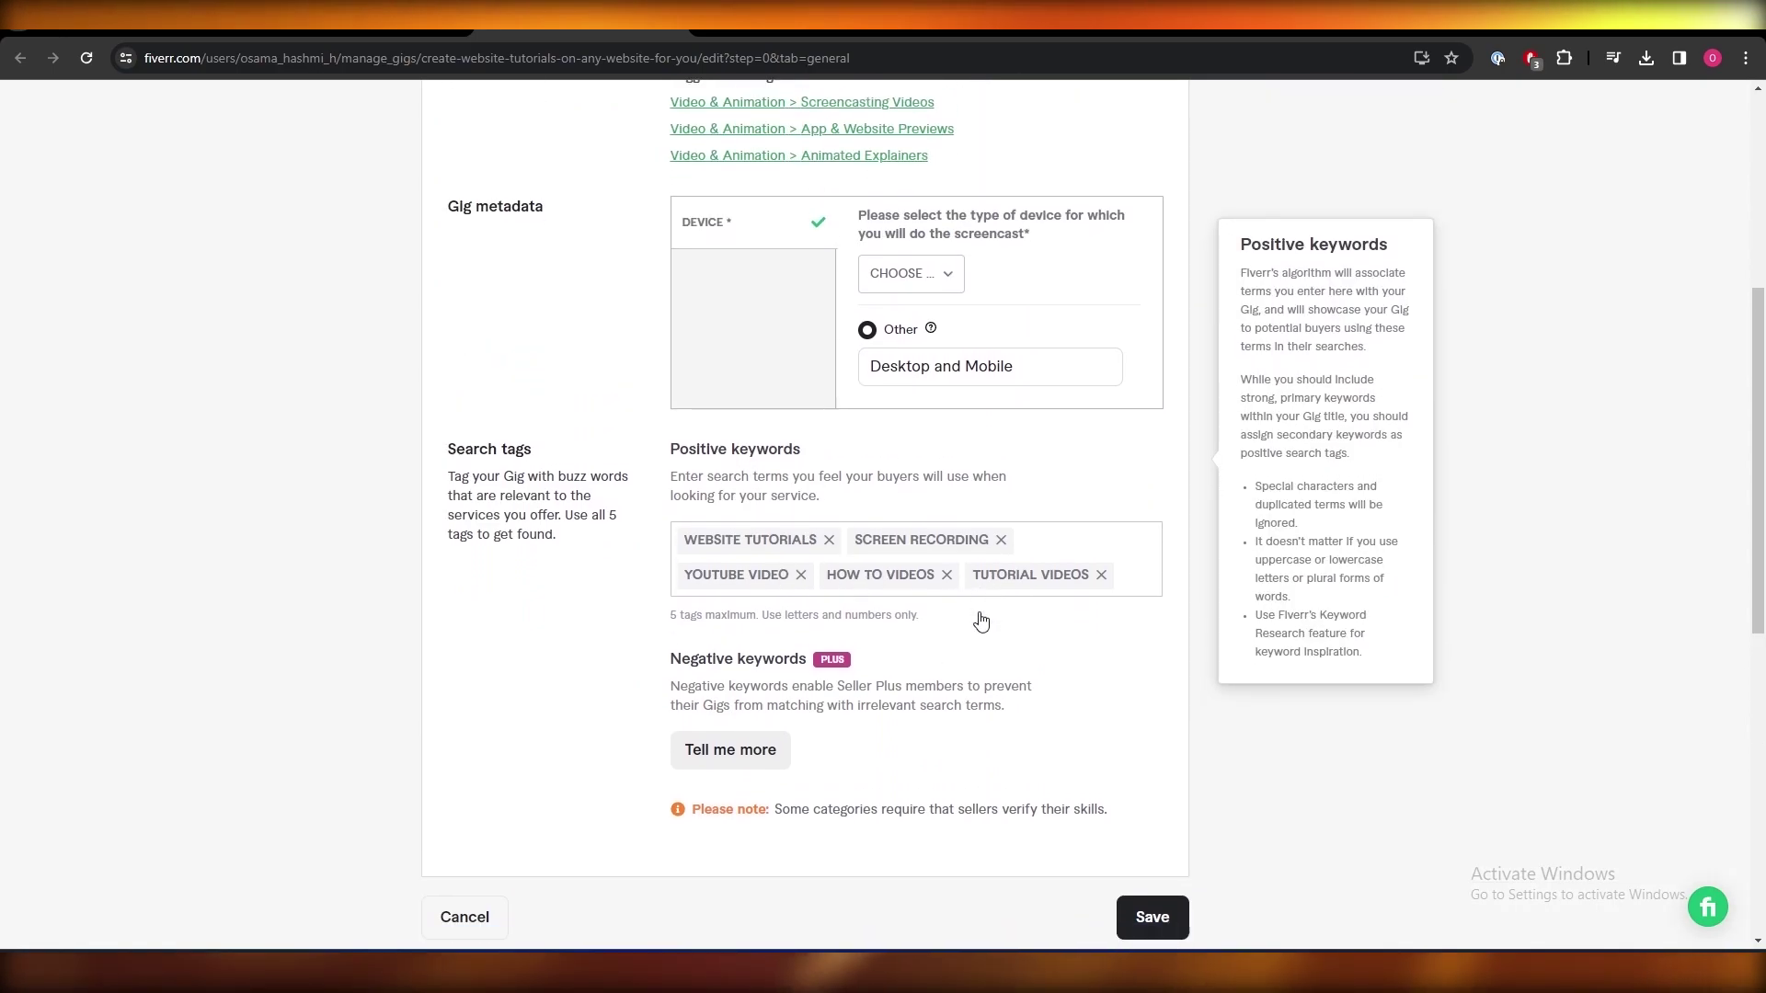
left_click(1129, 756)
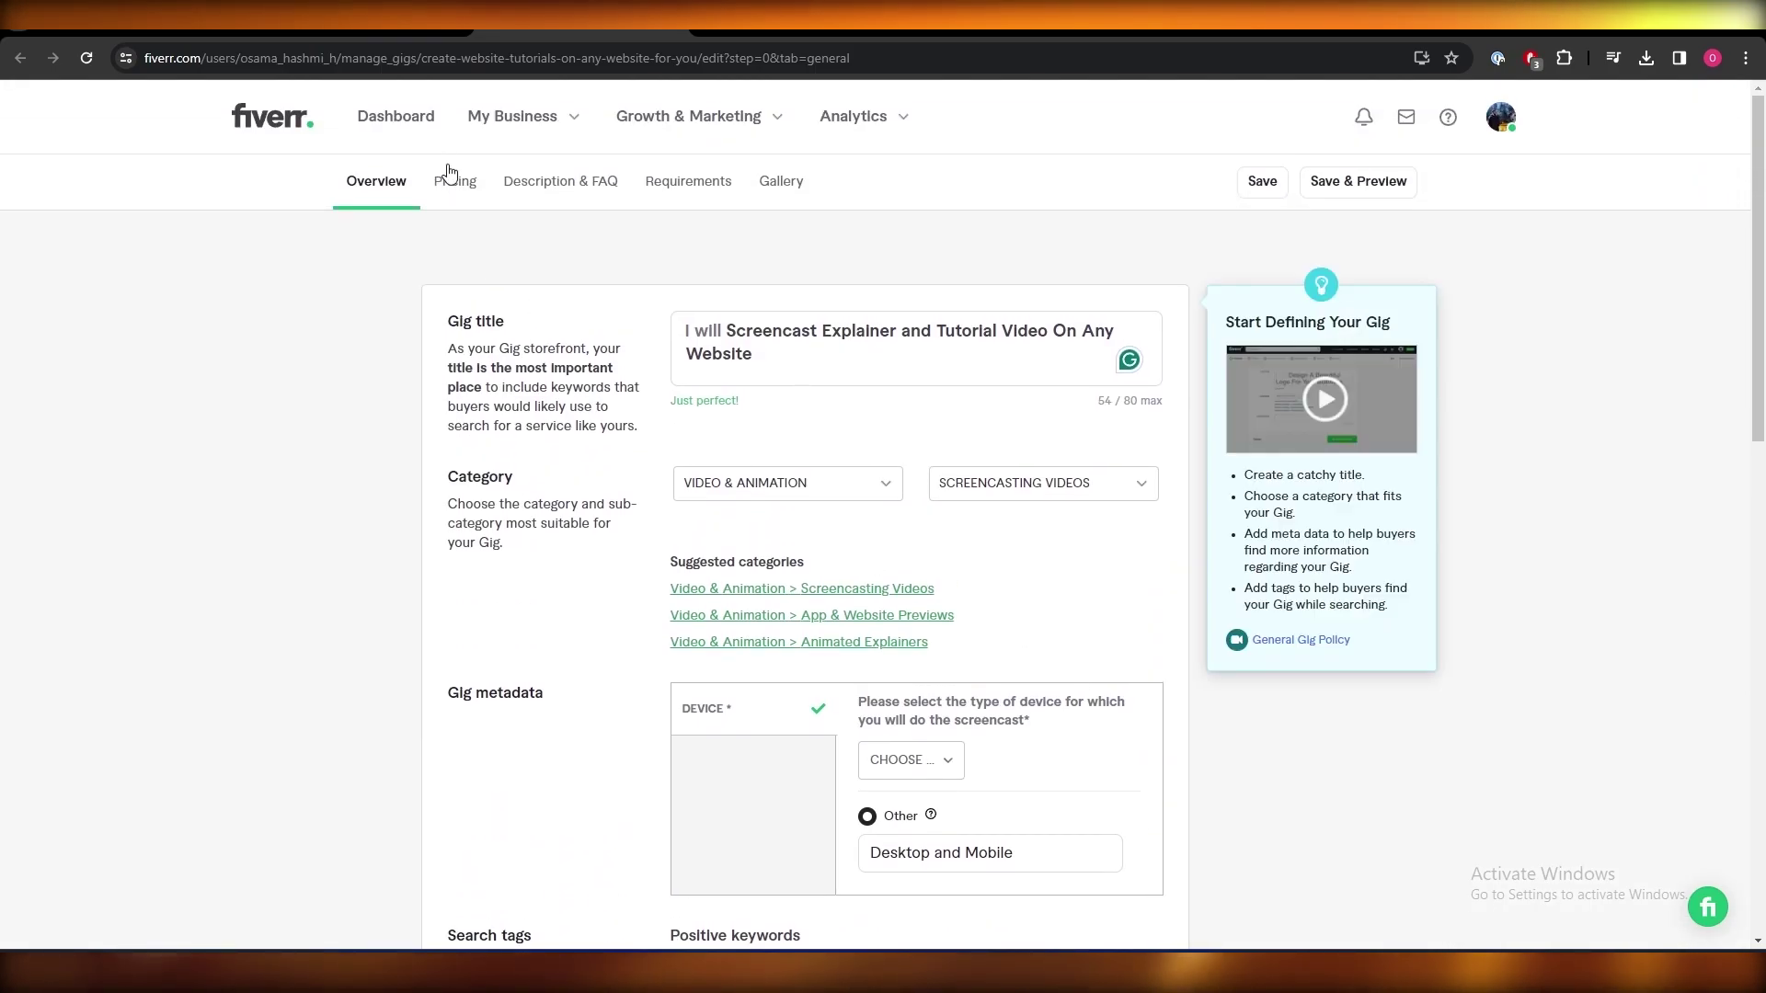
Step: Open the gig's pricing and review the titles and descriptions of the Basic, Standard and Premium packages
left_click(453, 182)
scroll(483, 358, "down", 3)
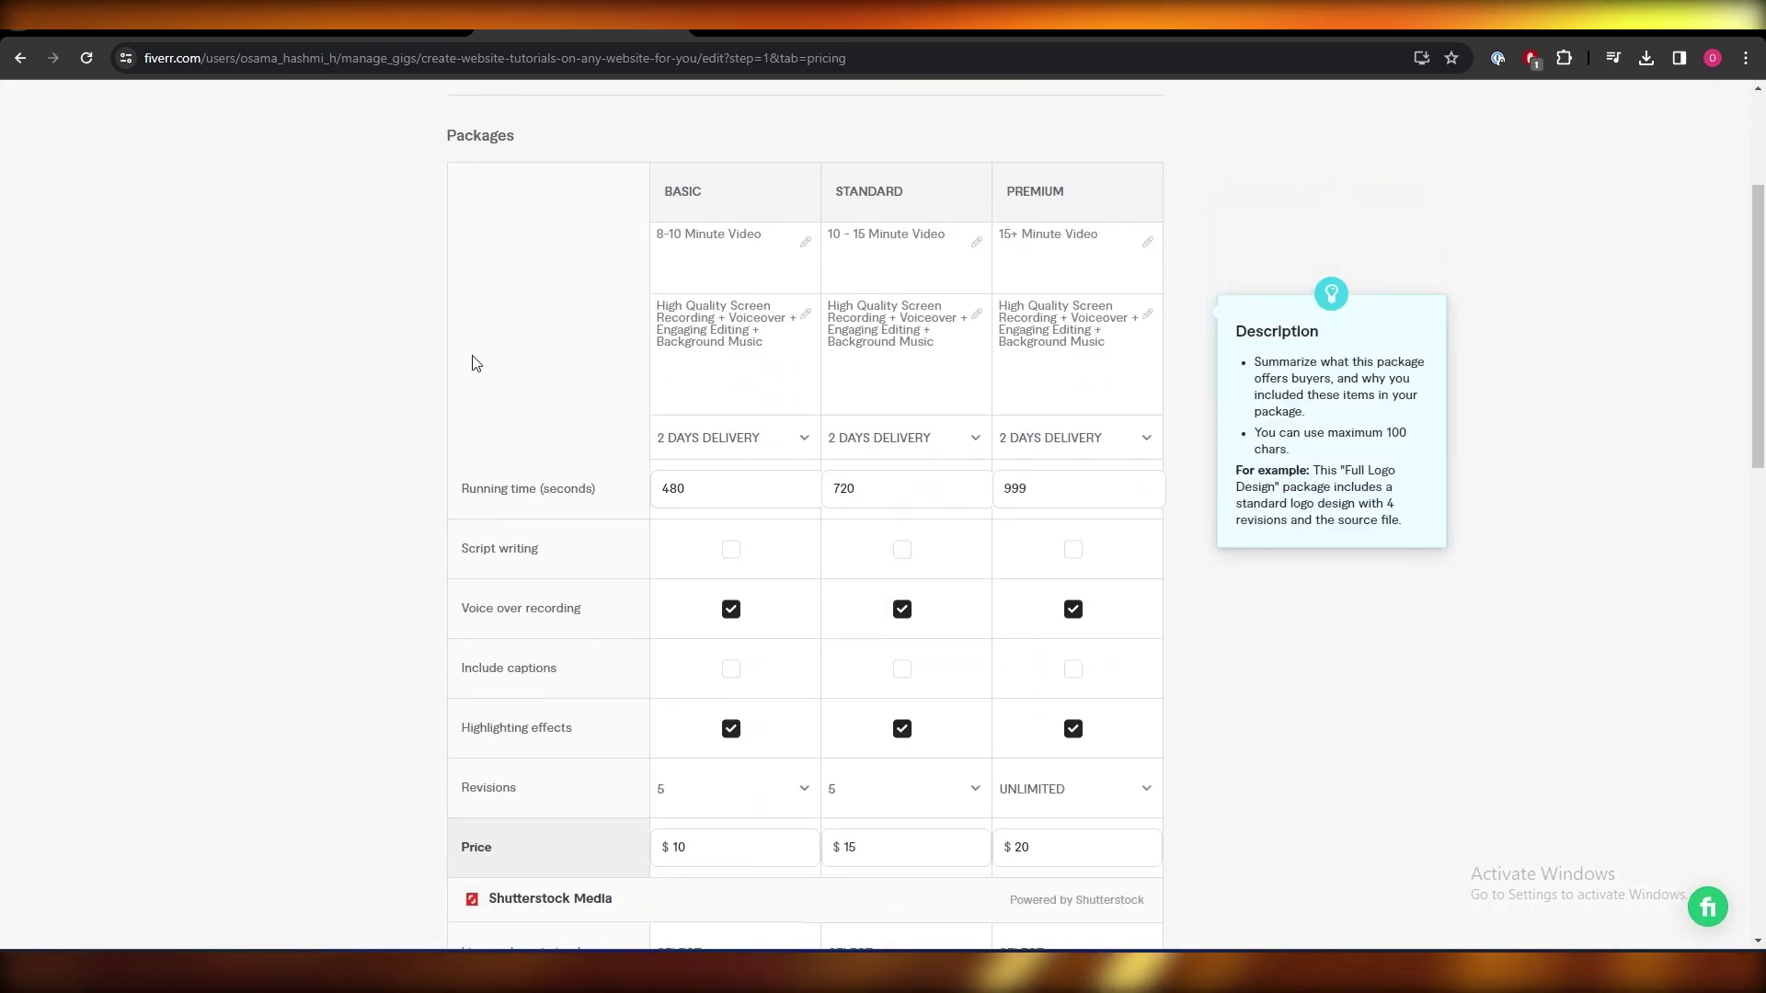
mouse_move(946, 247)
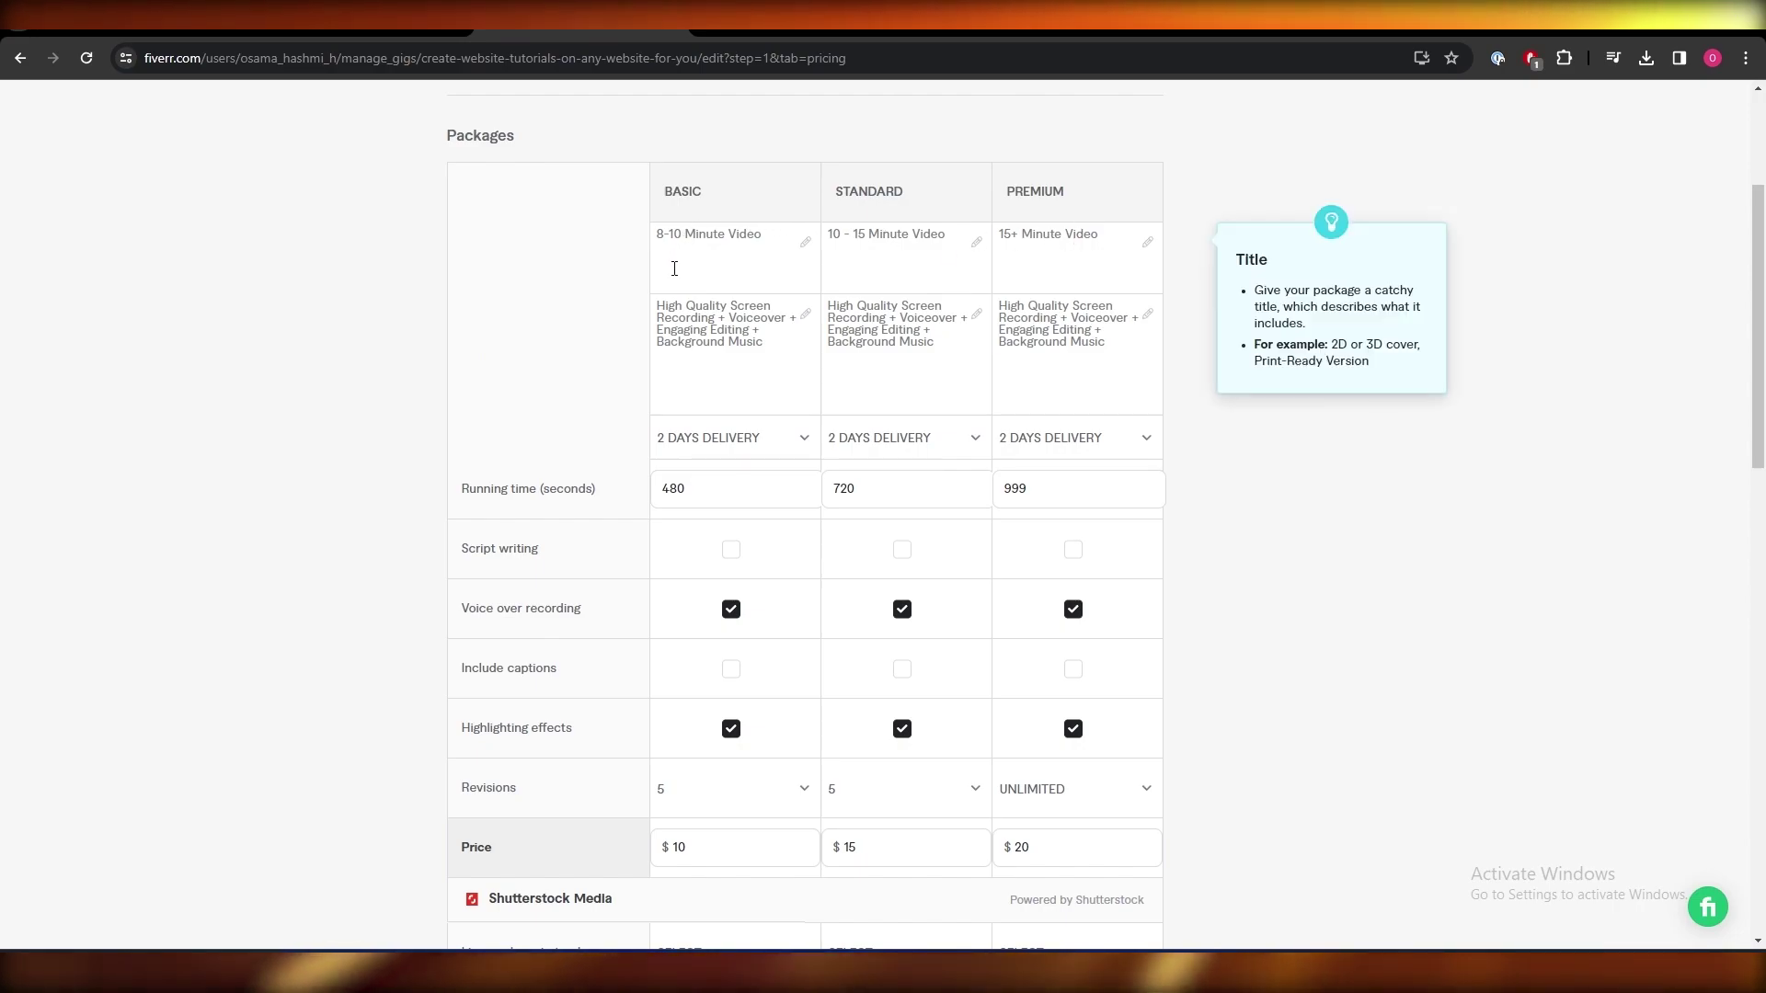
scroll(676, 276, "up", 1)
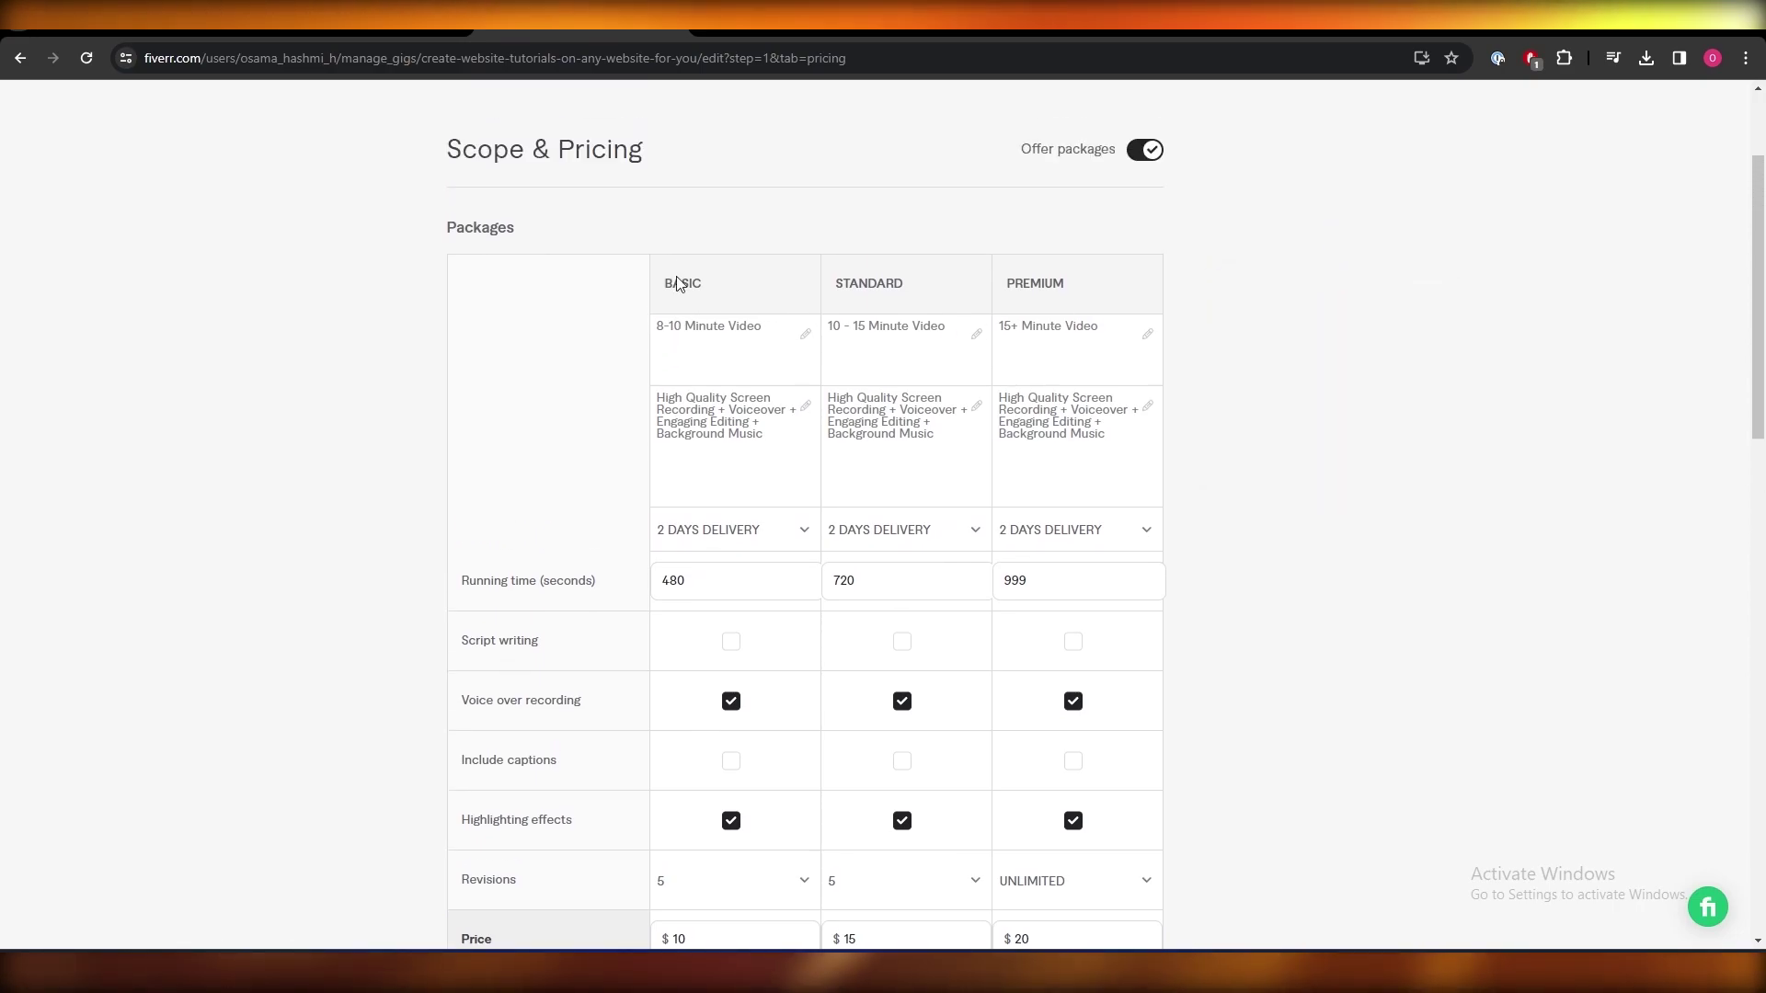
scroll(679, 283, "up", 2)
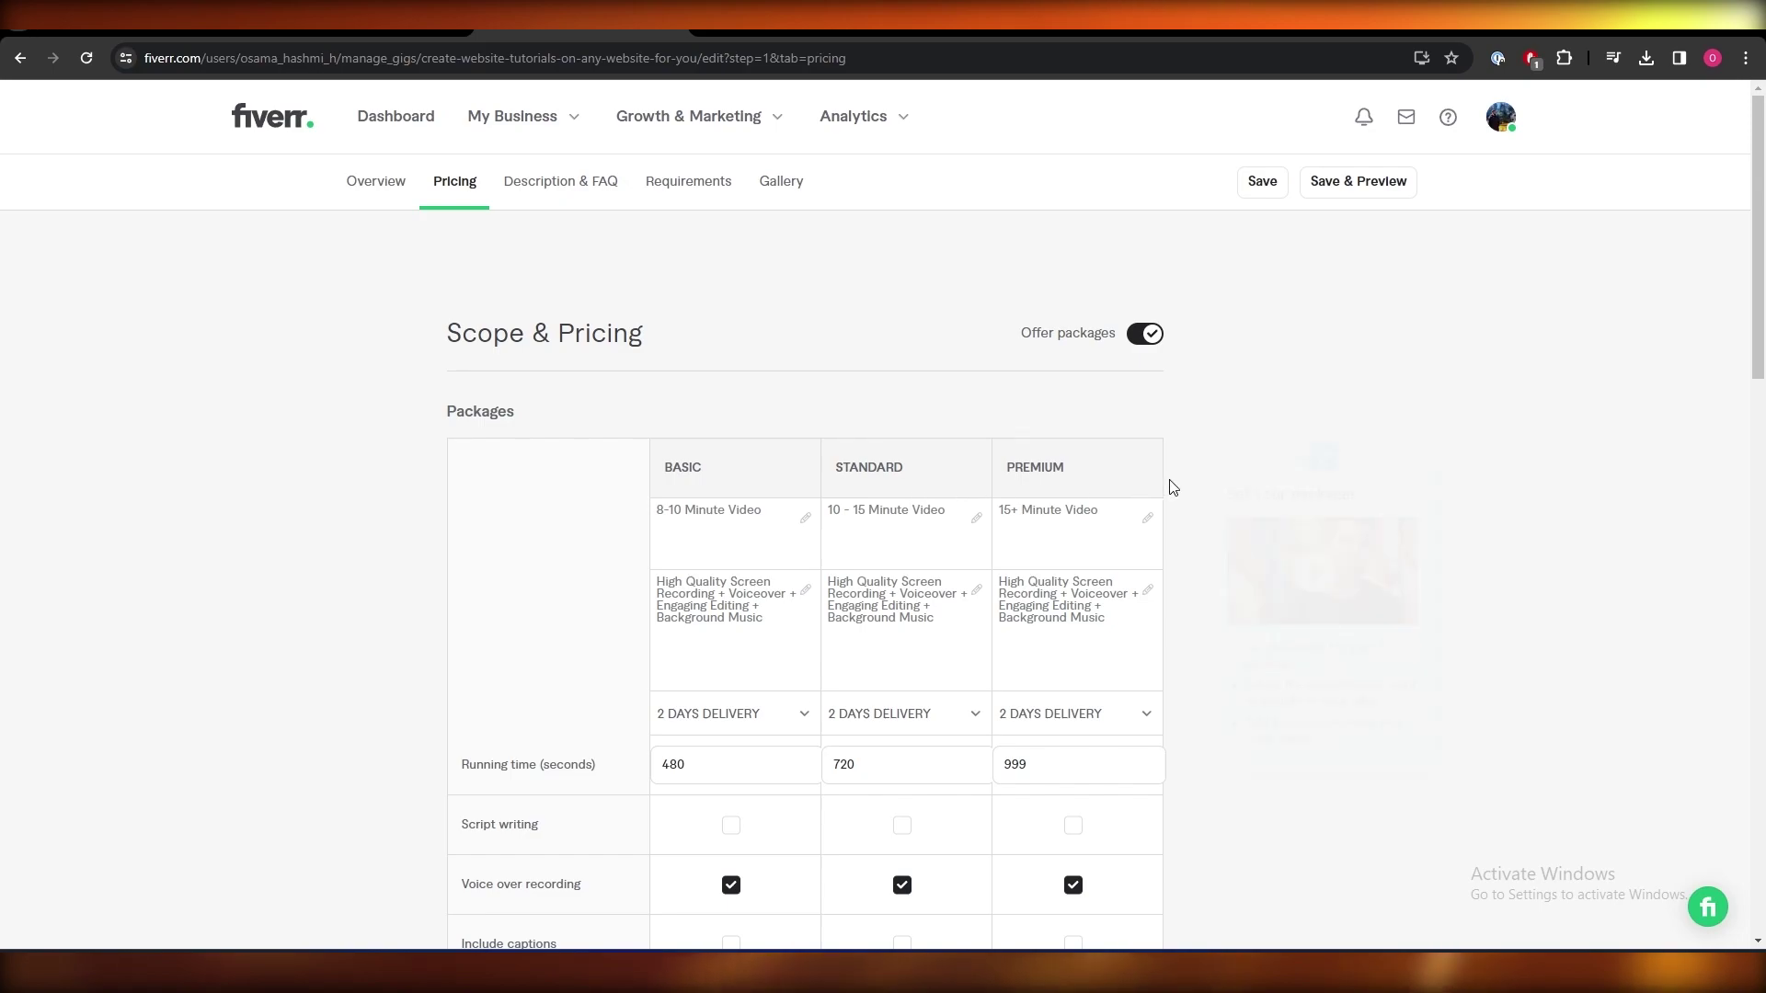
scroll(1017, 517, "down", 2)
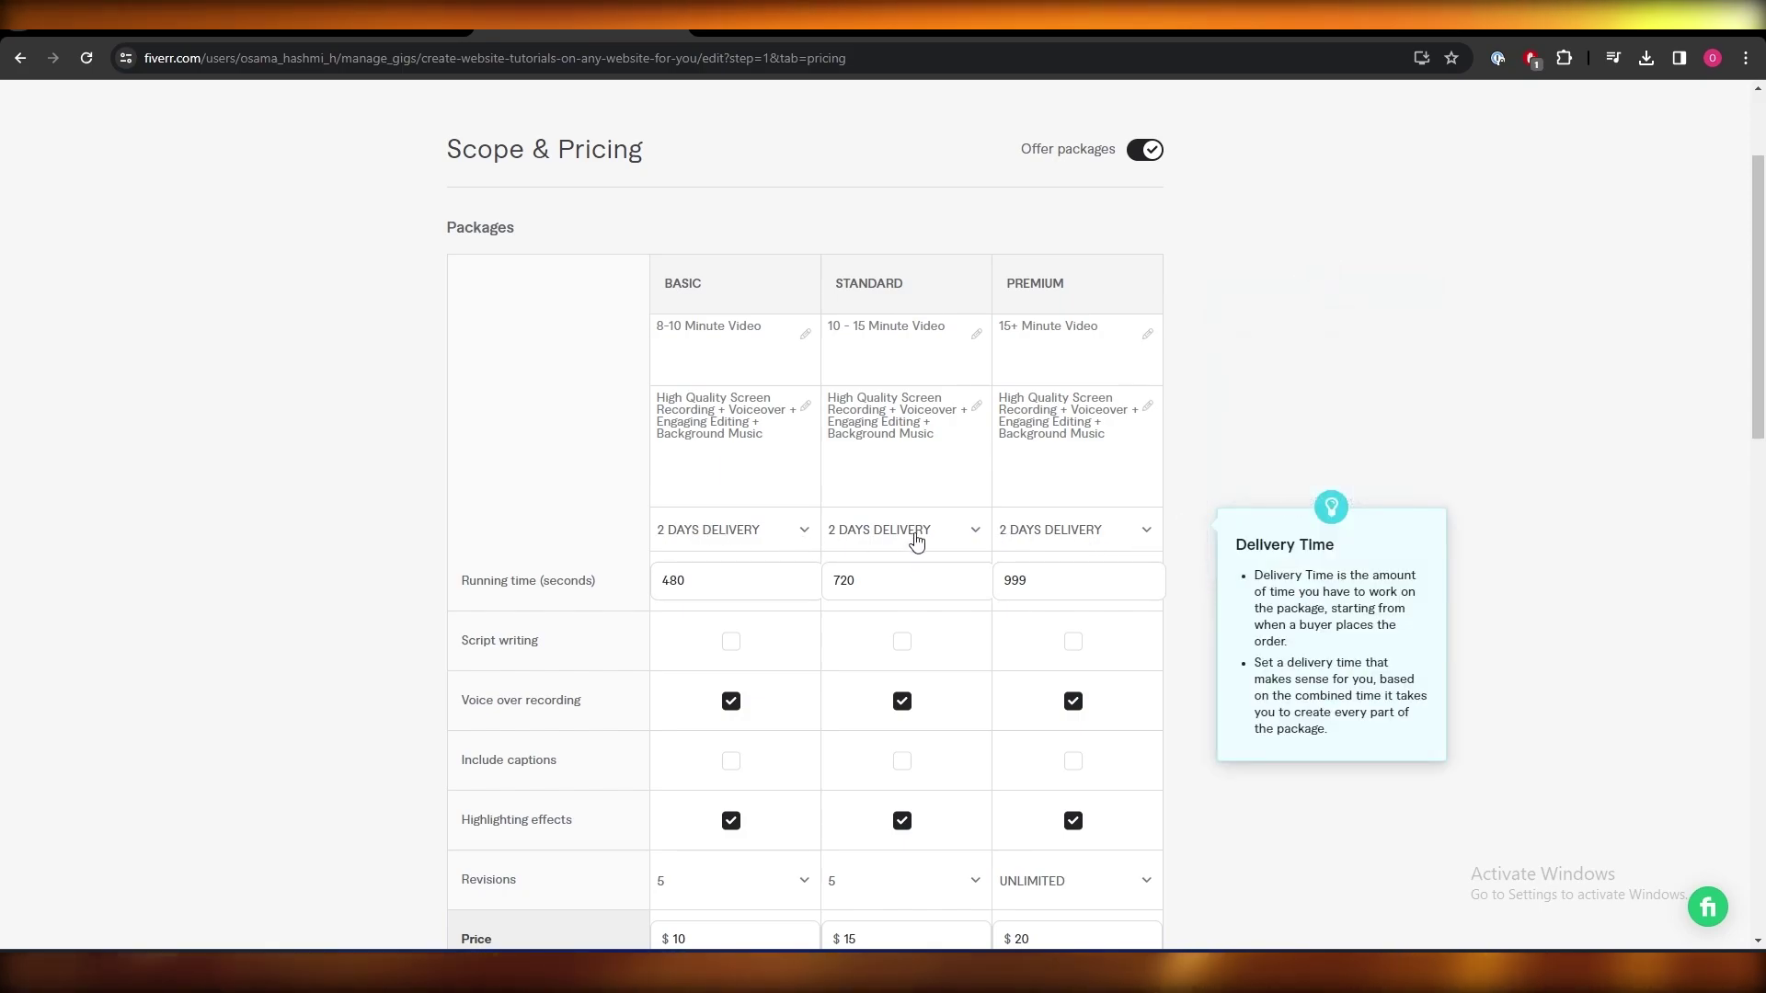
Step: Set the delivery time of the Basic and Standard packages to 3 days, leaving the Premium package's delivery time as it is
left_click(776, 538)
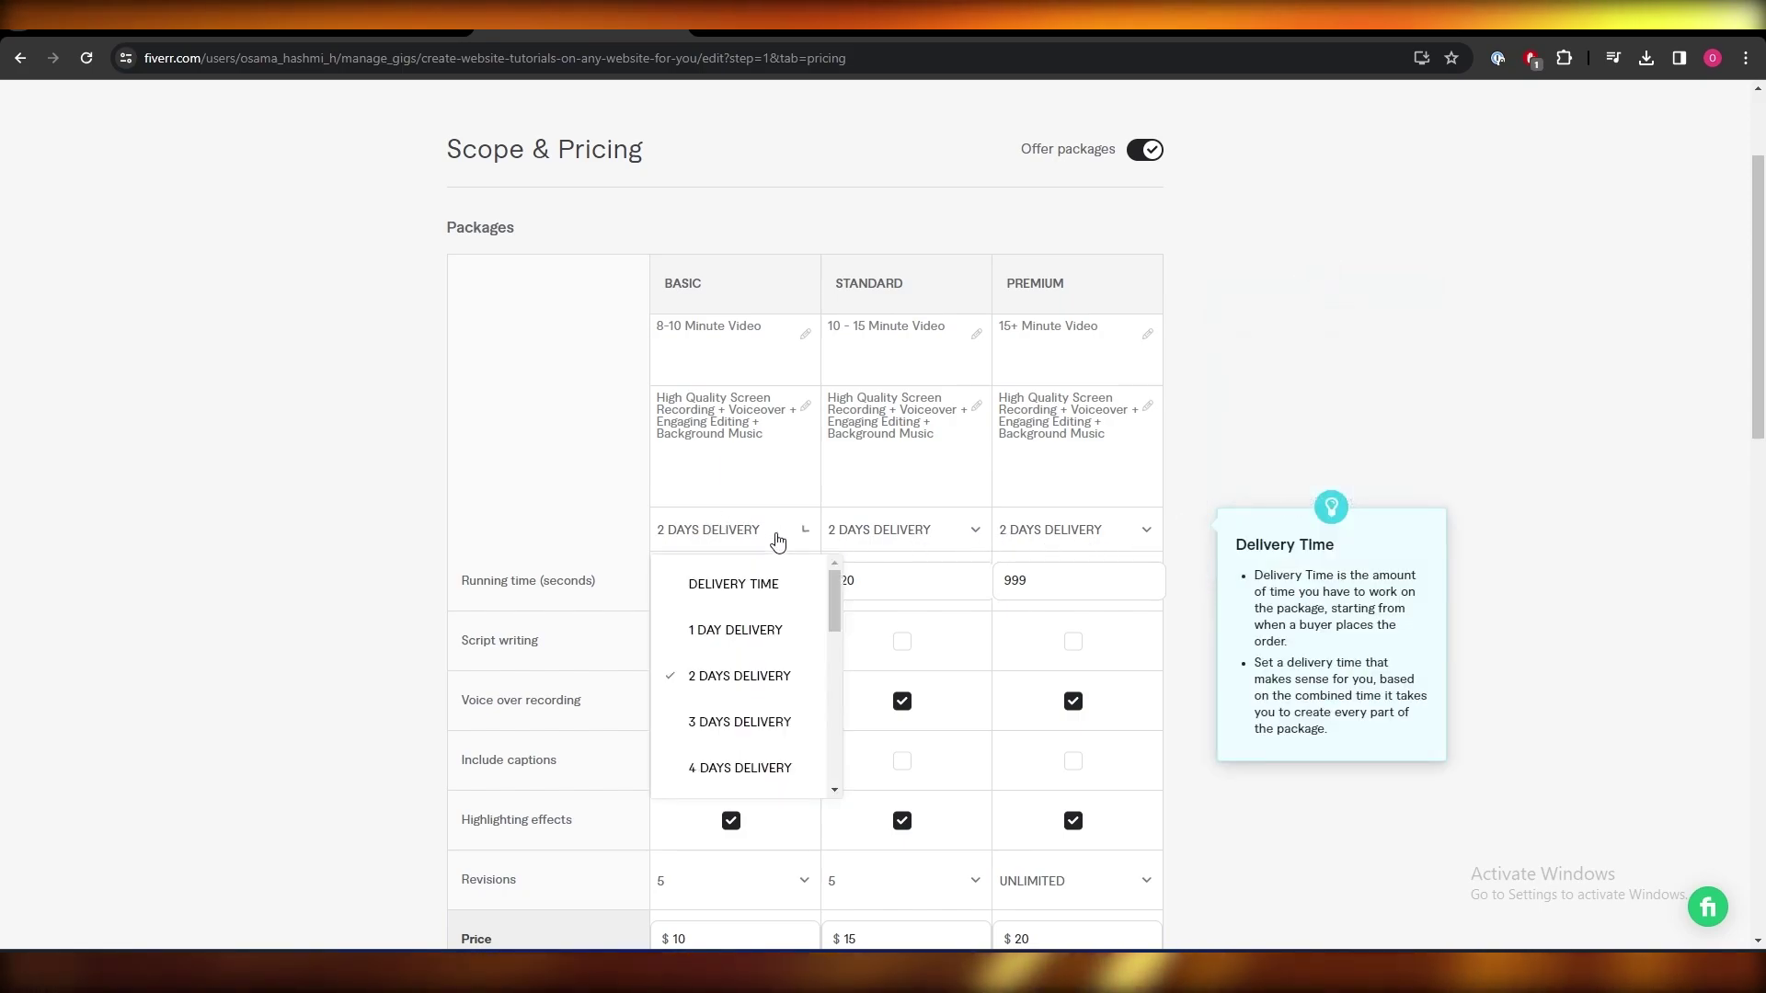
left_click(760, 723)
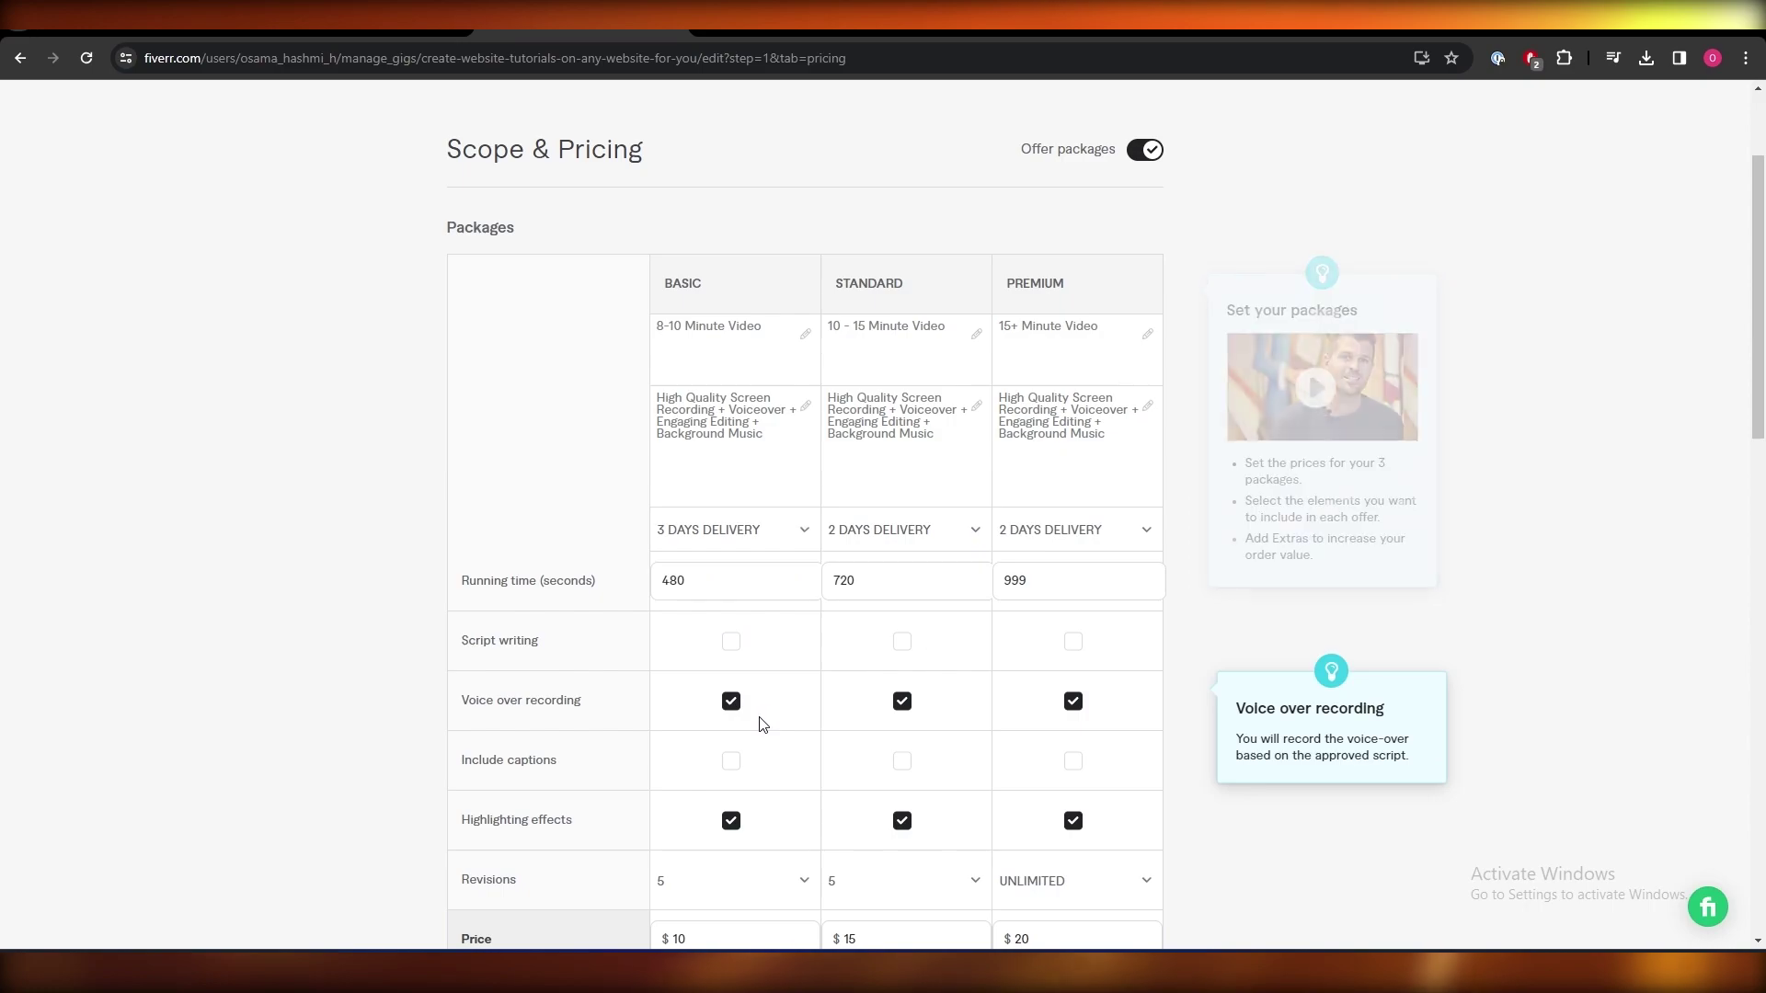
left_click(943, 542)
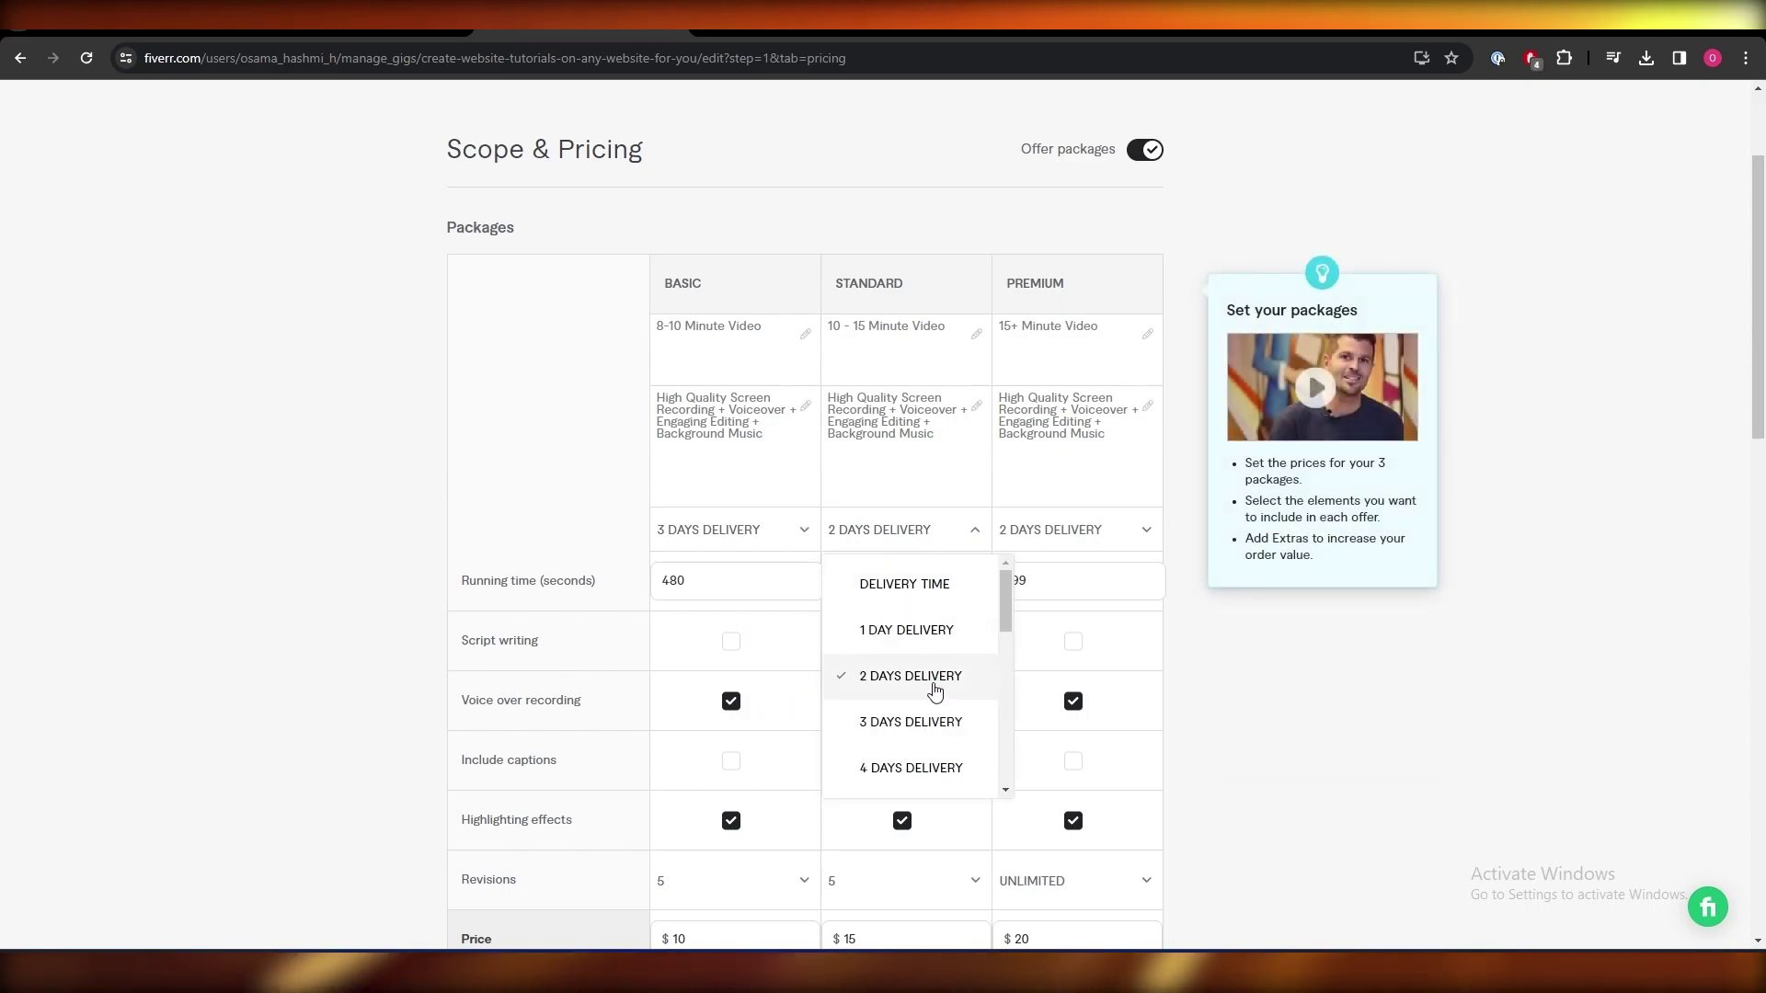
left_click(946, 722)
left_click(1095, 531)
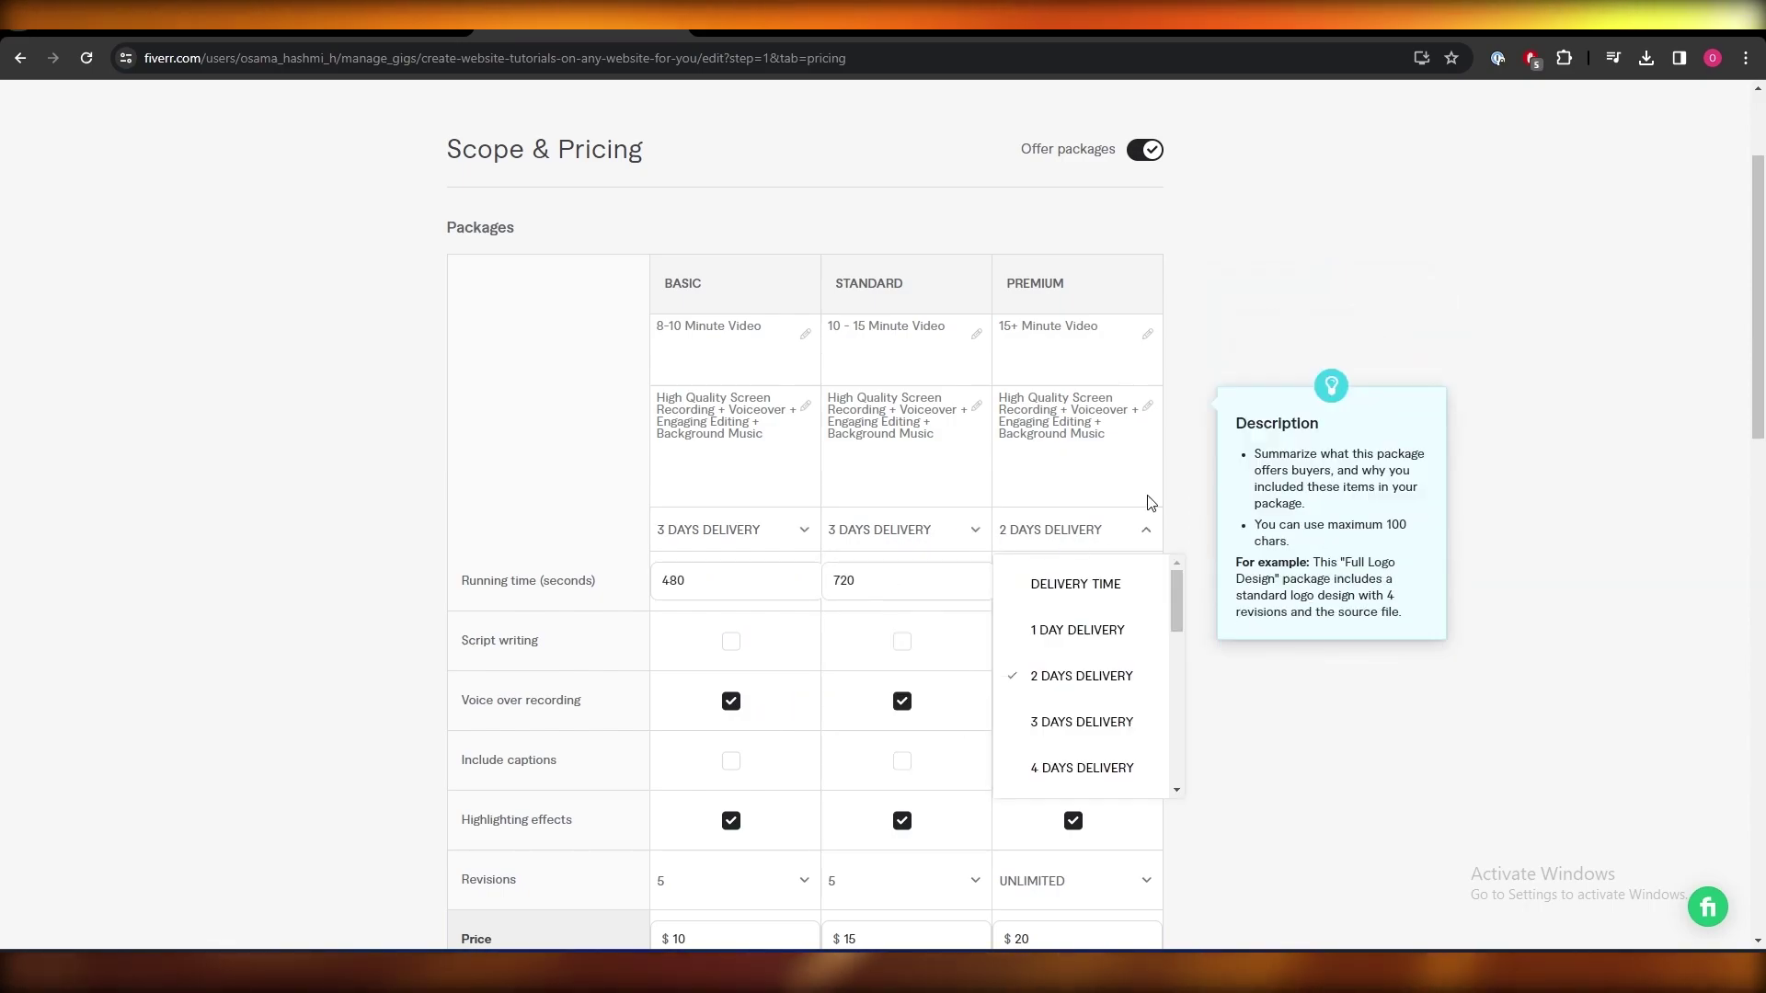
left_click(1144, 538)
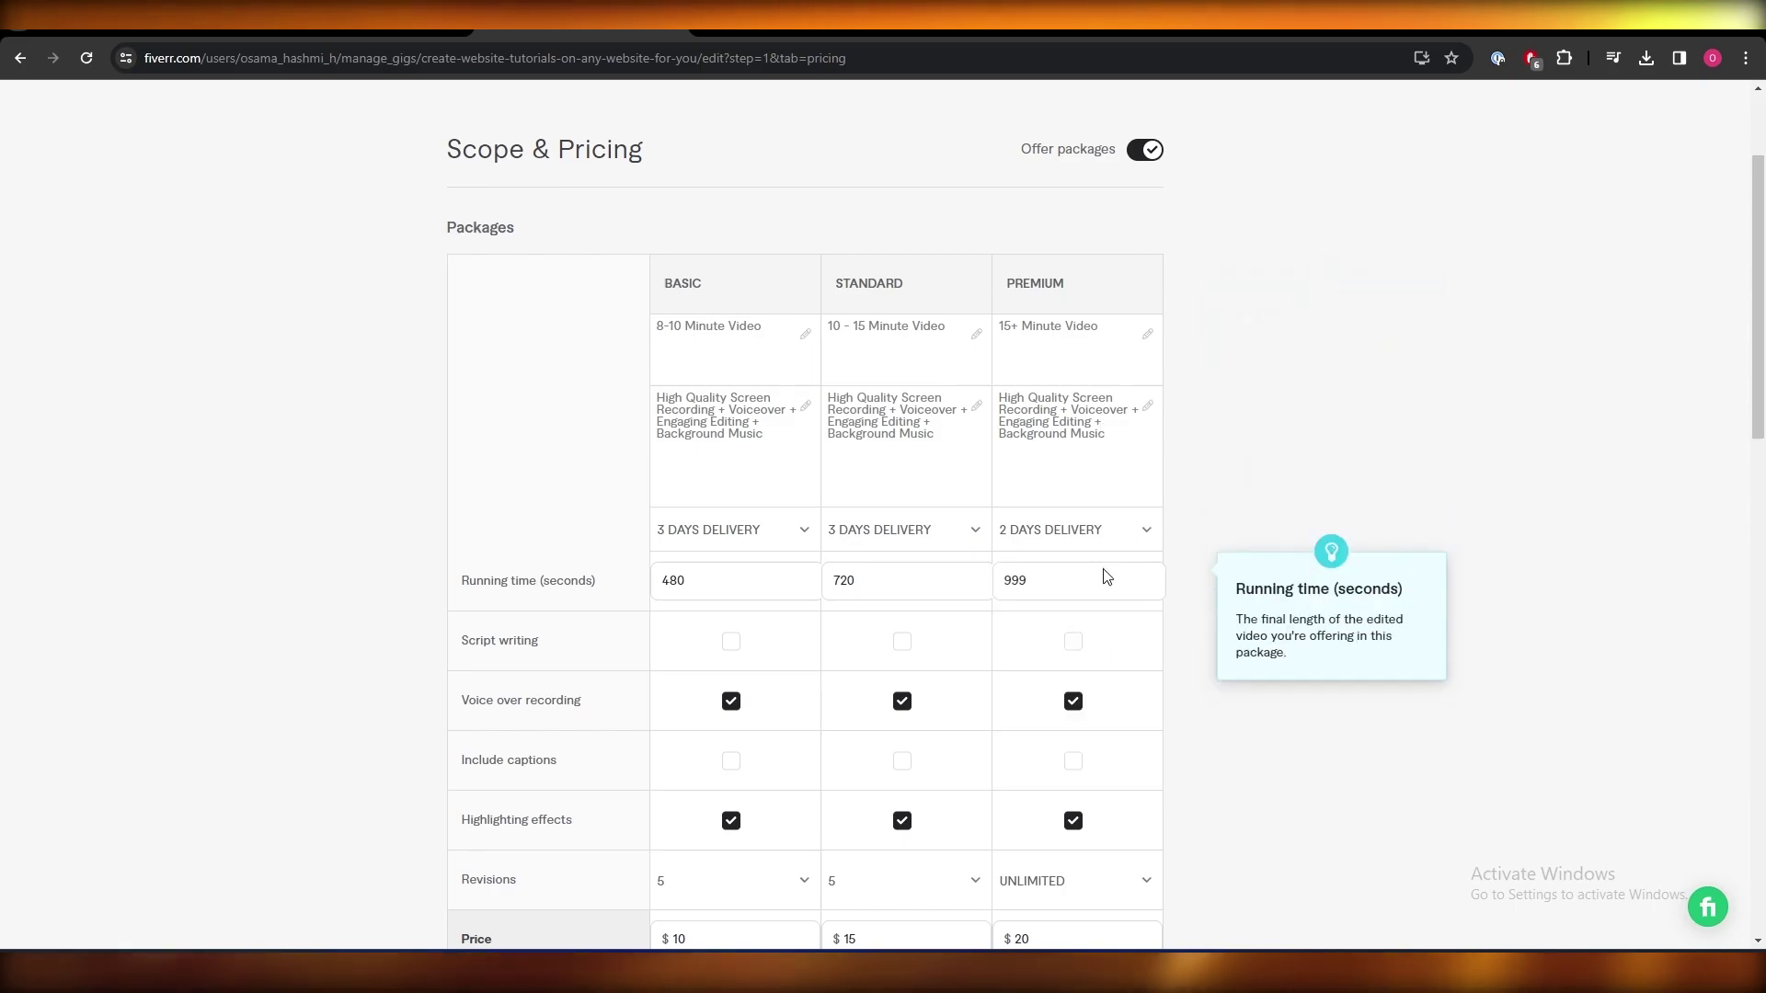
Step: Check the packages' running times, prices and extra services, and save the pricing
scroll(1054, 603, "down", 1)
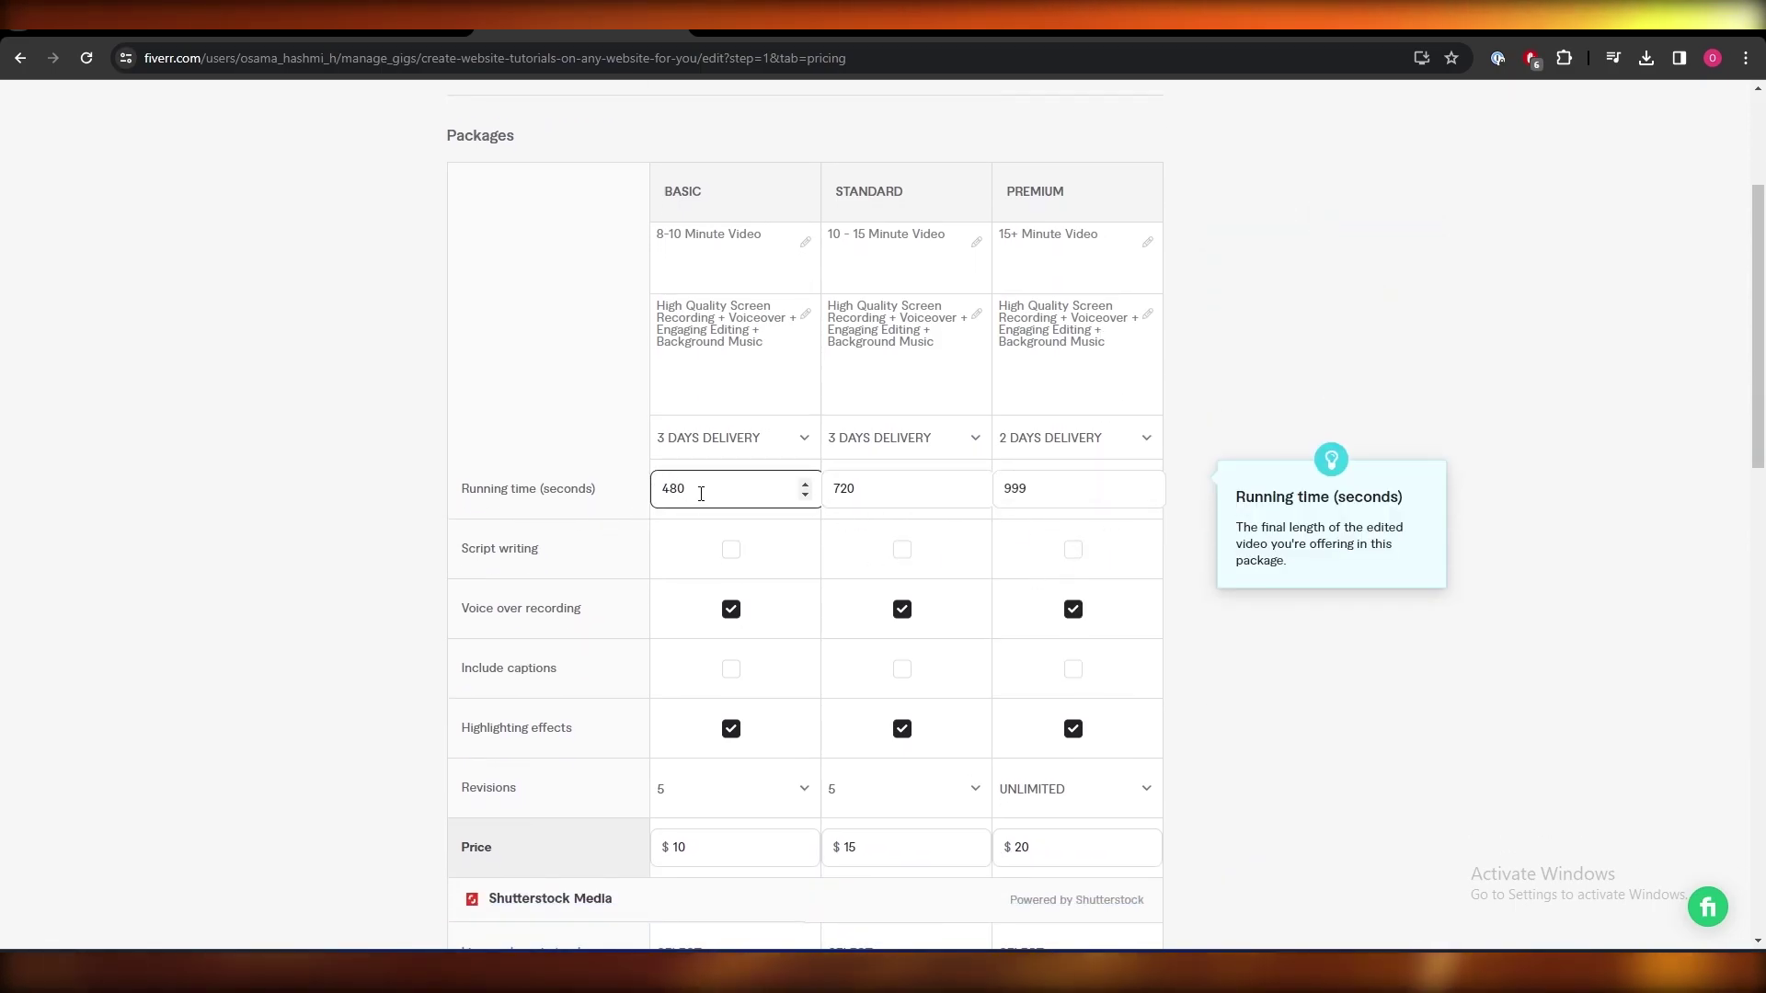
scroll(1186, 568, "down", 3)
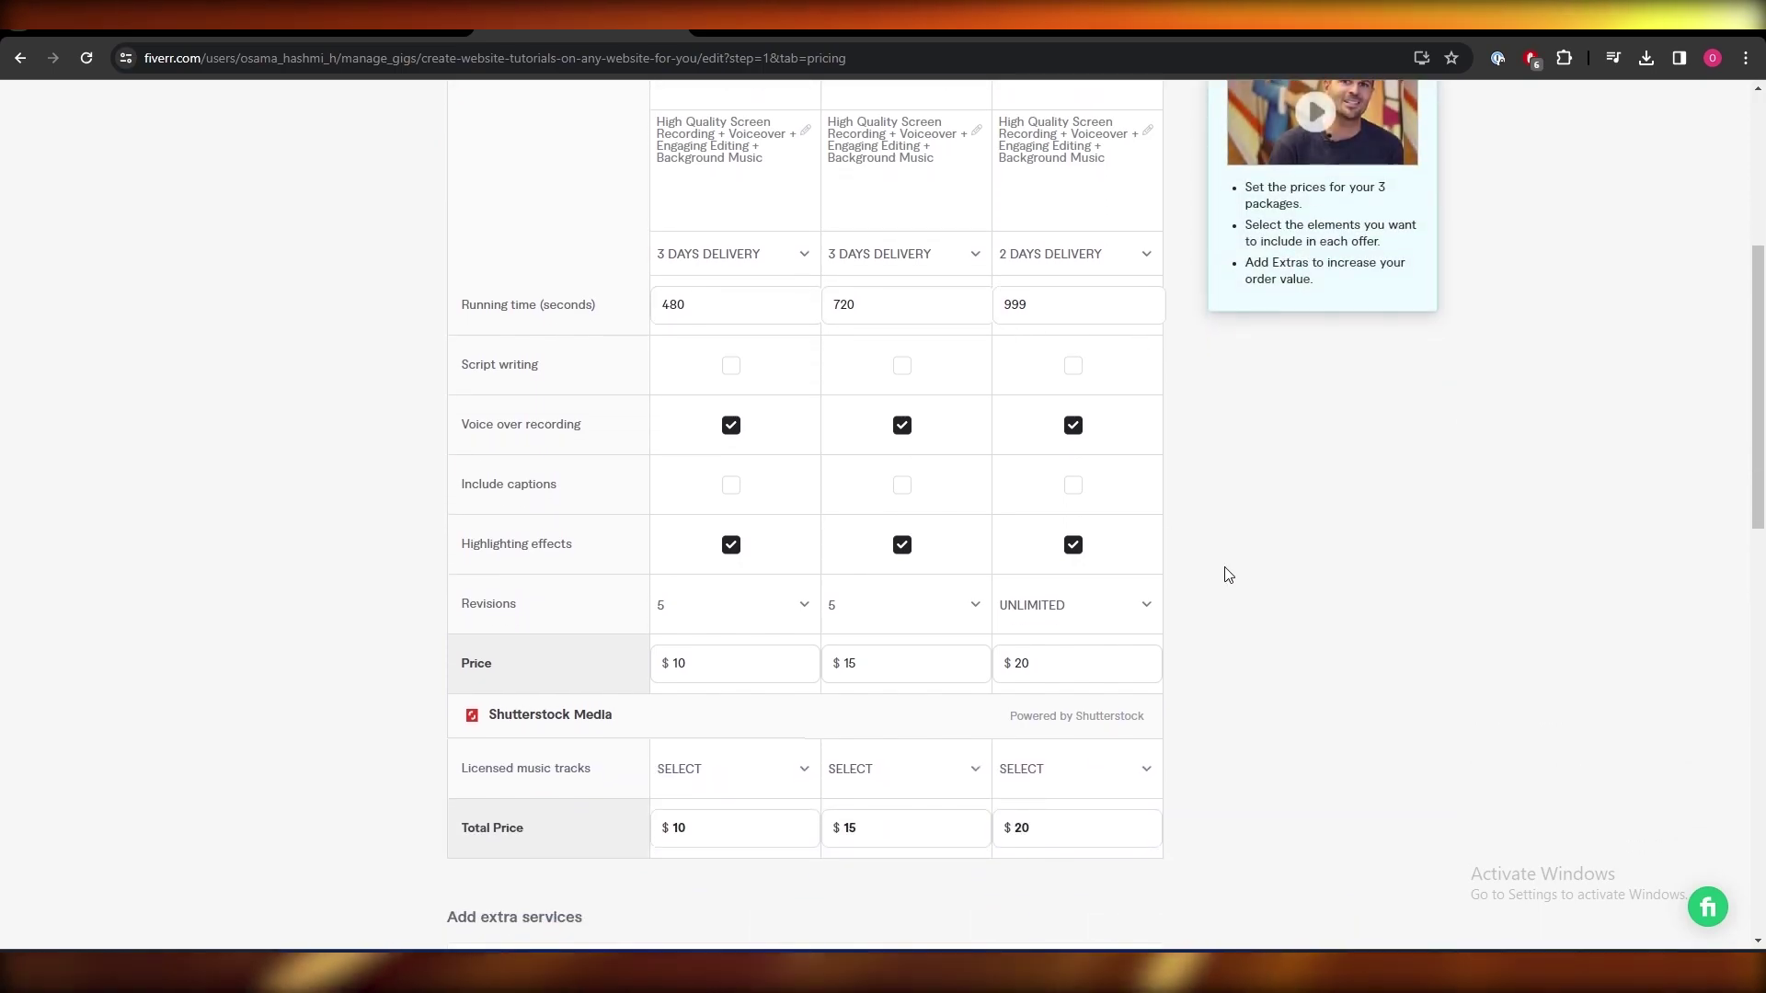
scroll(1017, 591, "down", 4)
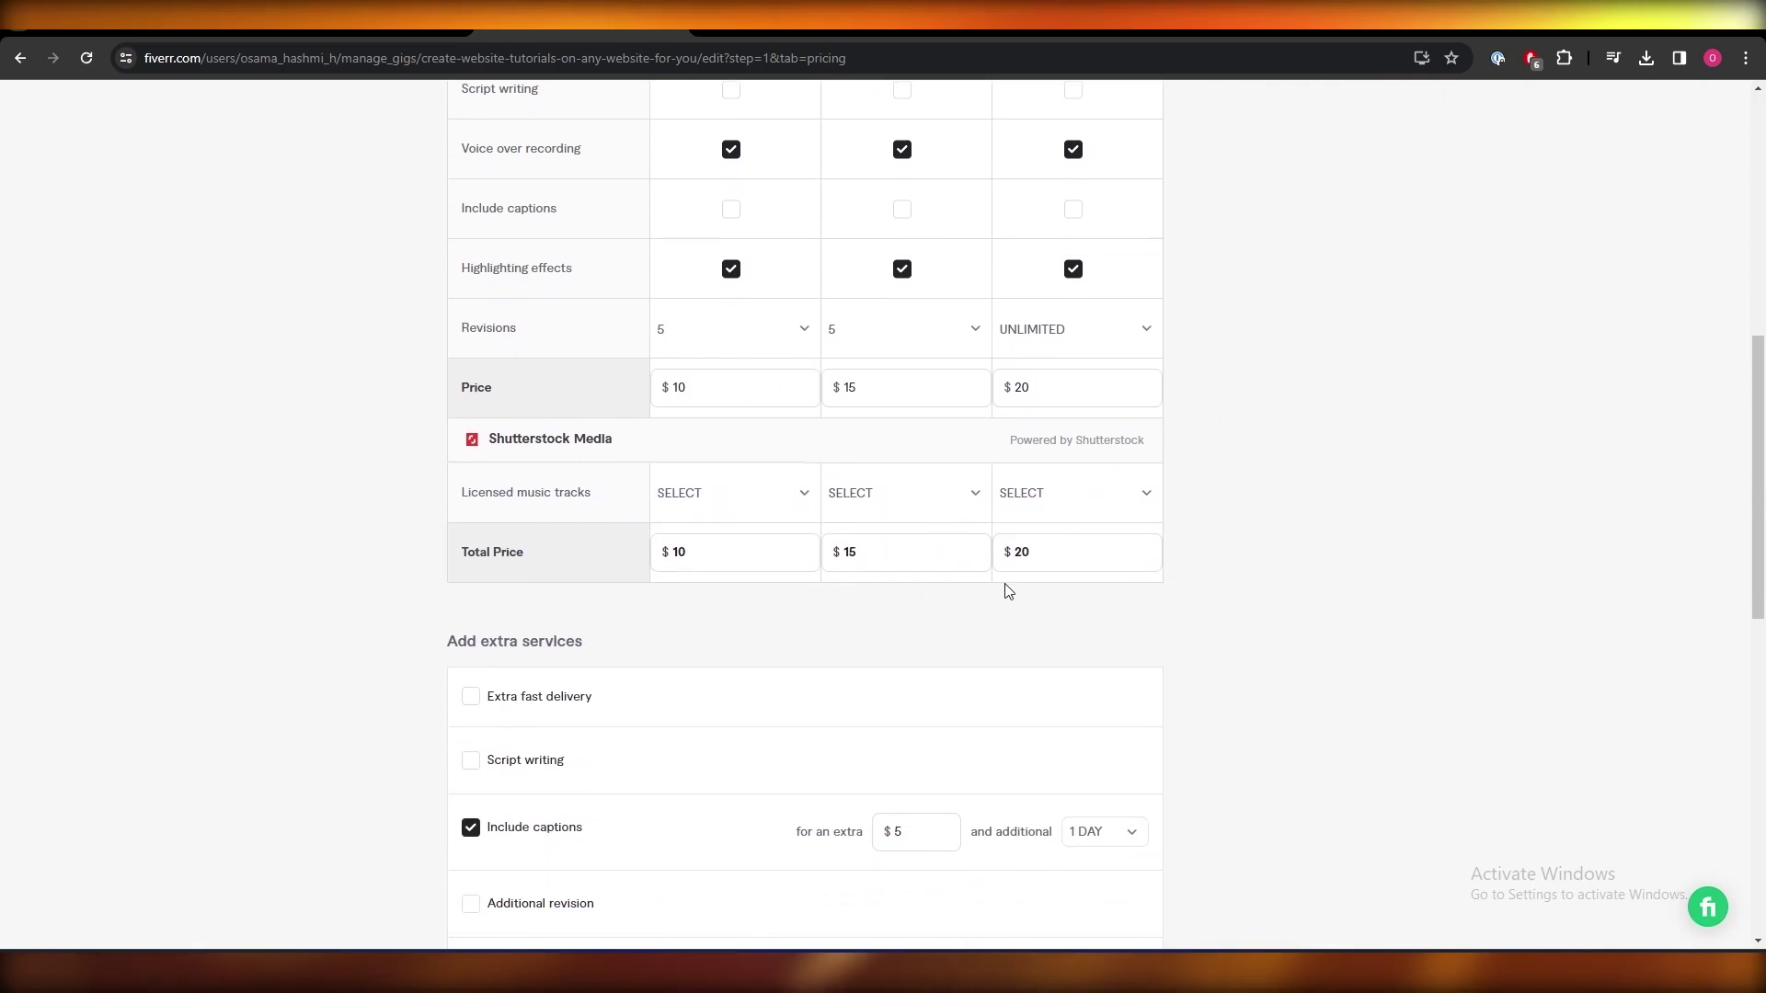
scroll(1257, 683, "down", 4)
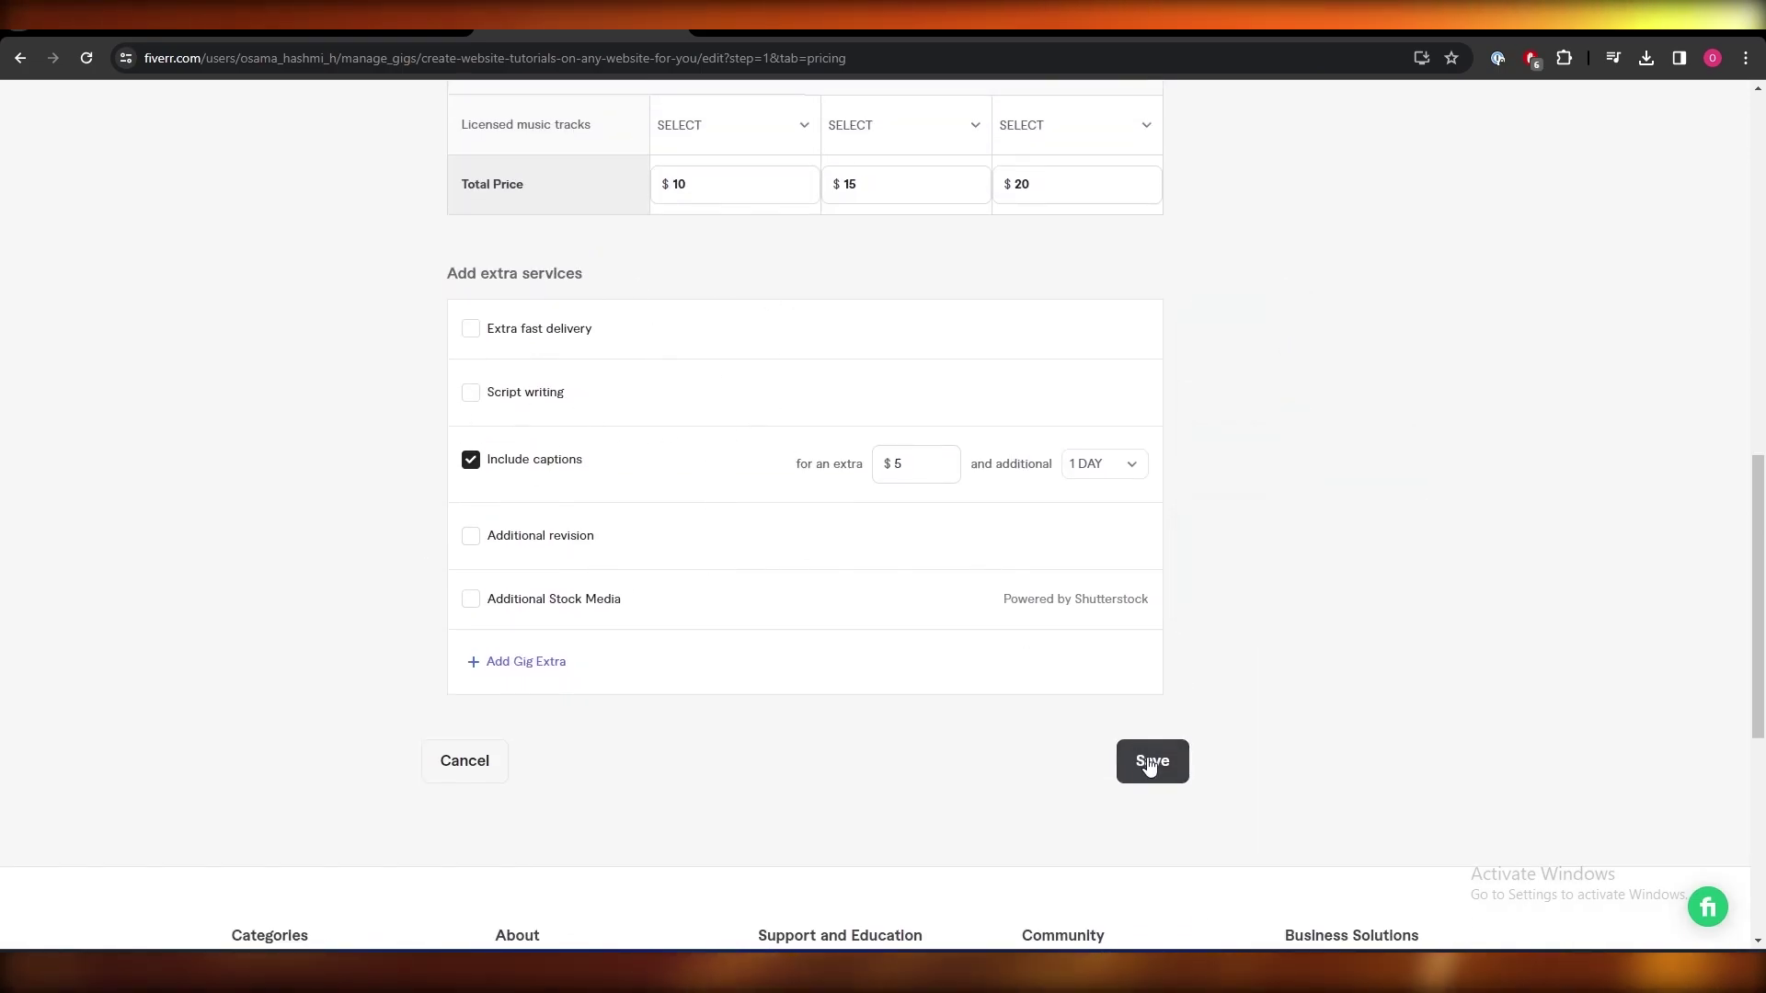
left_click(1169, 788)
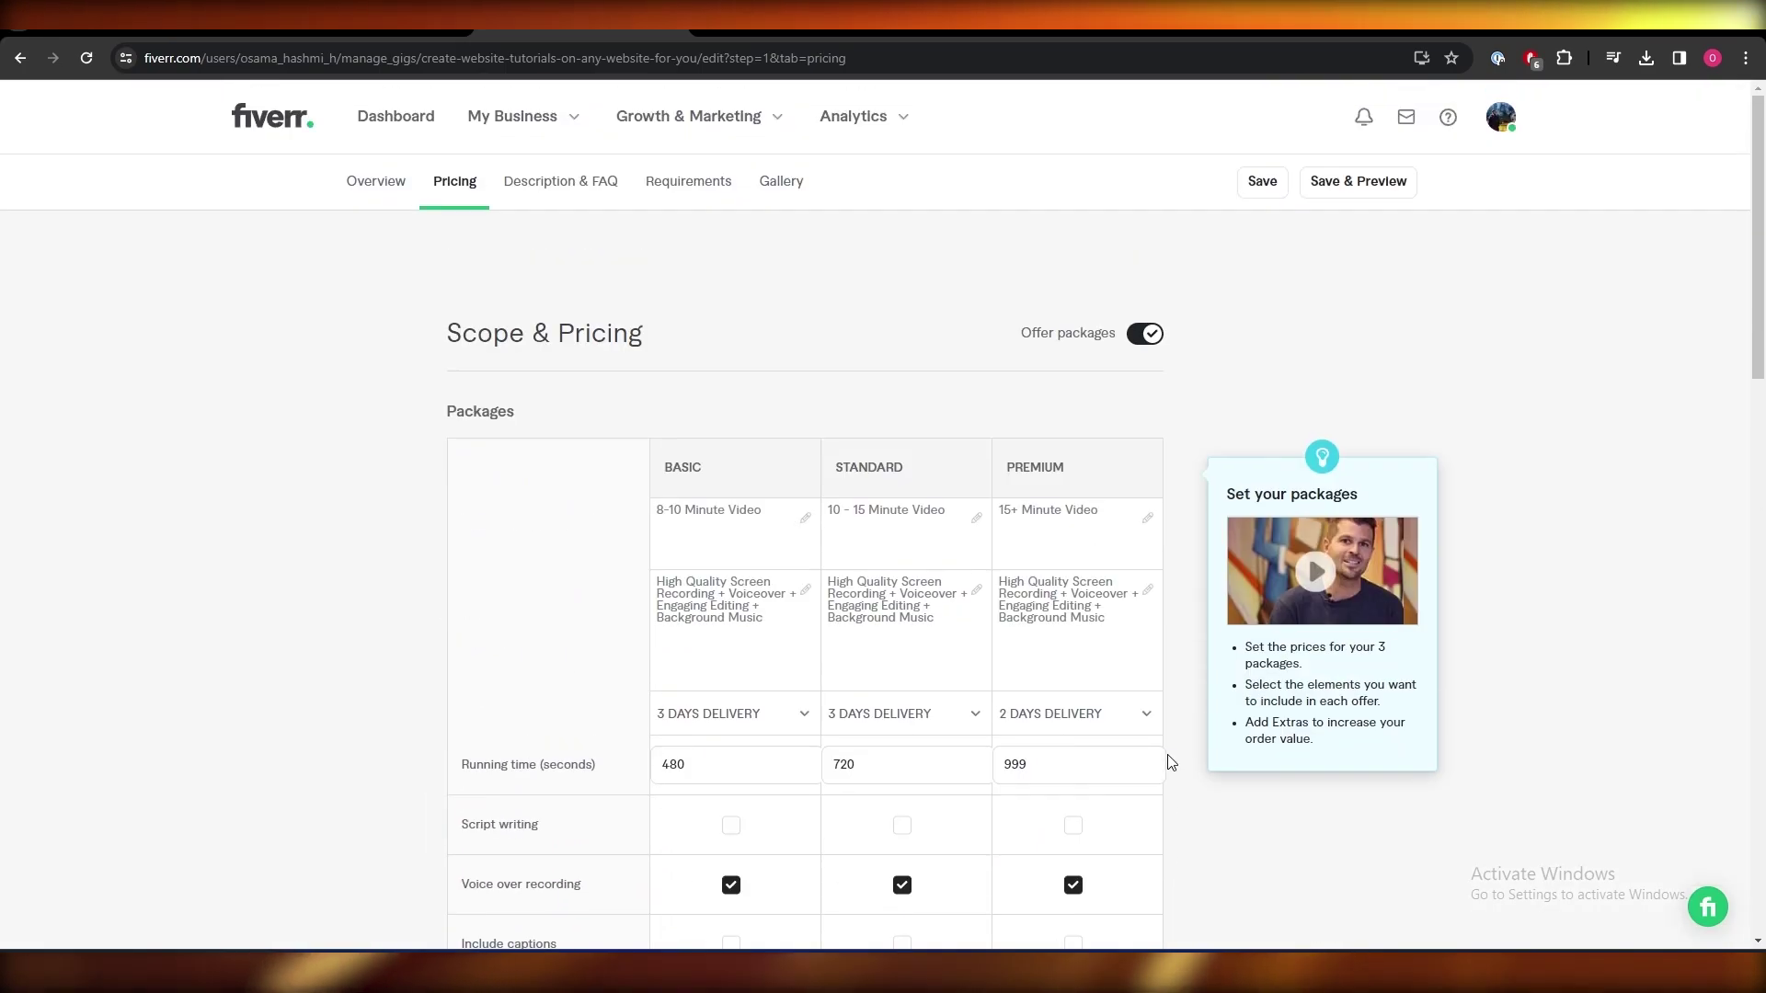
scroll(1166, 761, "down", 10)
left_click(1148, 853)
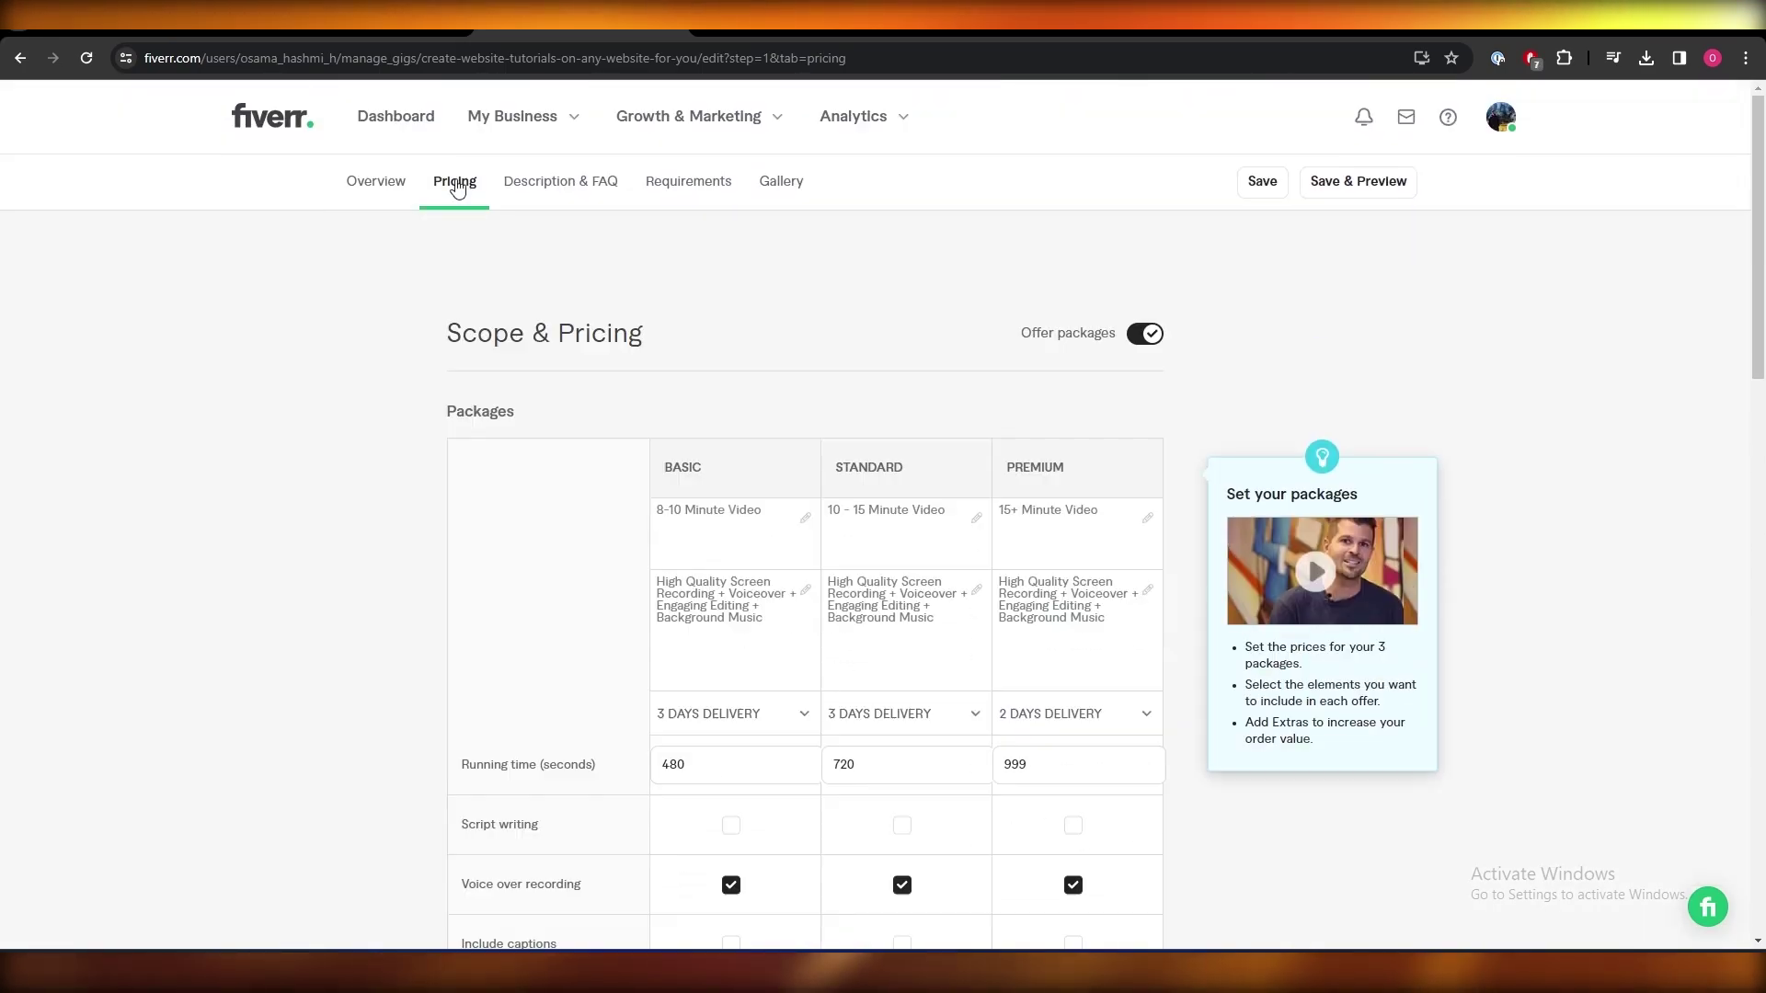
Step: Open the gig's description and FAQ section and read through the description text and its formatting
left_click(603, 200)
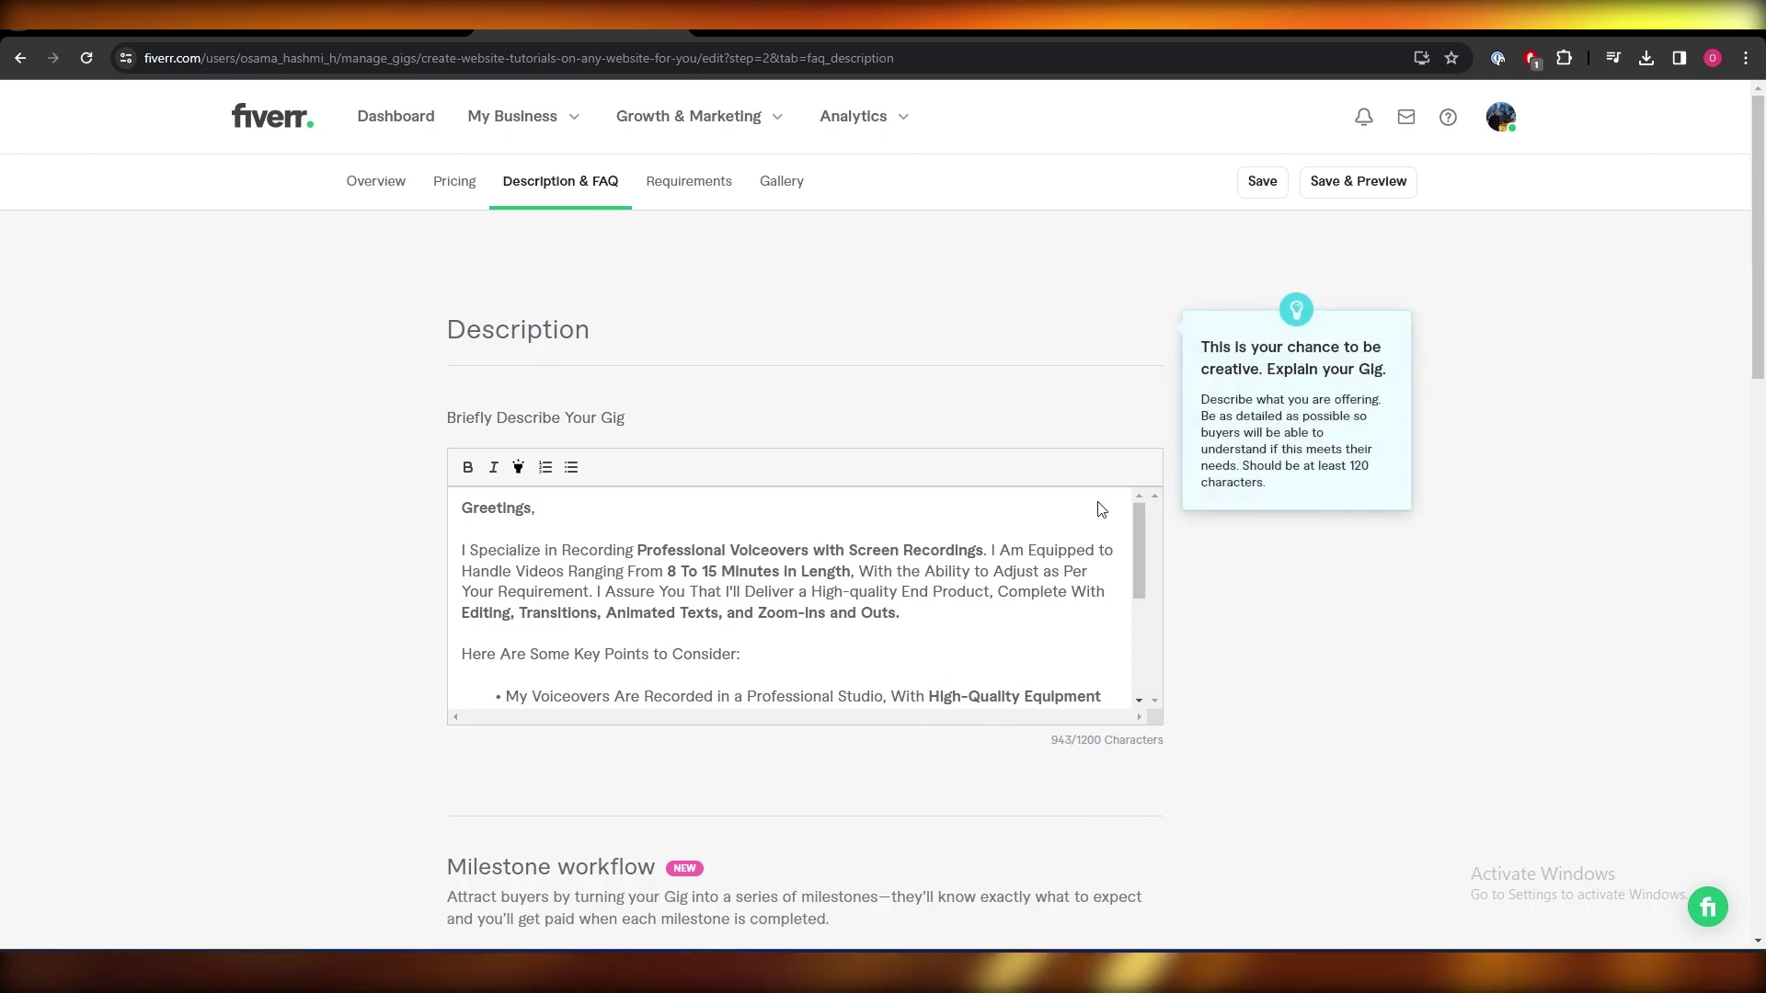
scroll(614, 563, "down", 3)
scroll(530, 585, "up", 5)
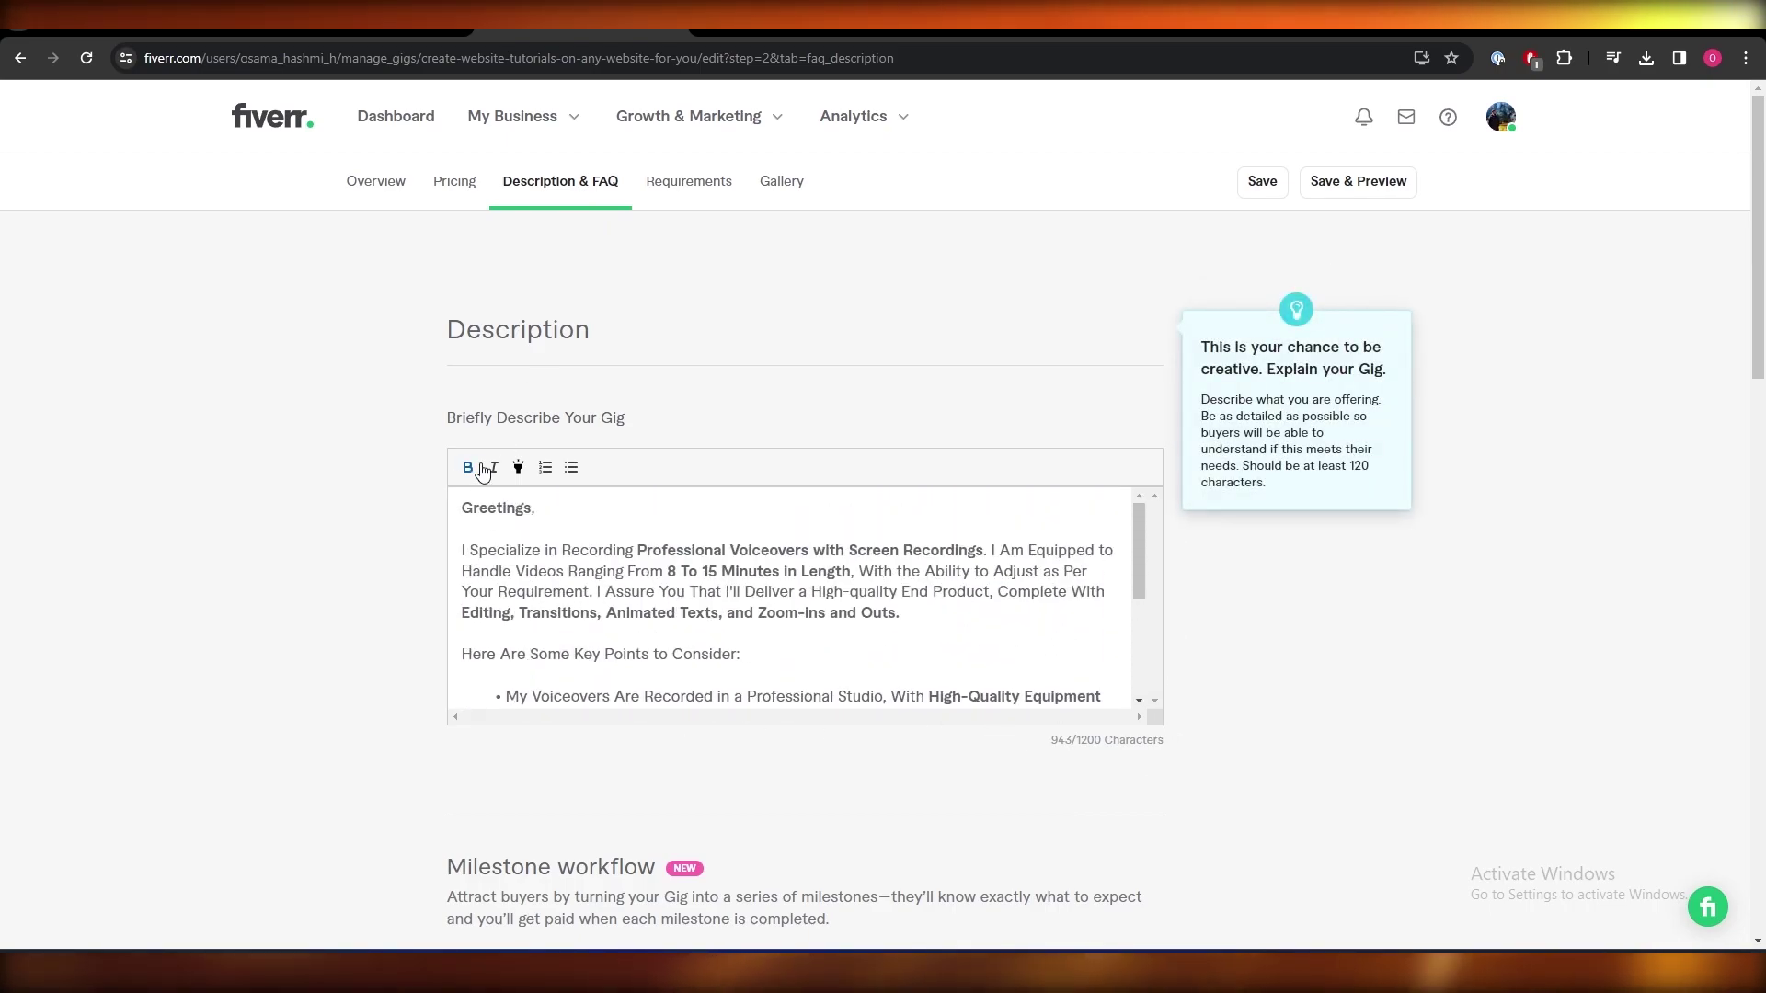
scroll(581, 513, "down", 2)
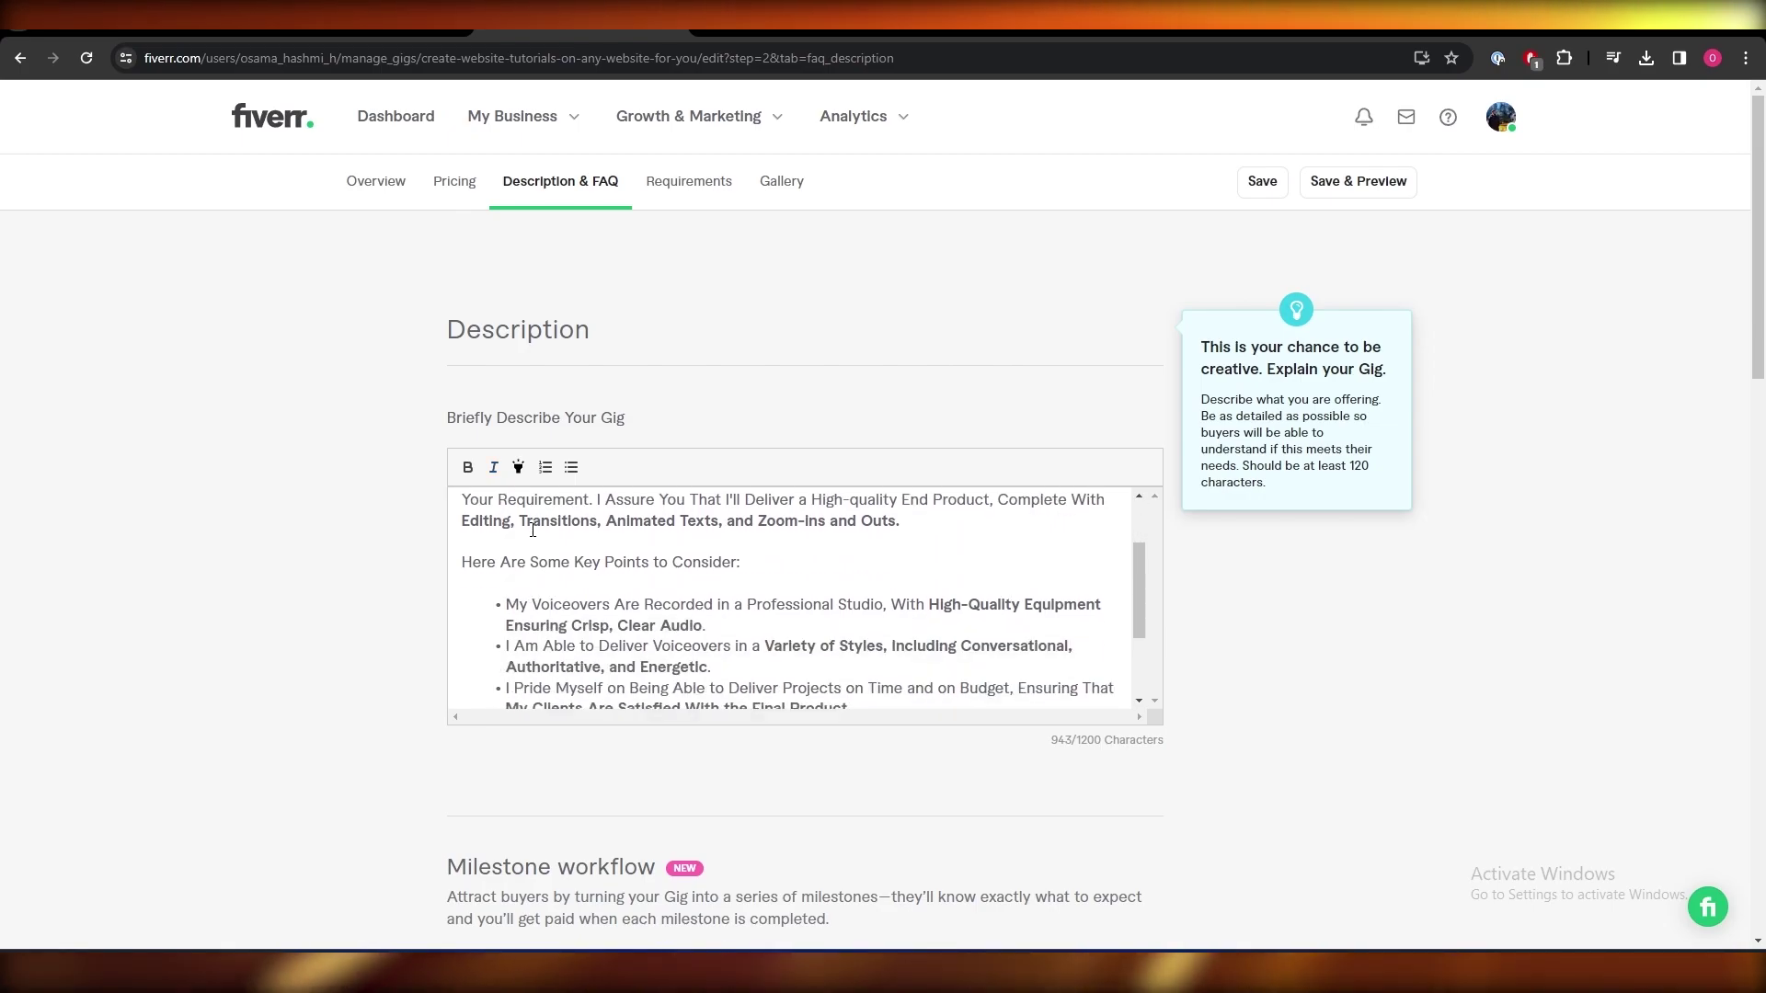
Step: View the answer to the FAQ "What Kind of videos do you make?", collapse it and return to the description
scroll(532, 531, "down", 10)
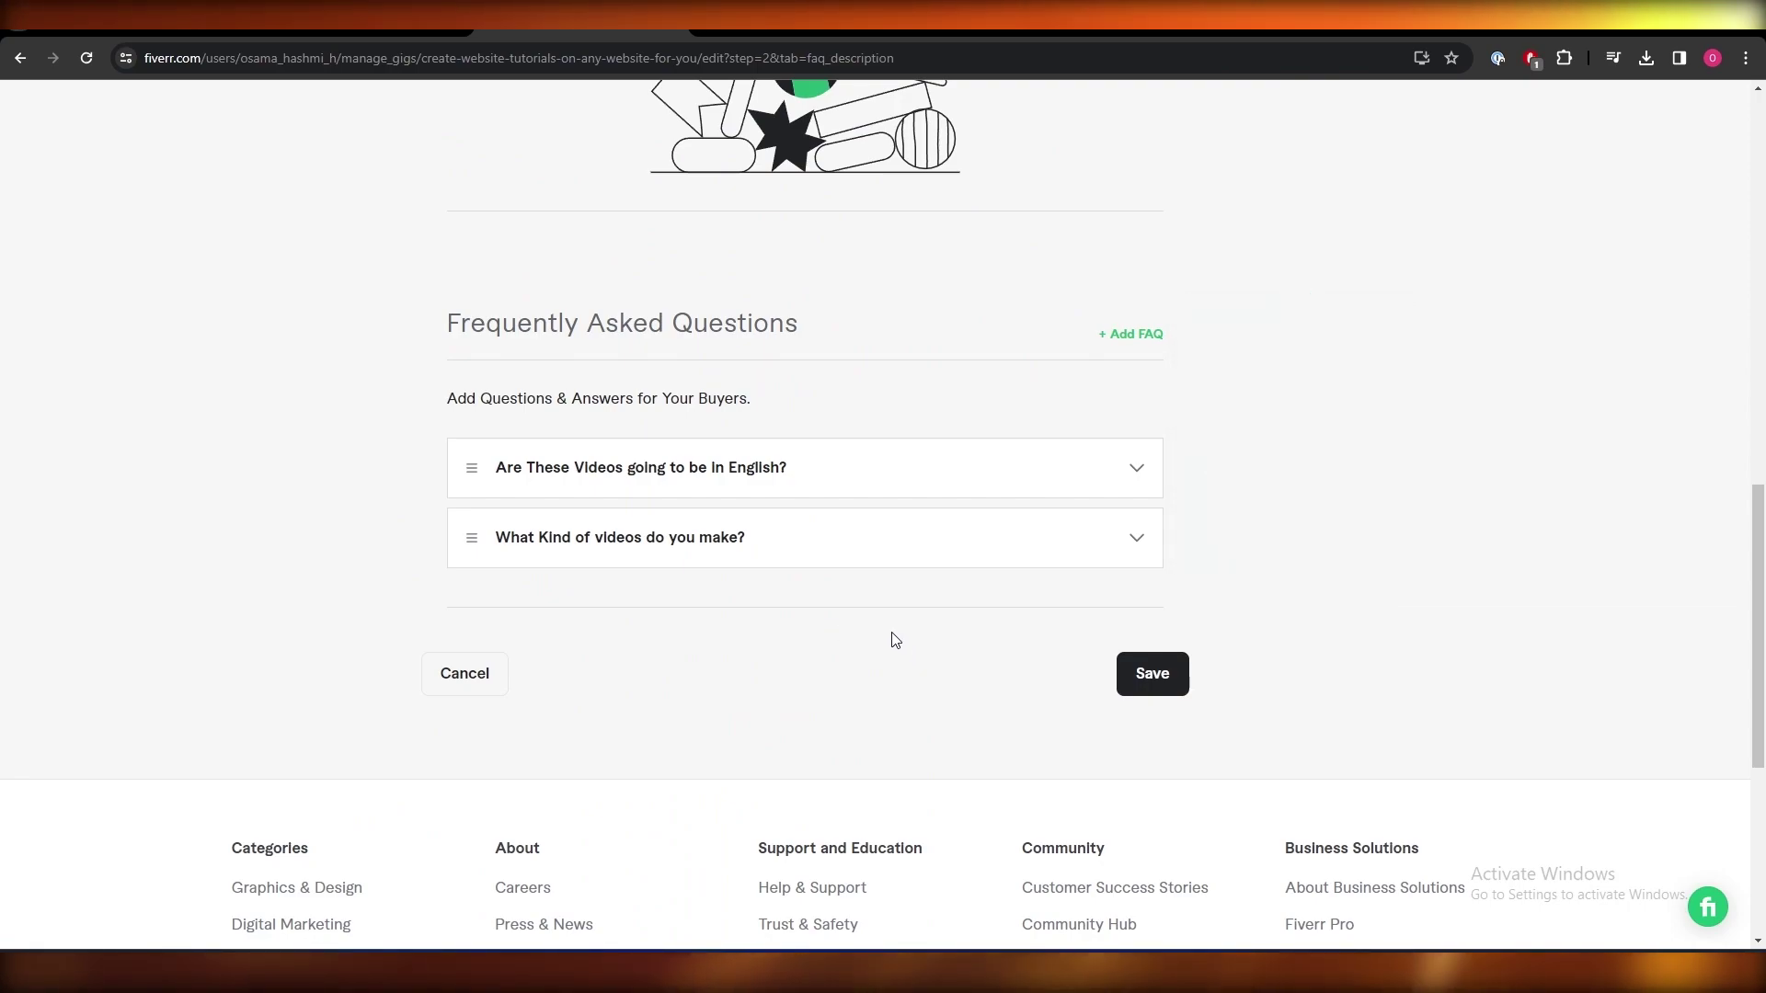
left_click(1108, 552)
scroll(917, 678, "down", 1)
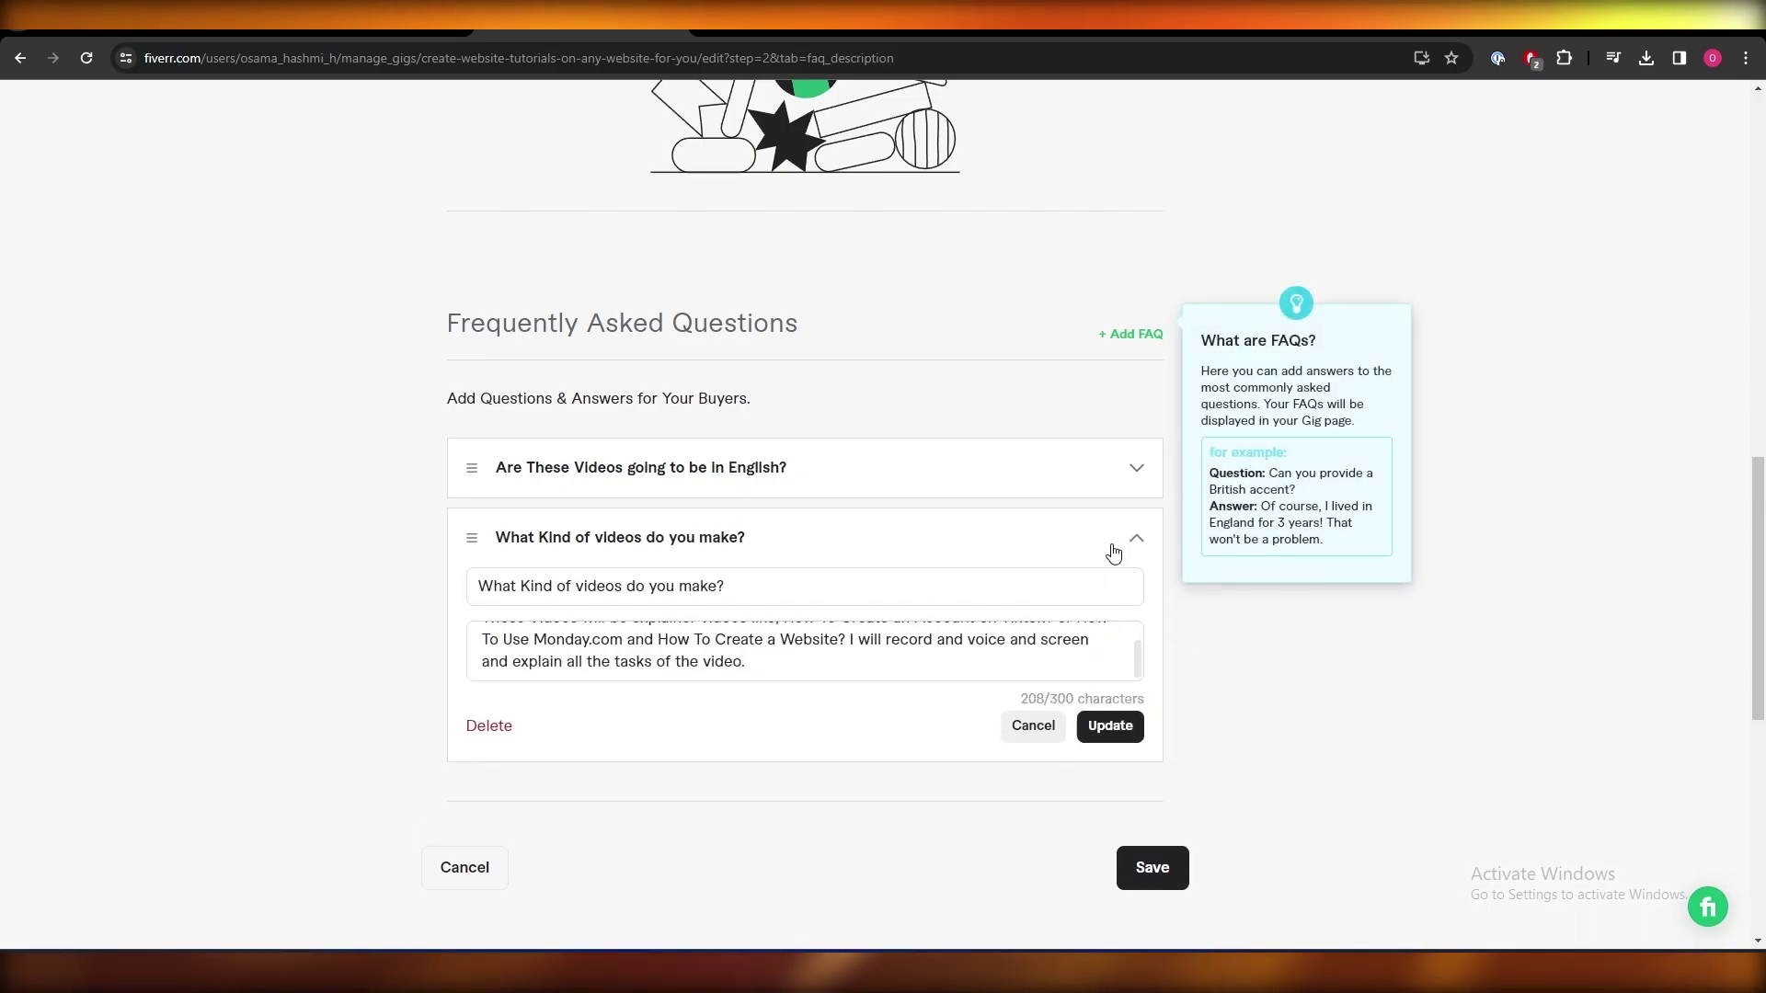
left_click(1132, 545)
scroll(1113, 546, "up", 10)
scroll(1112, 544, "up", 1)
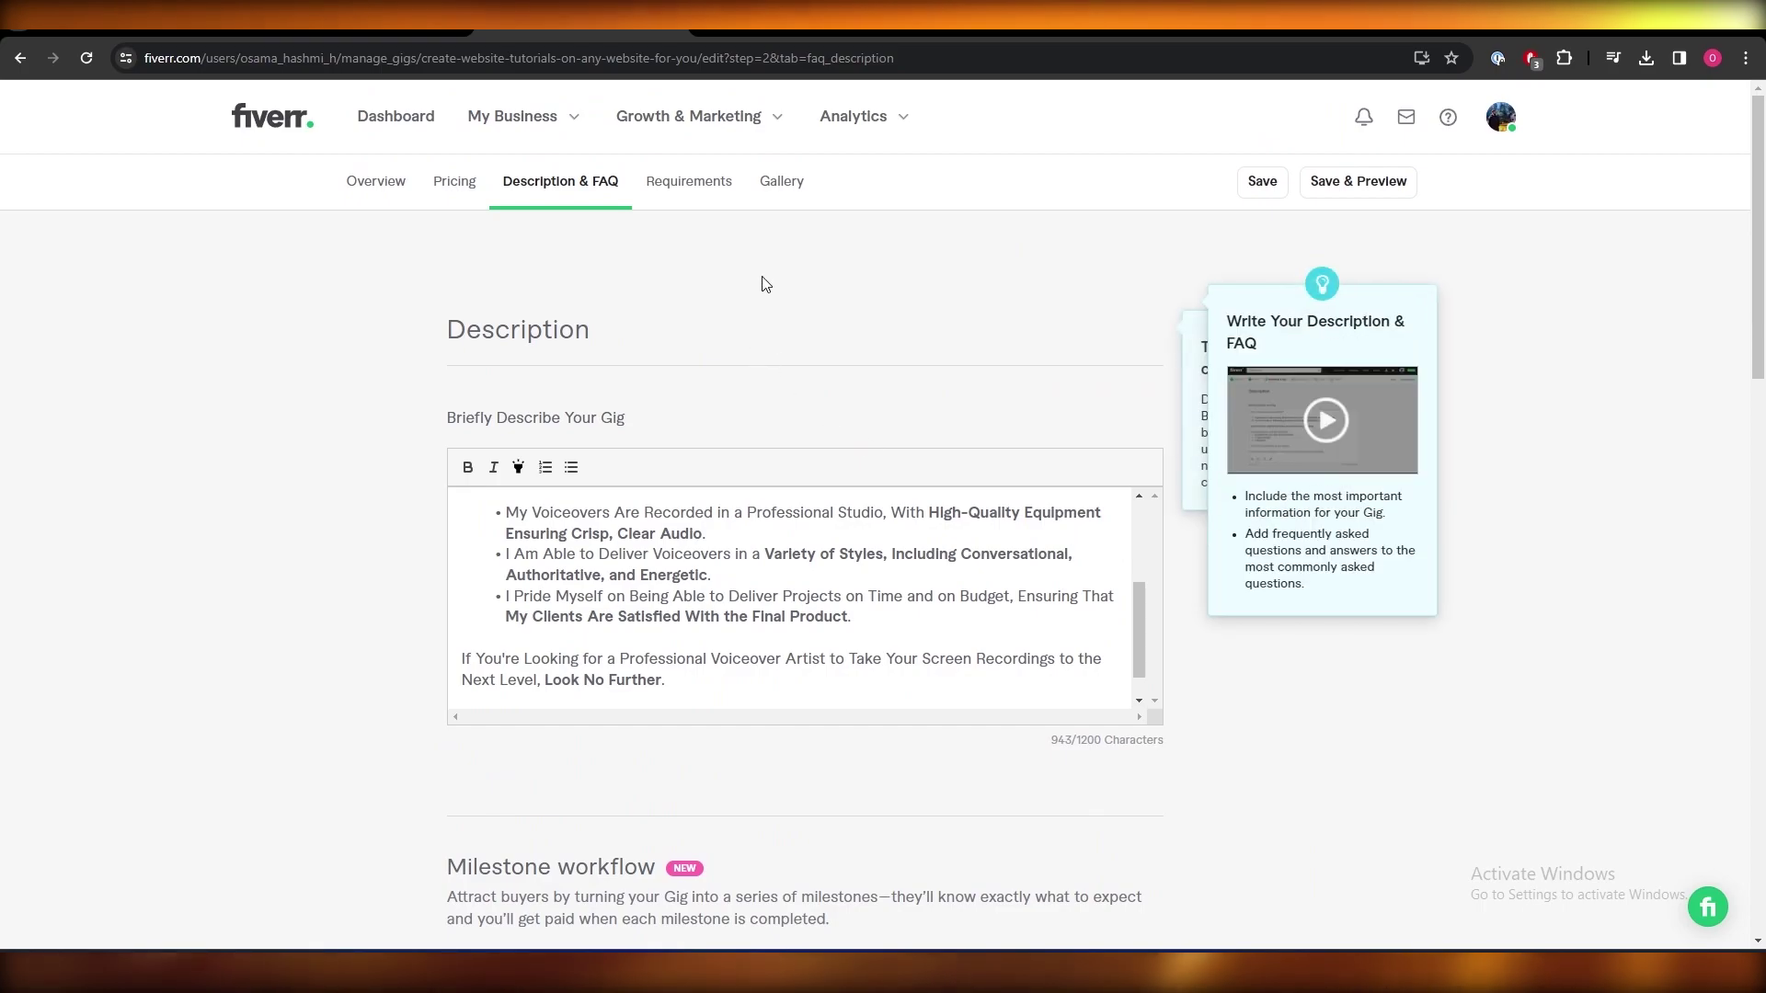
Step: Open the gig's buyer requirements and review the Fiverr questions and the seller's own free-text questions
left_click(690, 181)
scroll(414, 603, "down", 2)
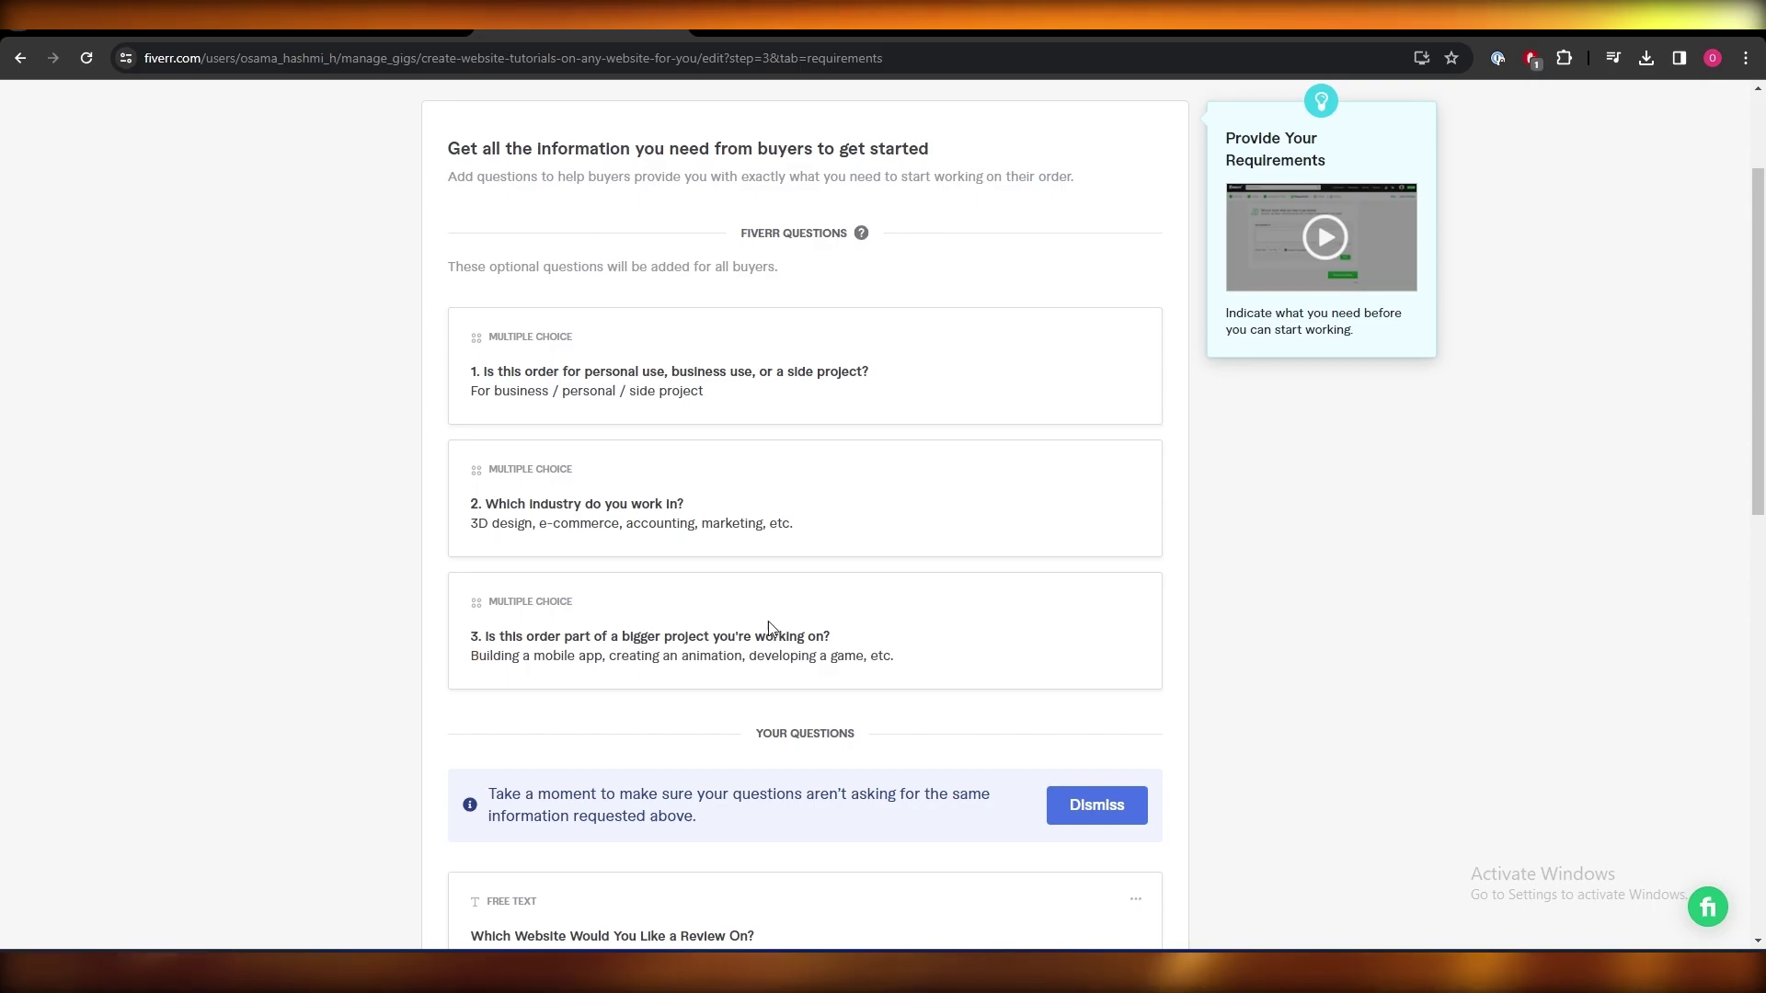
scroll(847, 674, "down", 3)
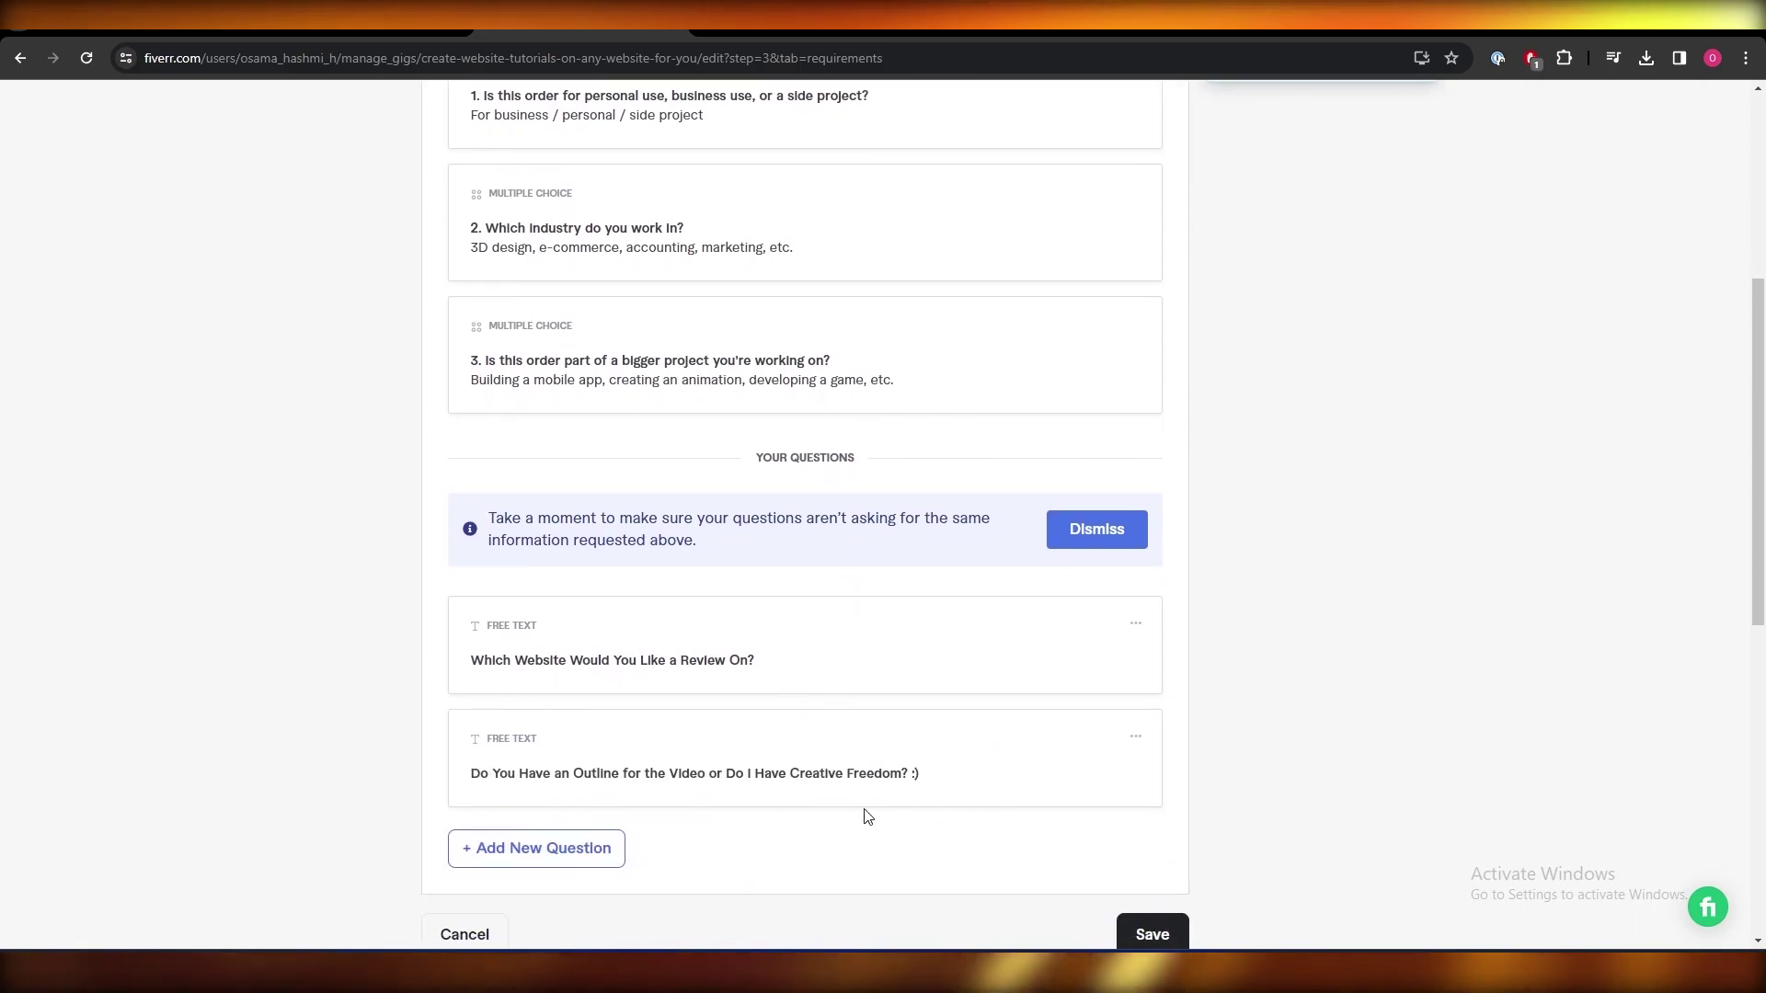
Step: Open the gig's gallery and review its showcase video and image sections
scroll(901, 803, "down", 3)
scroll(921, 796, "up", 8)
left_click(788, 182)
mouse_move(666, 699)
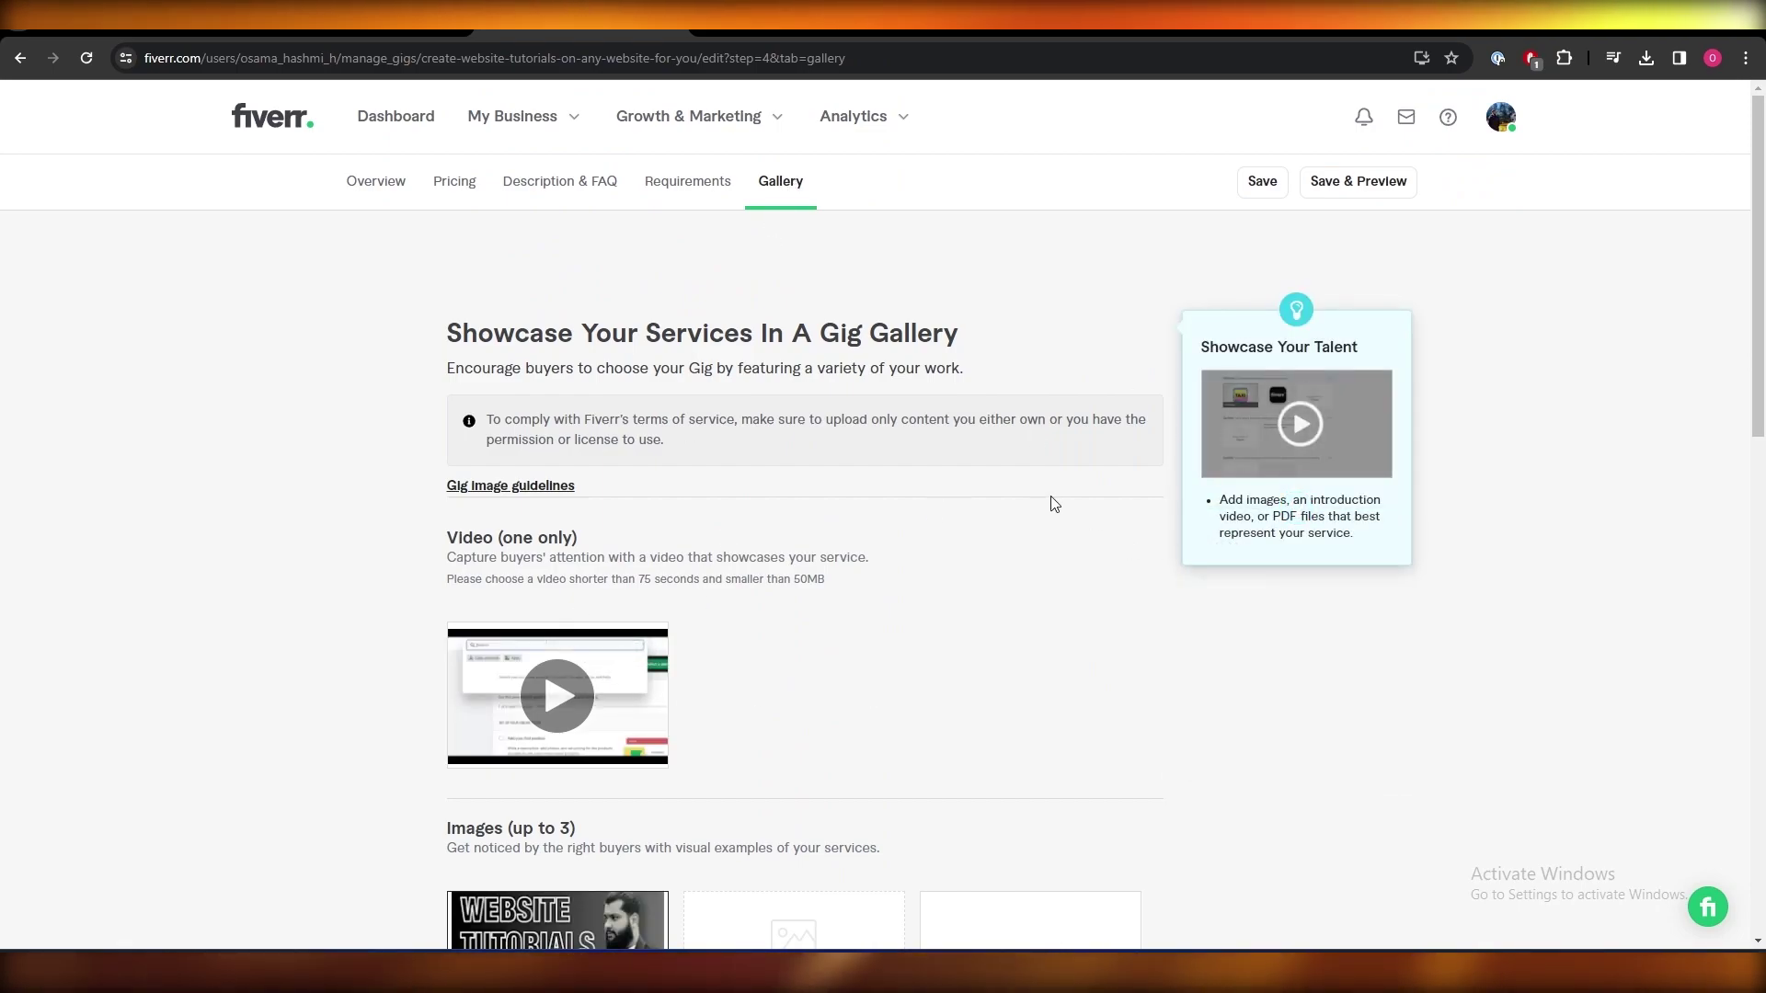
scroll(1049, 500, "down", 3)
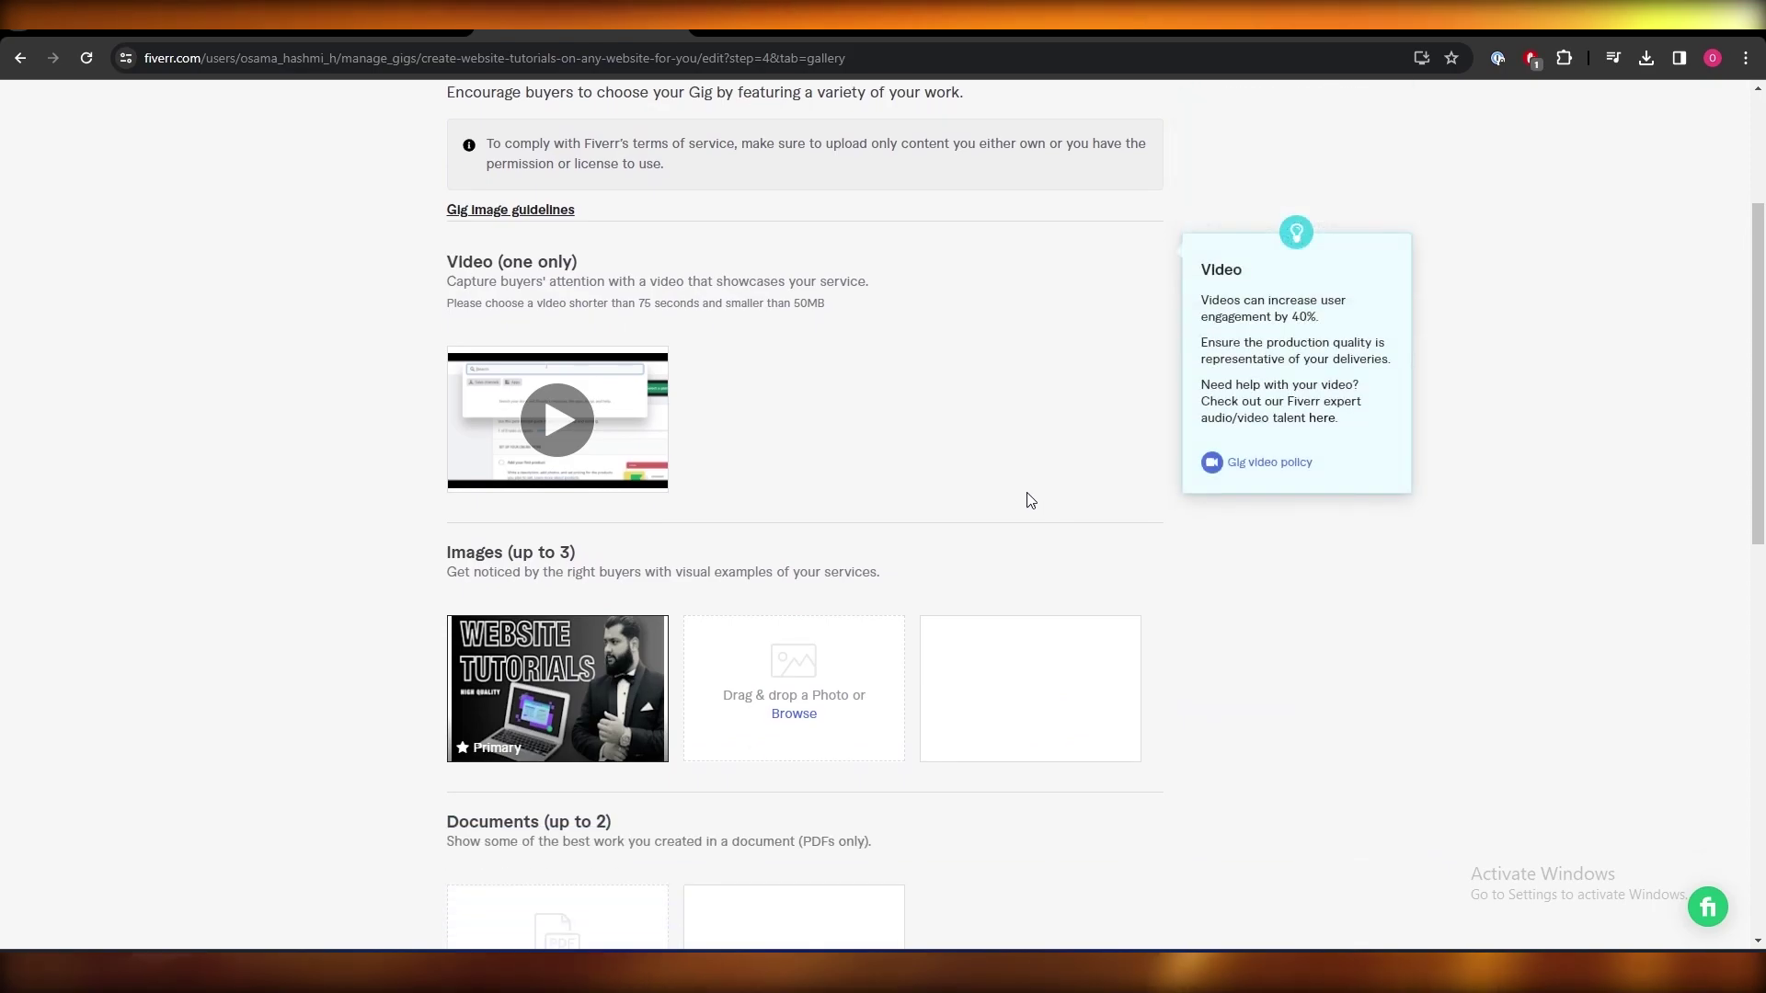
scroll(1032, 496, "up", 3)
mouse_move(573, 687)
scroll(573, 687, "down", 1)
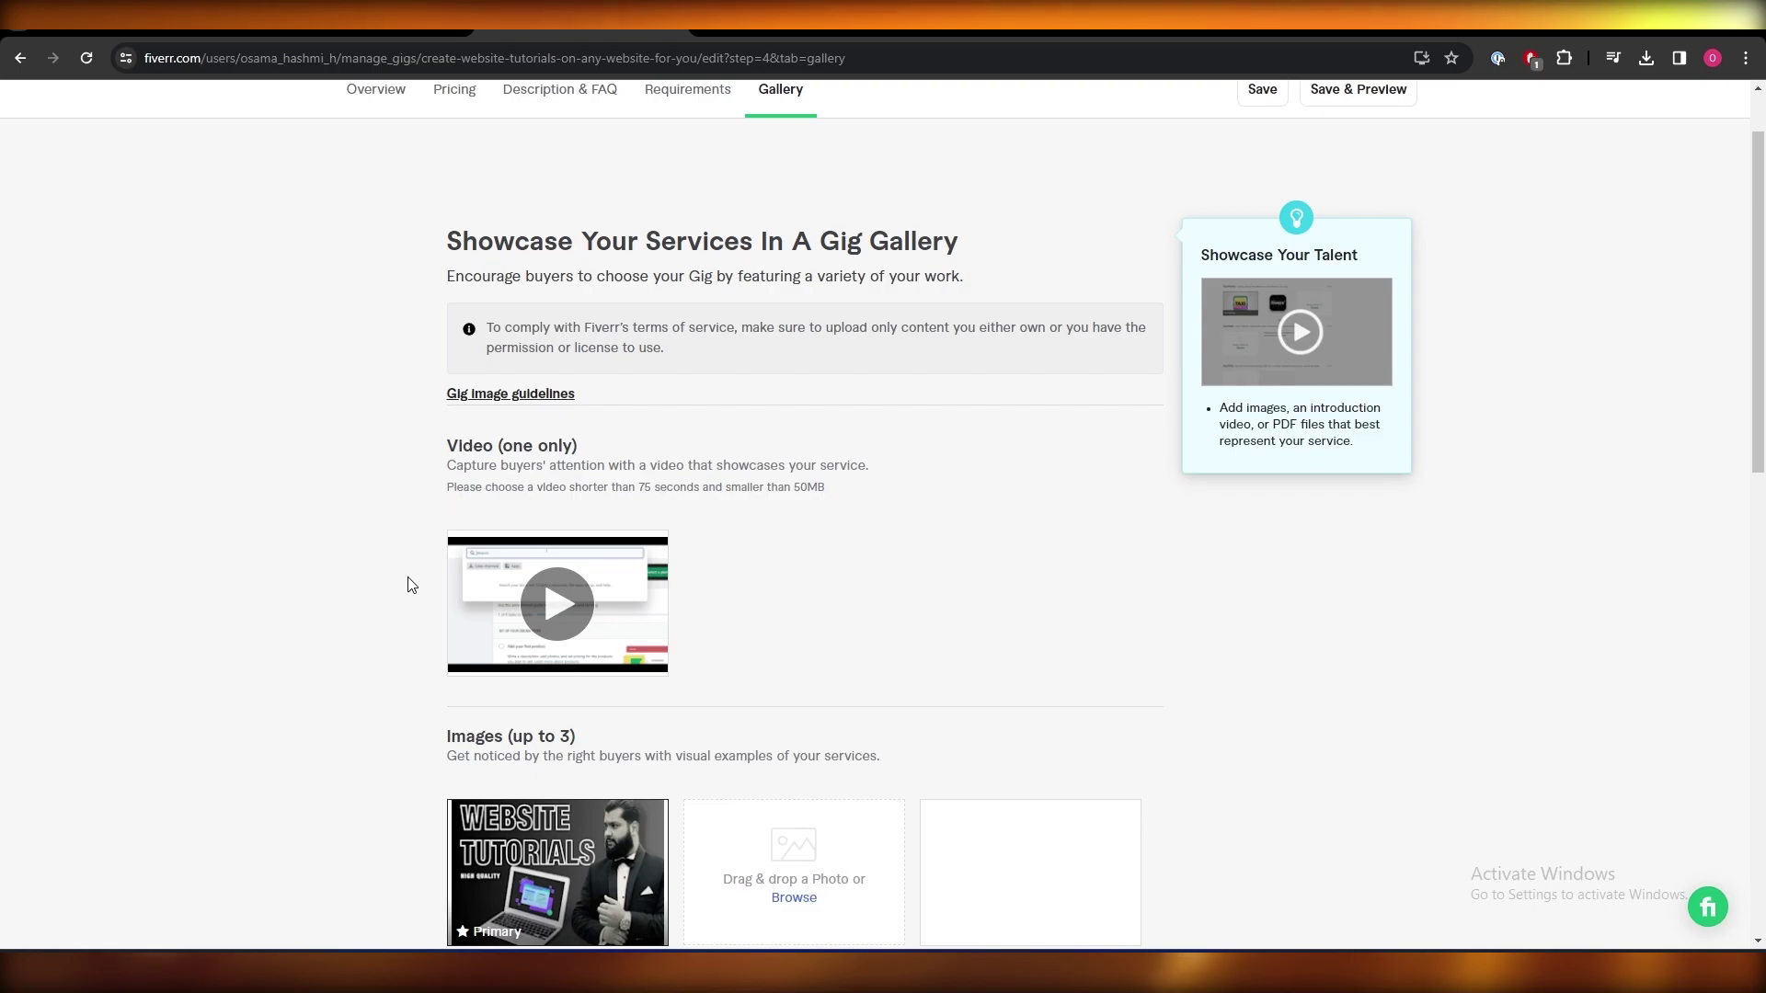
Step: Check the gallery's images and PDF document slots, and save the gallery
scroll(411, 585, "down", 6)
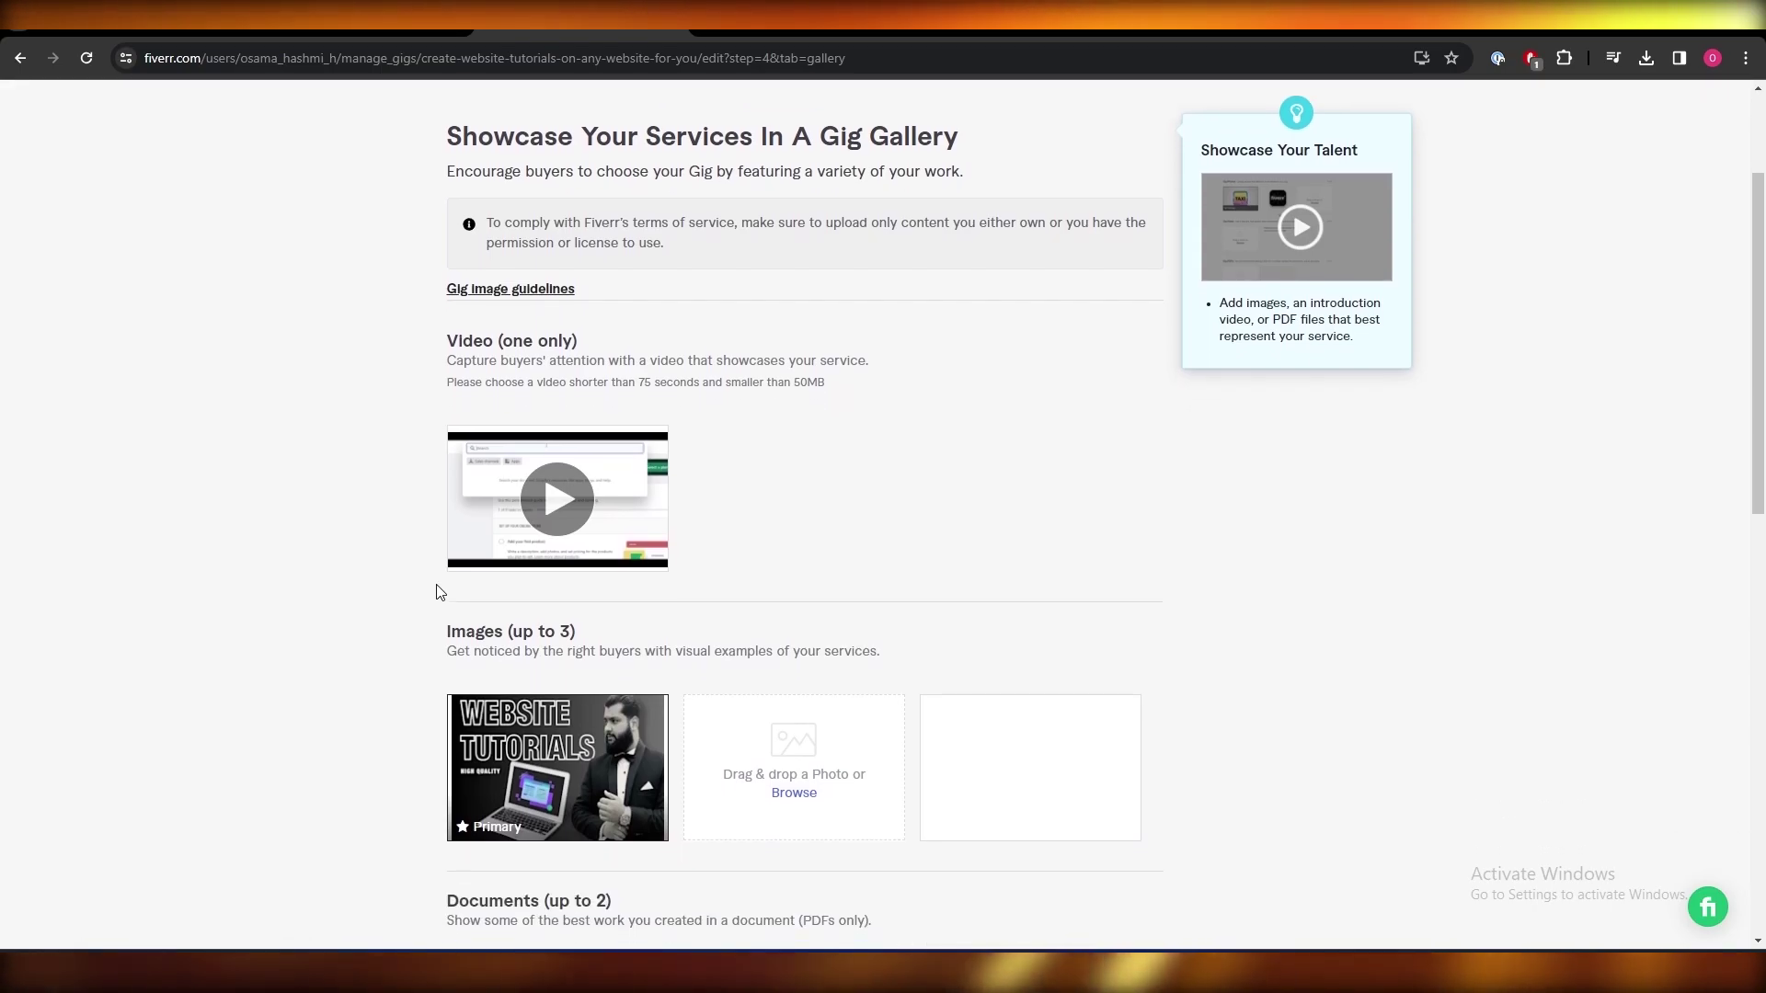
scroll(442, 553, "down", 3)
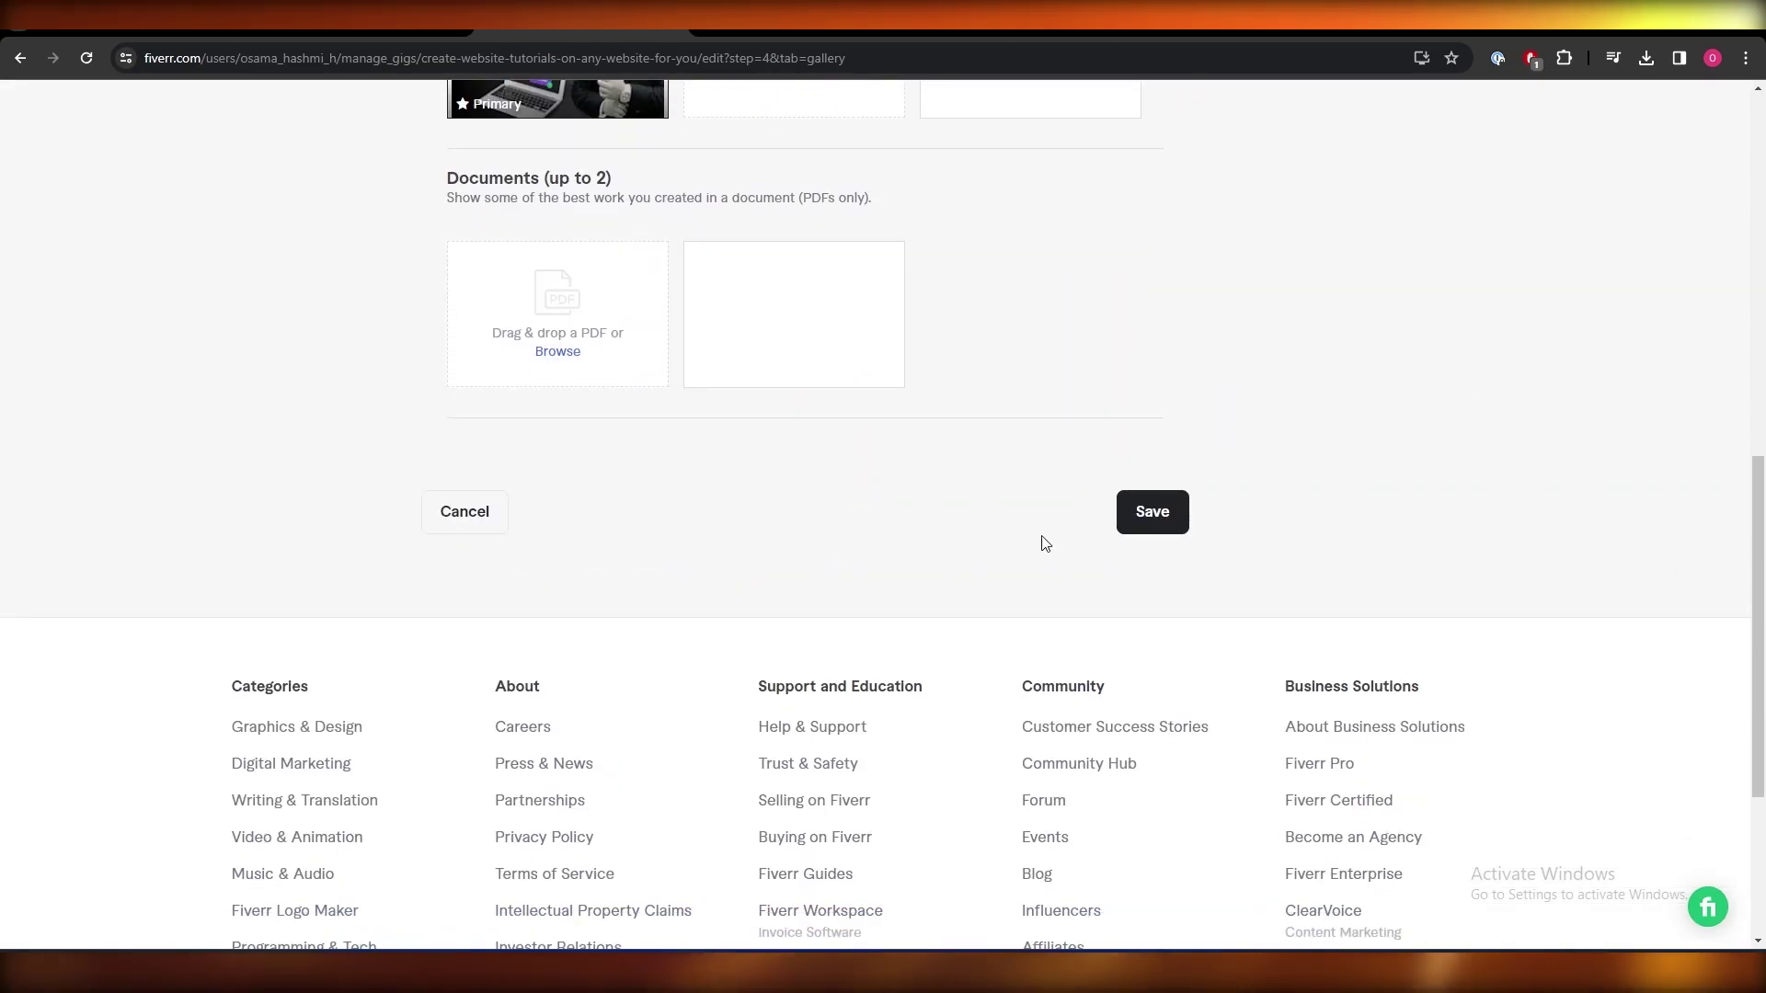
left_click(1144, 523)
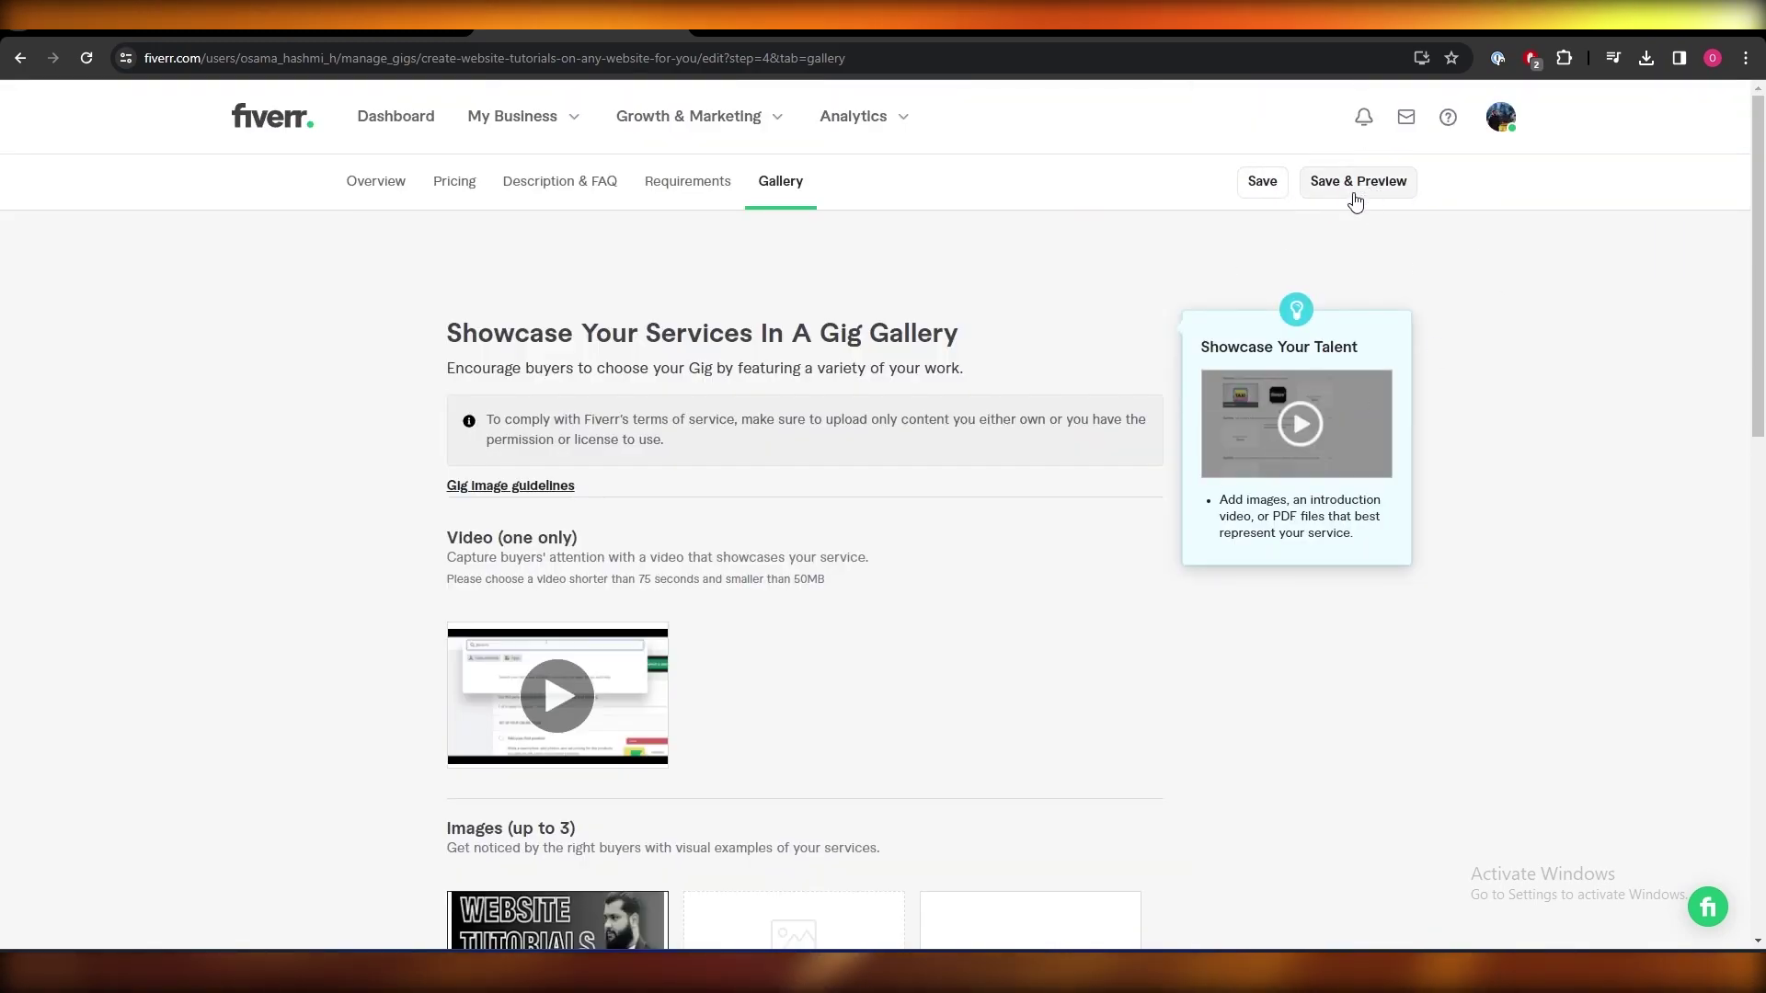
Step: Recheck the title, category and device metadata in the gig's overview, and return to the gallery
left_click(379, 182)
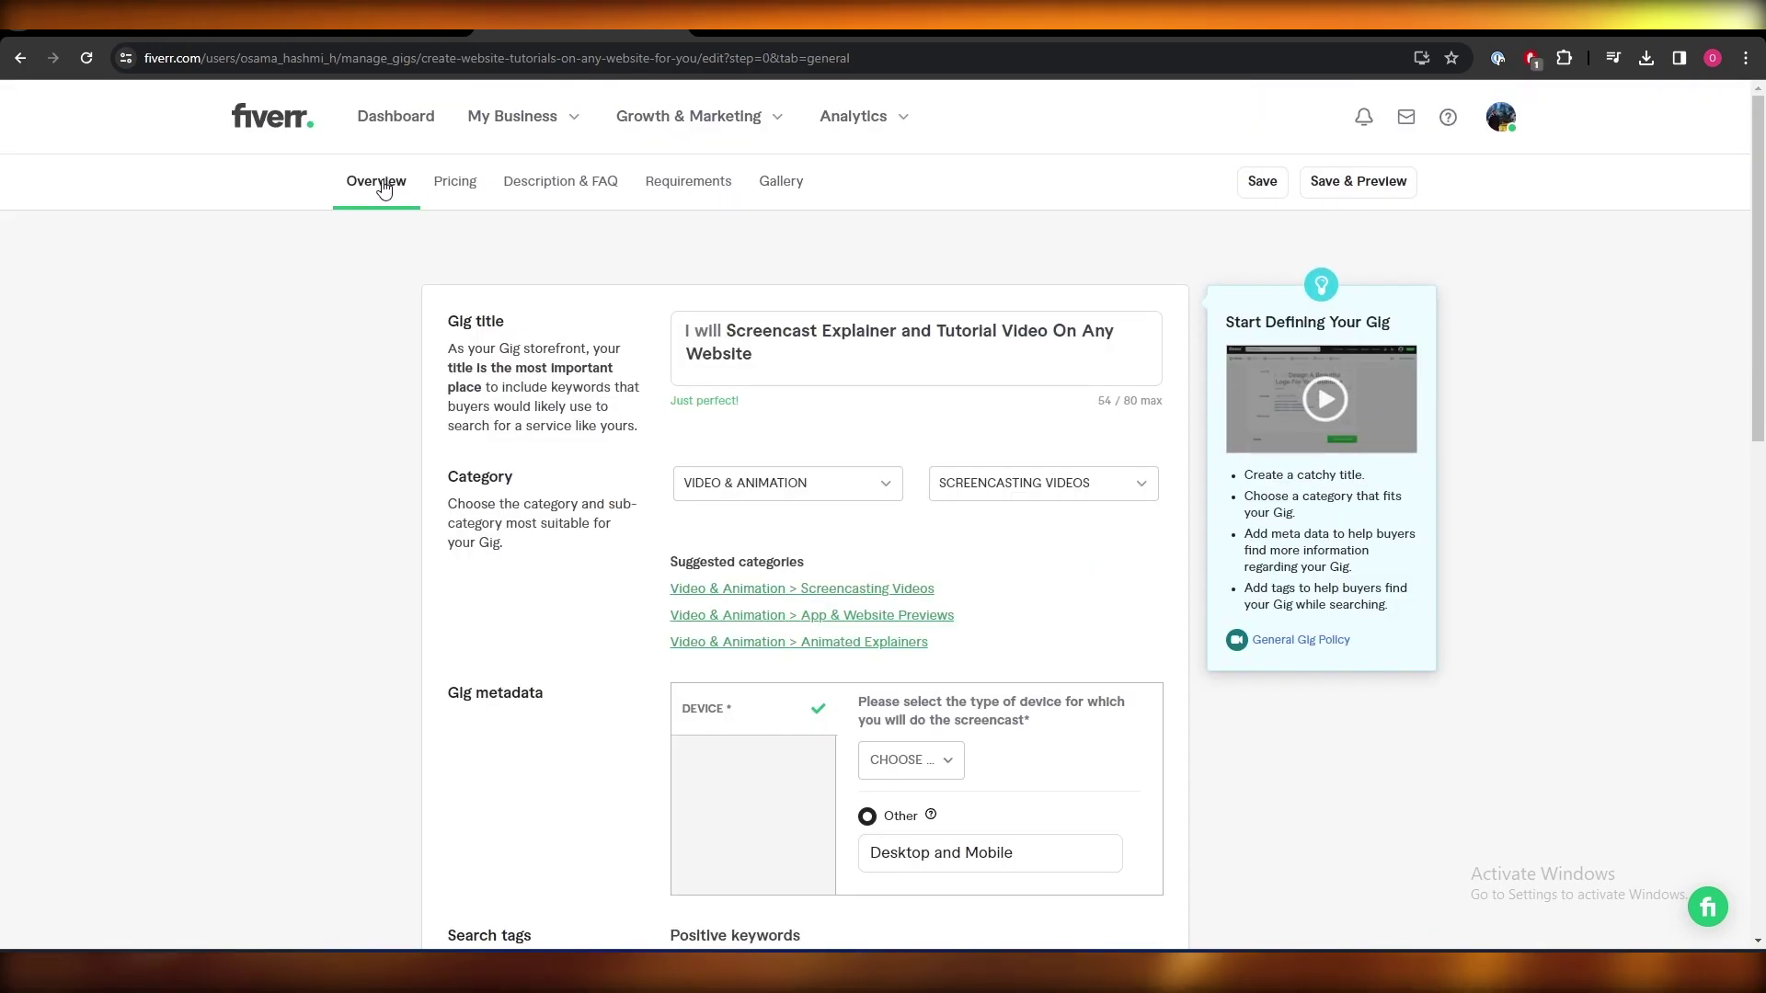
left_click(782, 331)
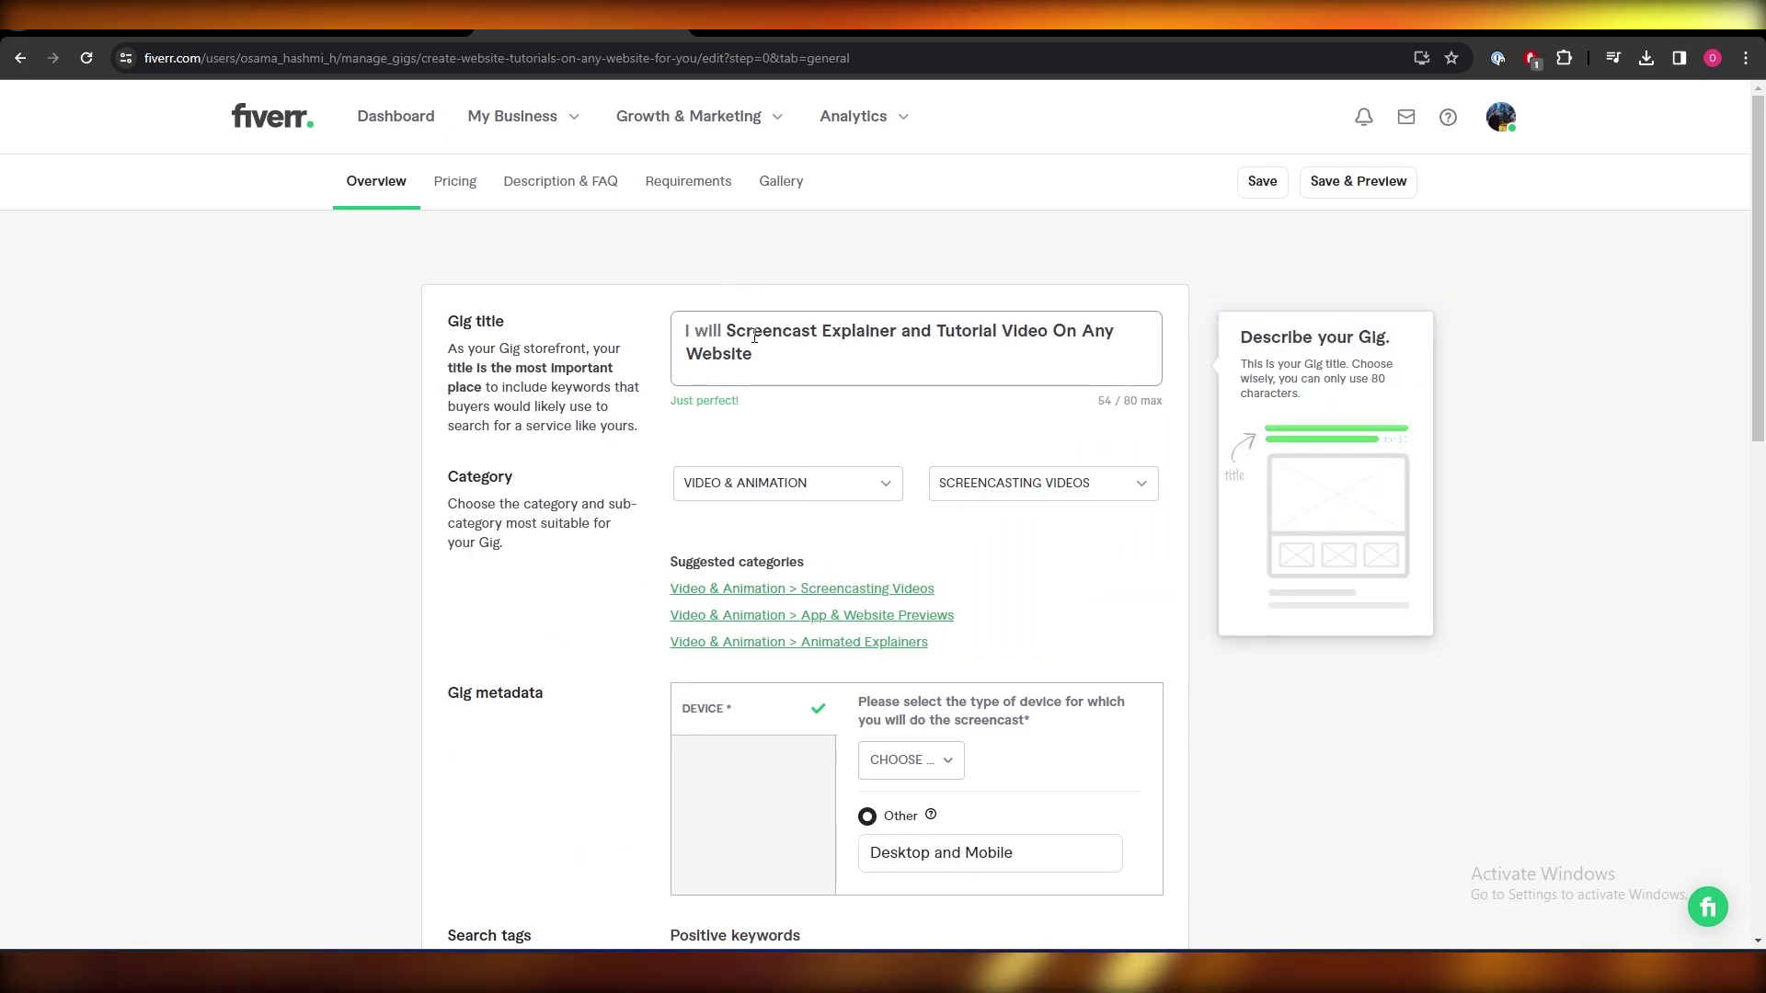
scroll(1000, 337, "down", 4)
scroll(920, 598, "up", 5)
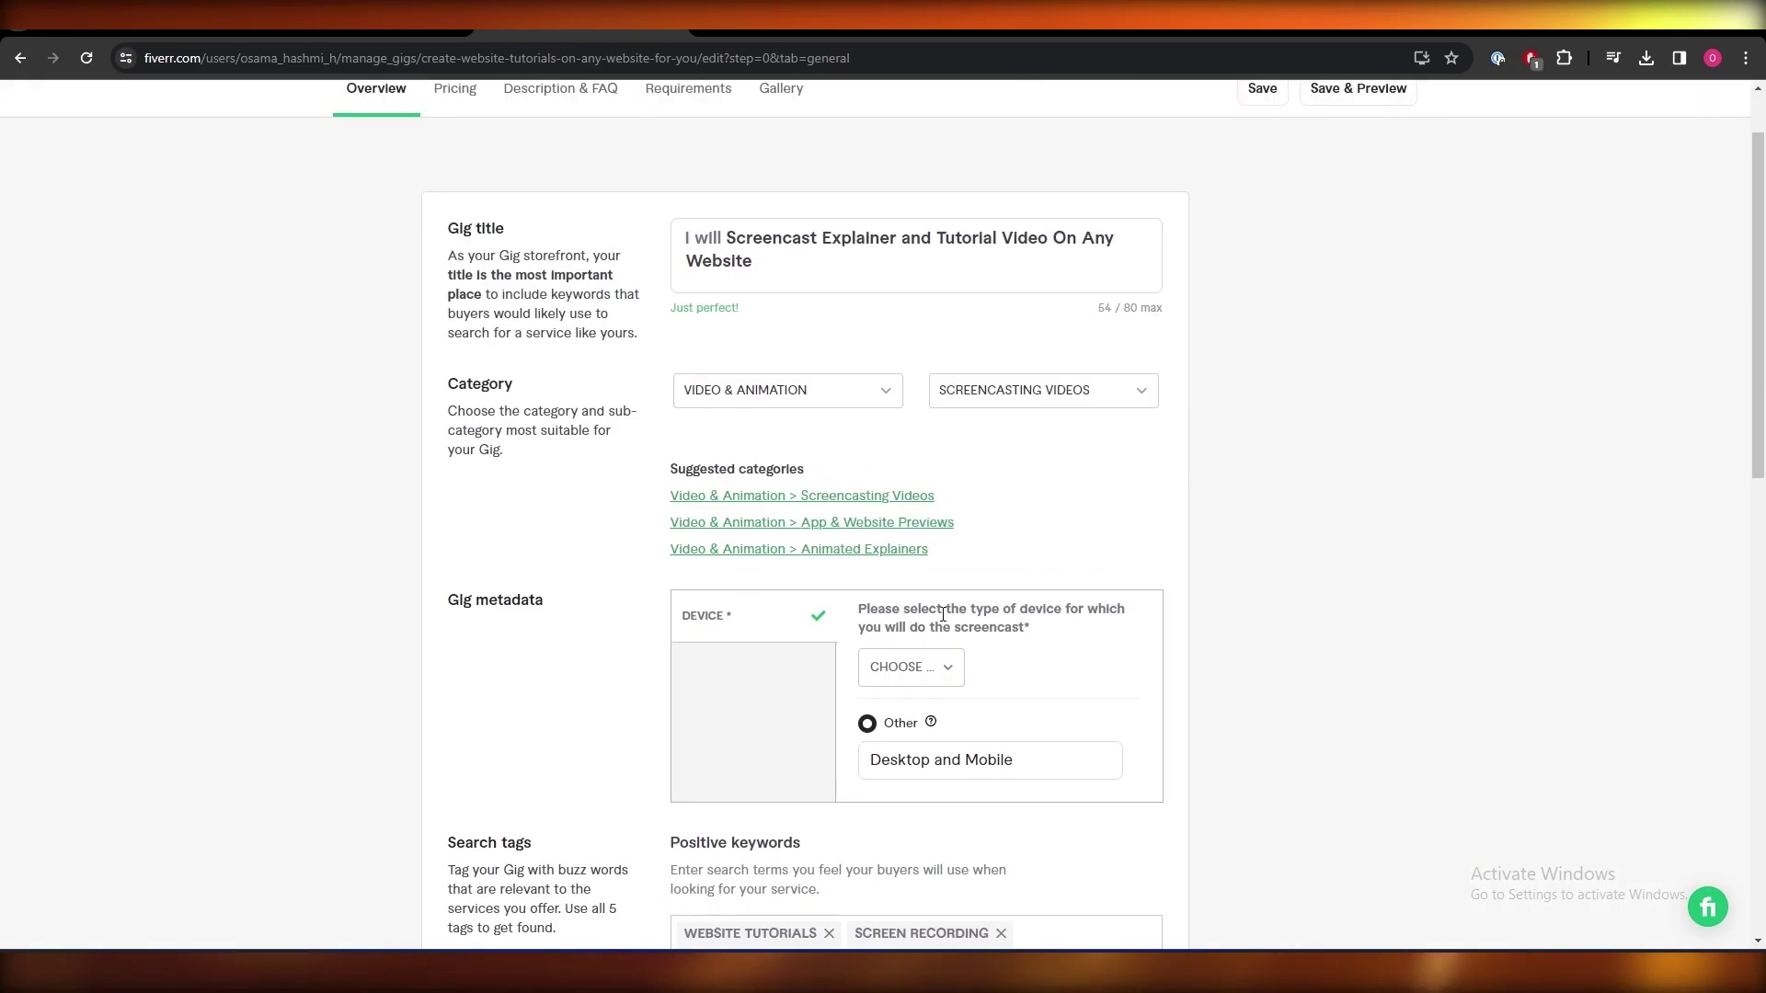
left_click(762, 184)
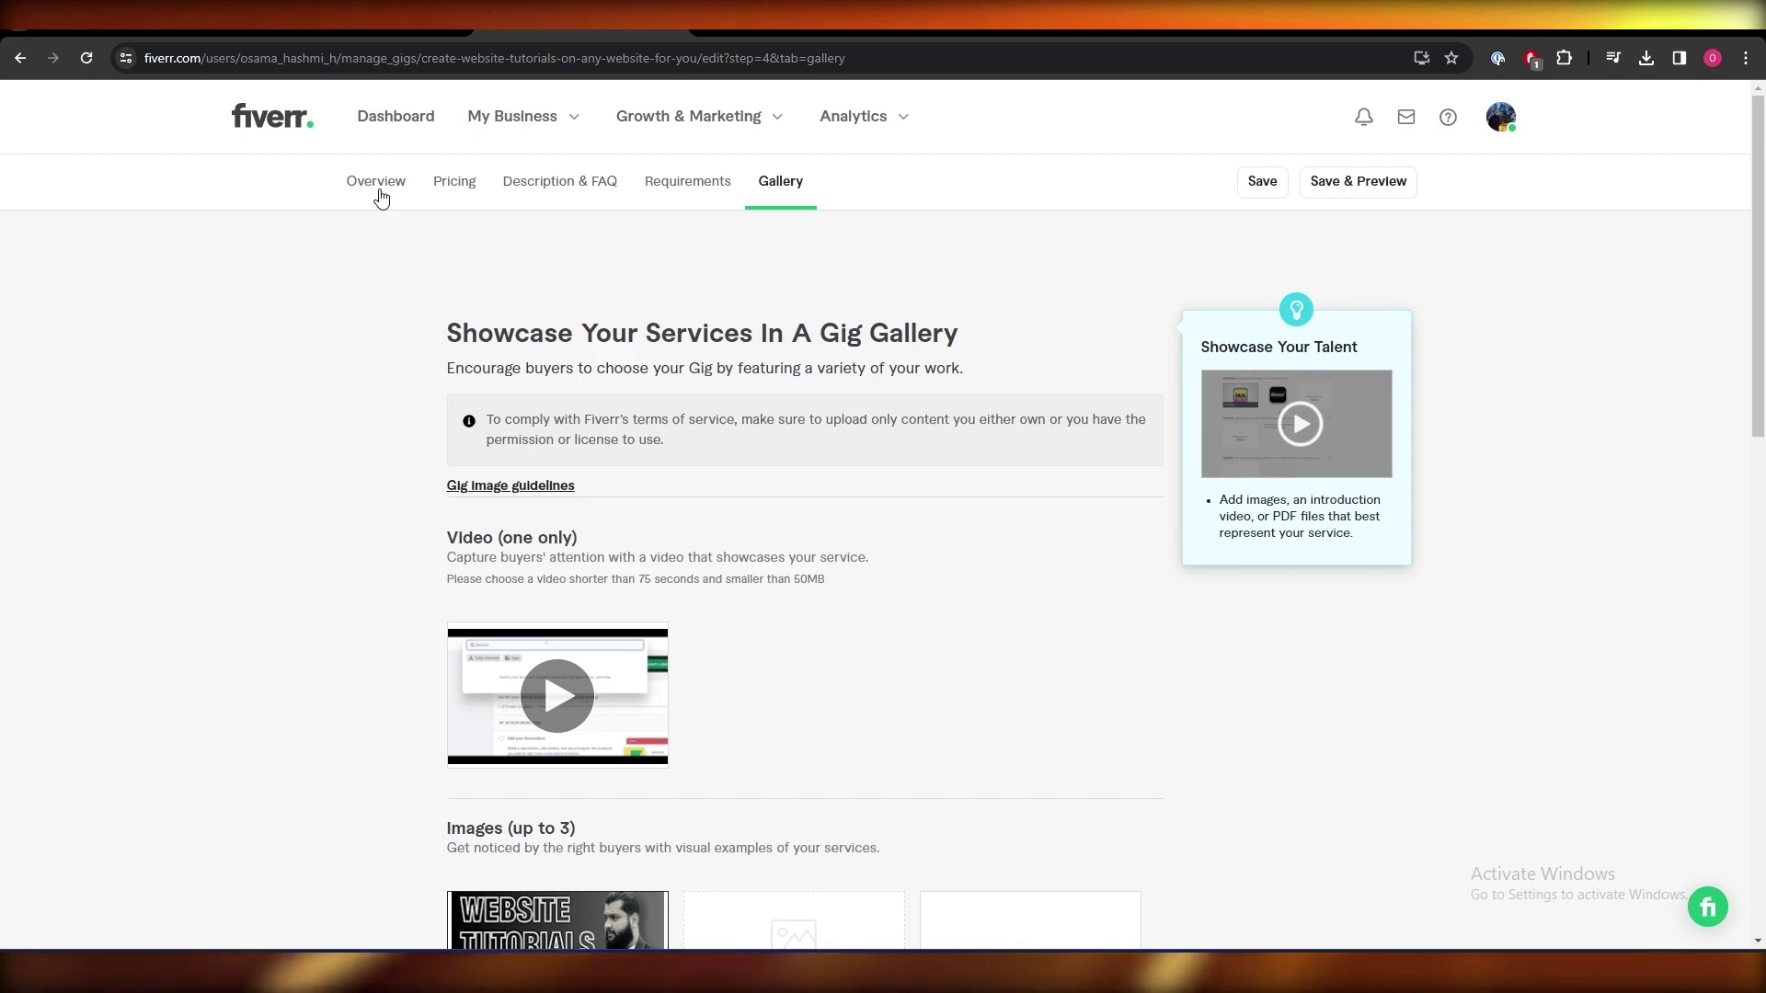
left_click(267, 129)
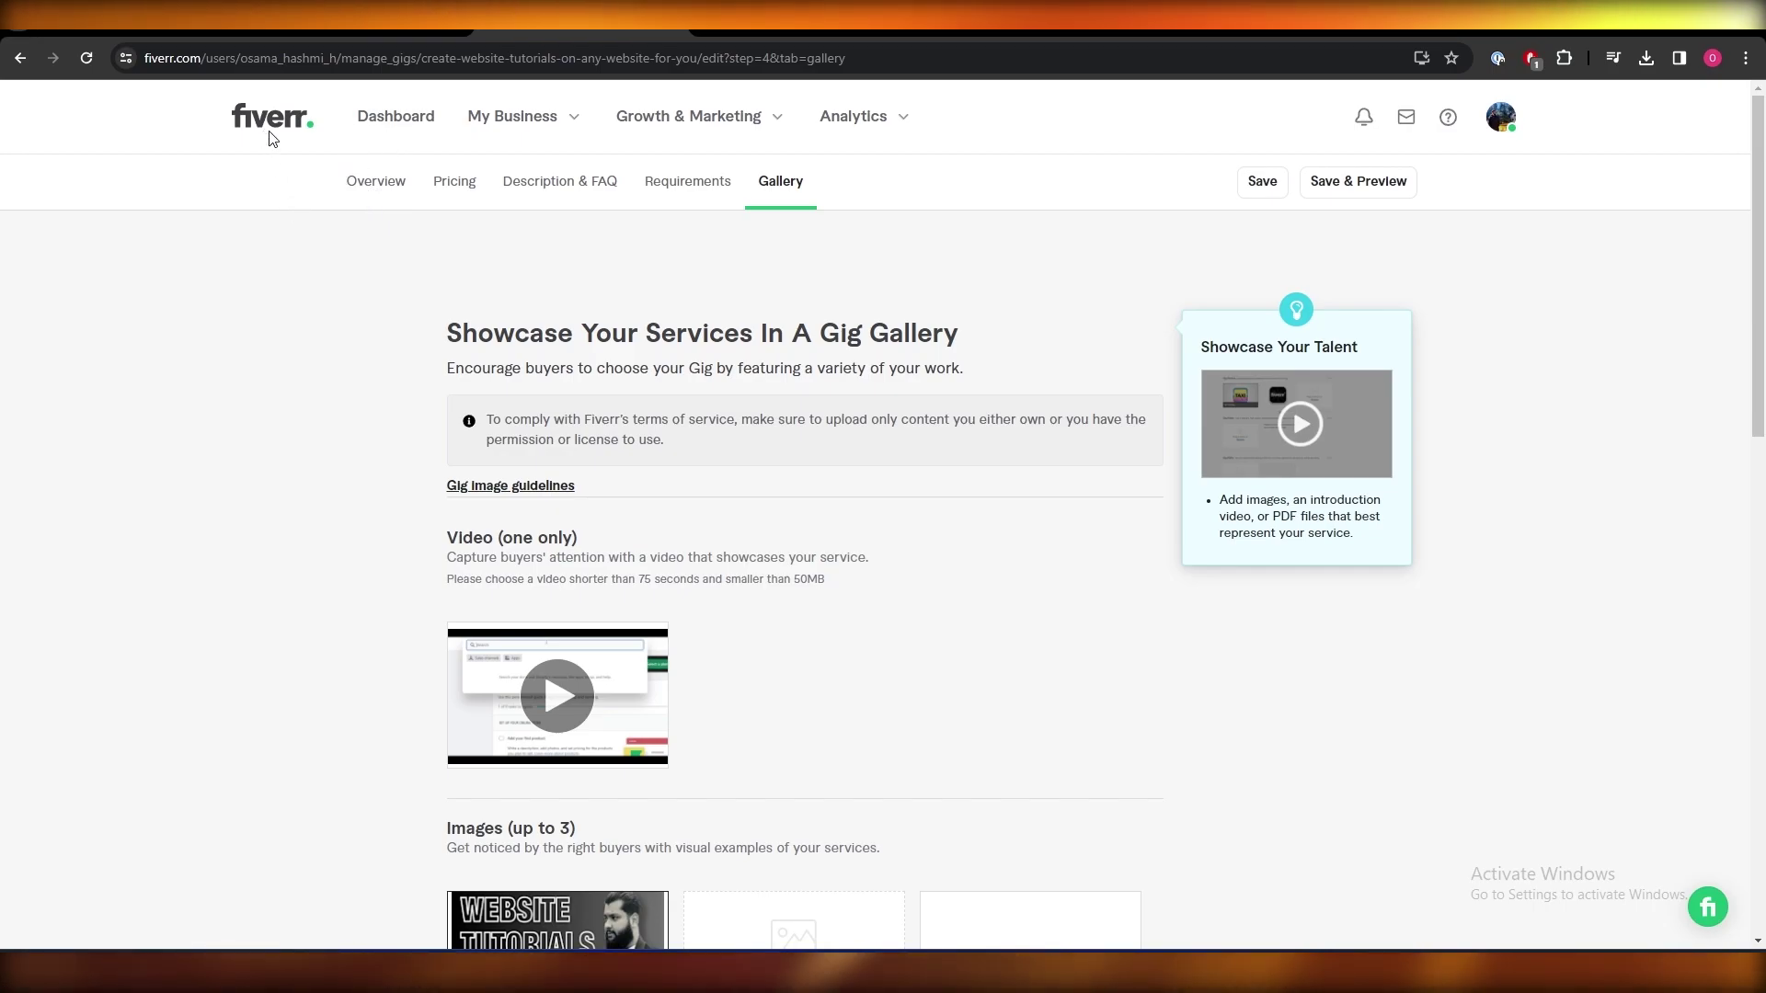